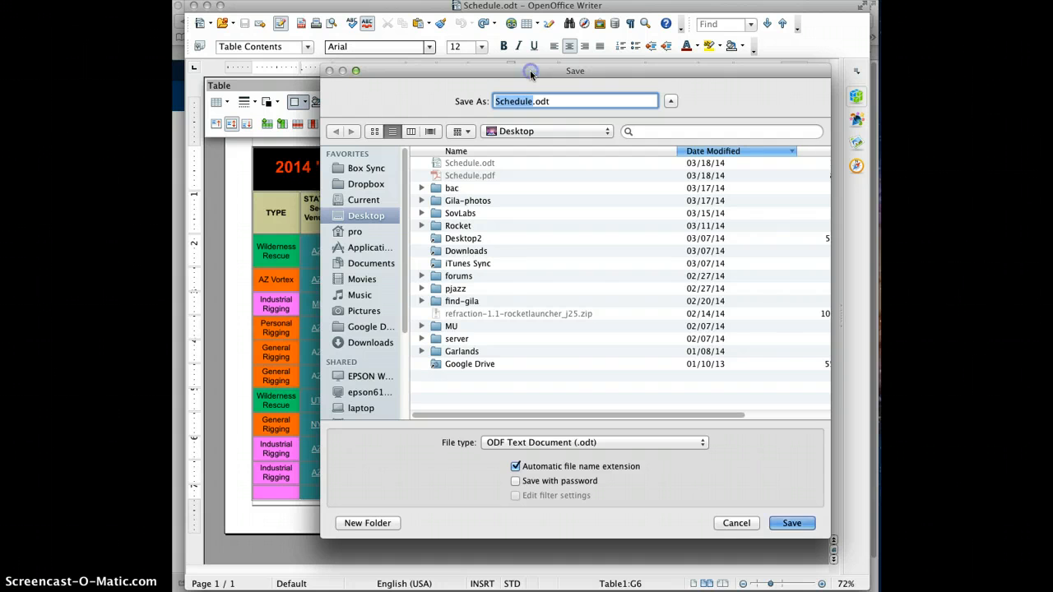
{"action": "double_click", "coordinate": [532, 108]}
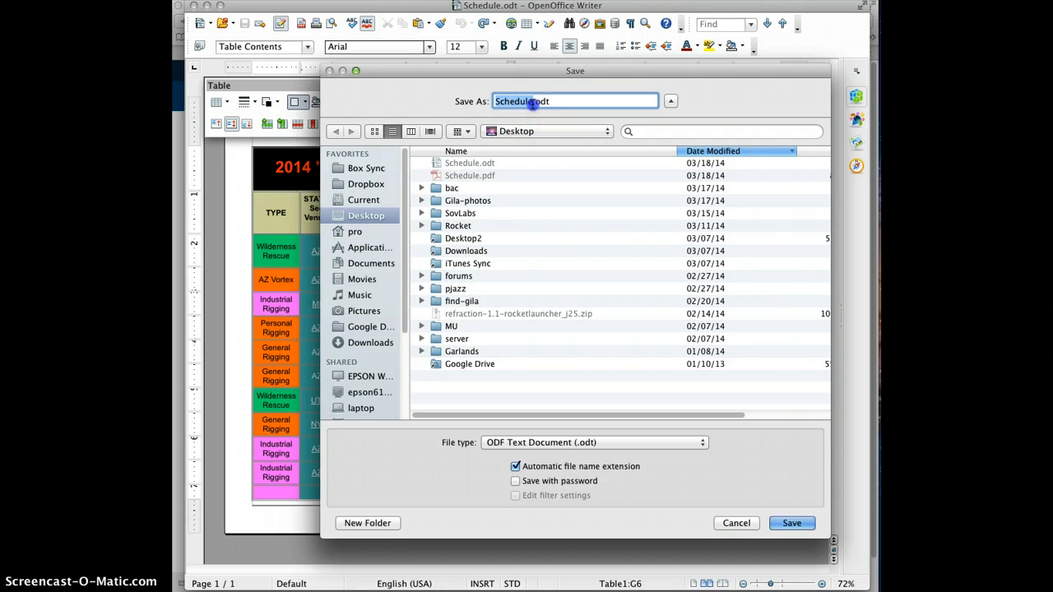
{"action": "left_click", "coordinate": [736, 523]}
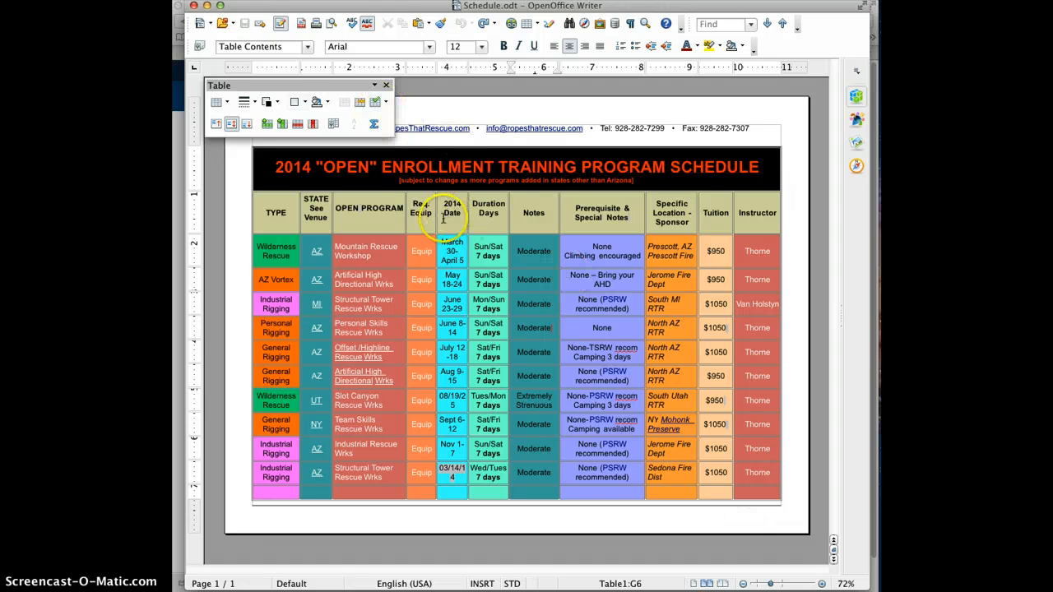
{"action": "left_click", "coordinate": [275, 1]}
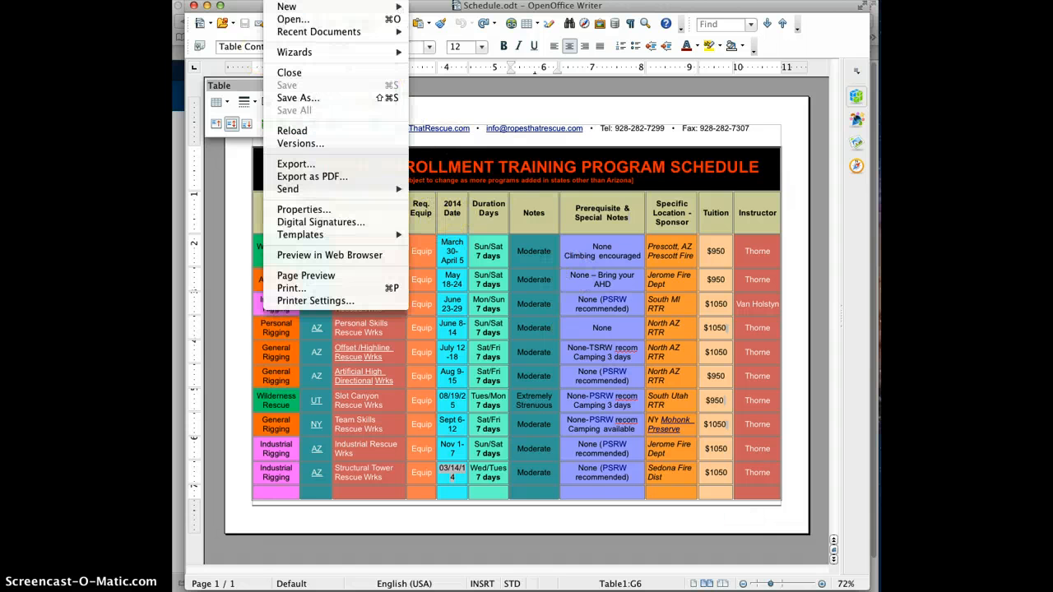
{"action": "left_click", "coordinate": [310, 182]}
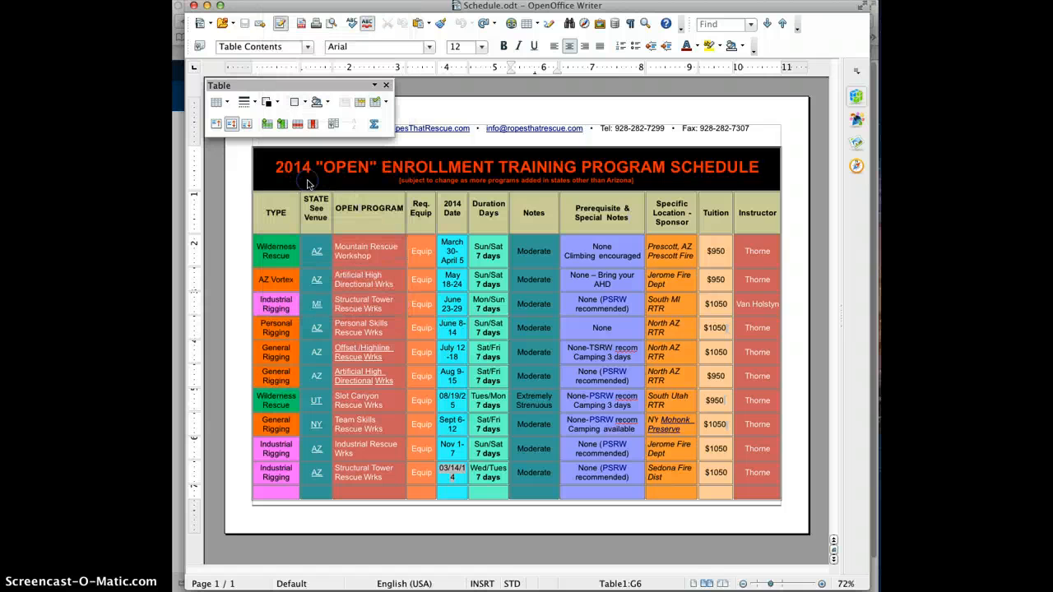
{"action": "left_click", "coordinate": [682, 548]}
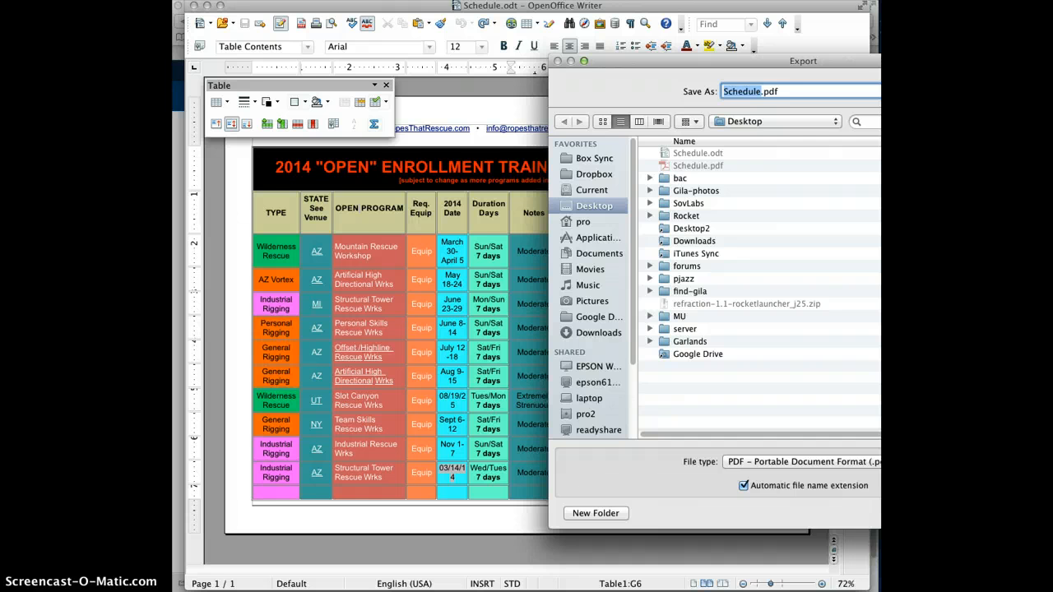
{"action": "key", "text": "Escape"}
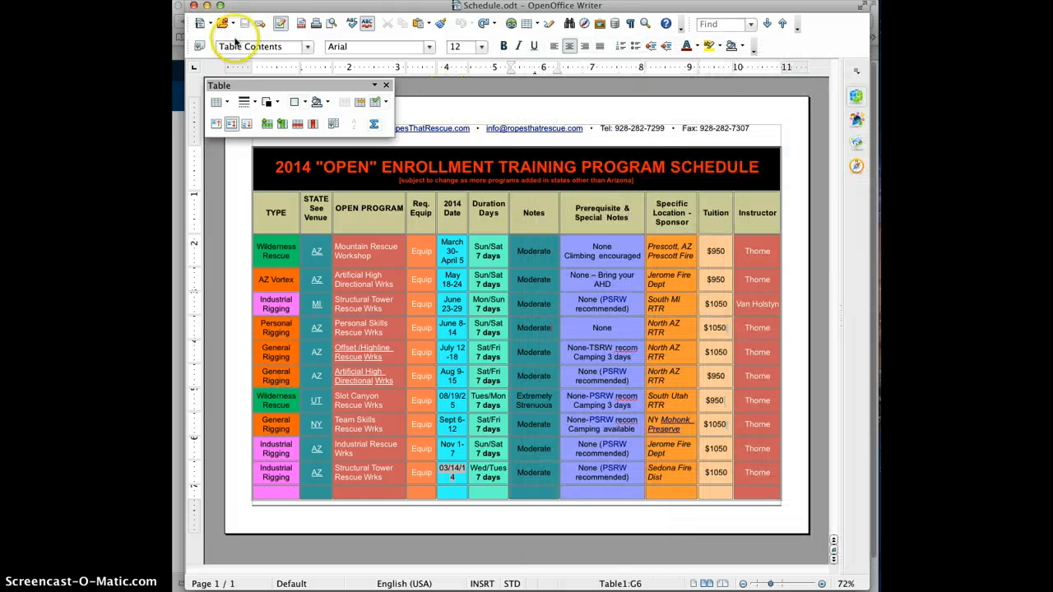
Switch to the Joomla administrator in the browser, log out, and log back in with the saved username and password.
{"action": "left_click", "coordinate": [178, 129]}
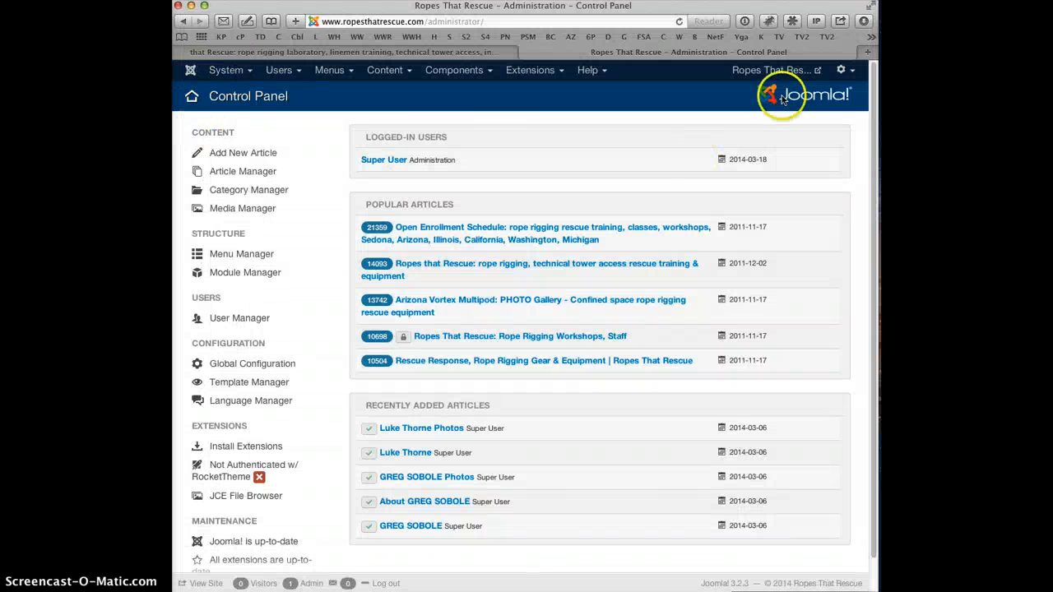
{"action": "left_click", "coordinate": [190, 71]}
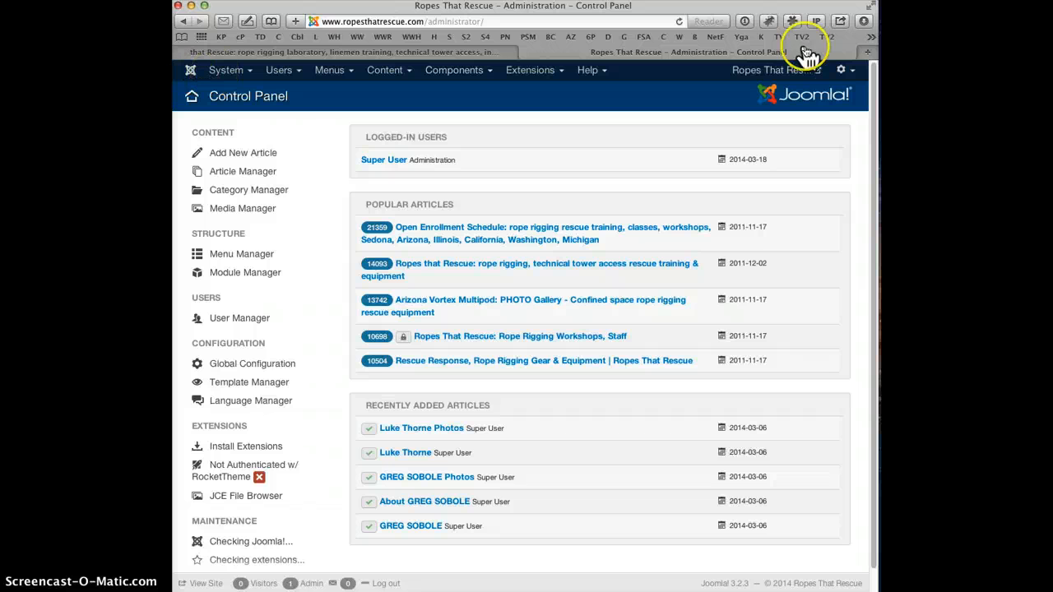
{"action": "left_click", "coordinate": [847, 72]}
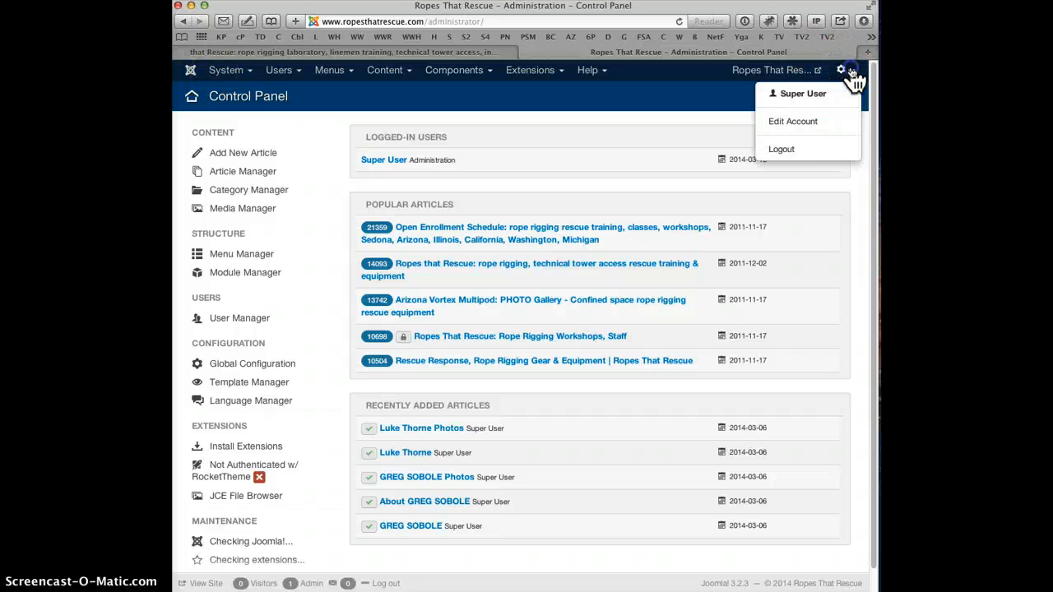
{"action": "left_click", "coordinate": [786, 150]}
{"action": "key", "text": "super+backslash"}
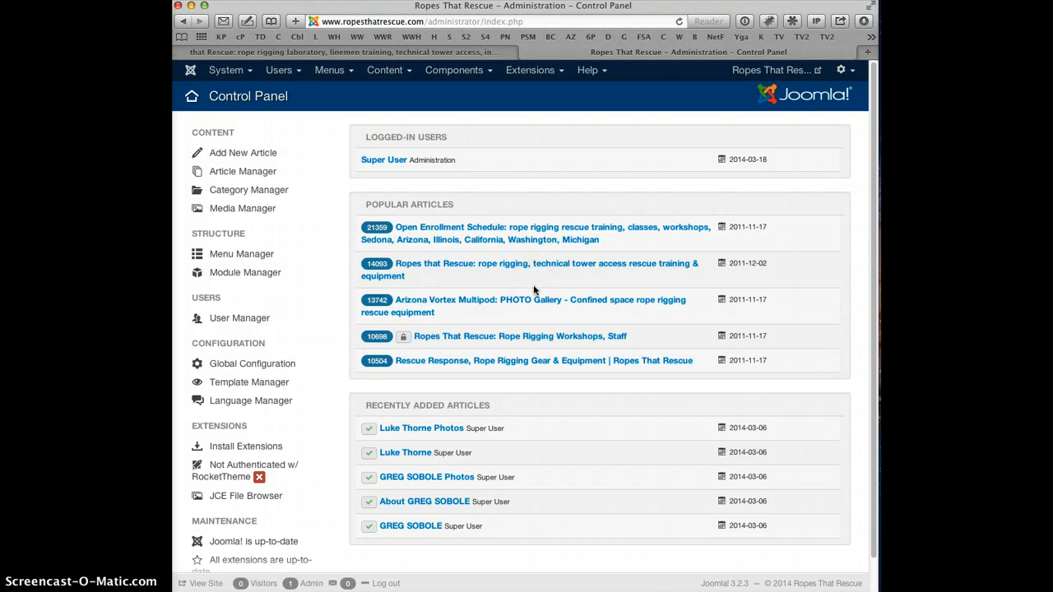
Open the Media Manager, compare its thumbnail and detail views, and leave the file list in detail view.
{"action": "left_click", "coordinate": [400, 80]}
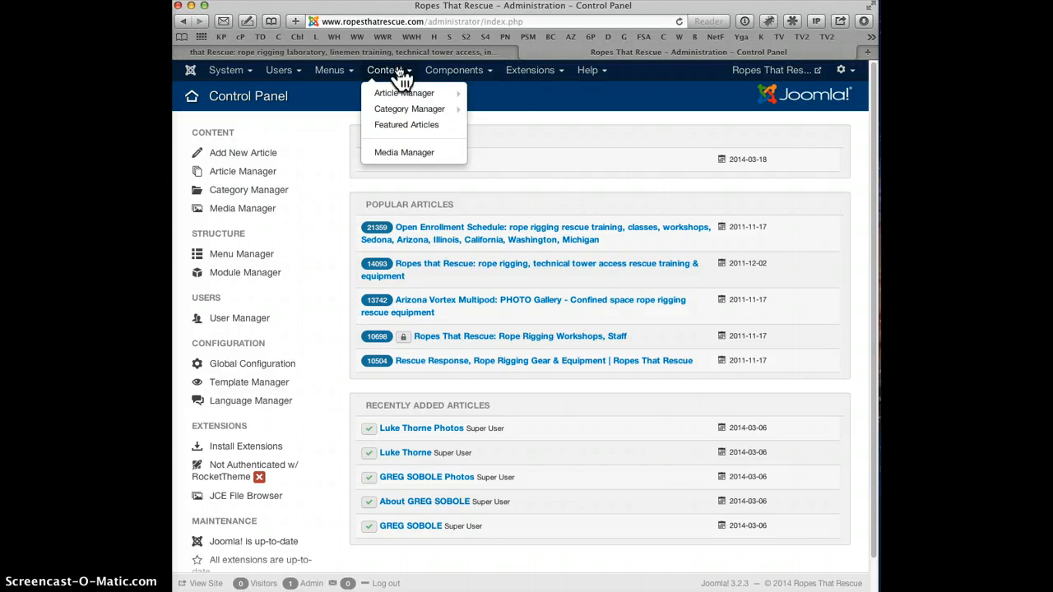
{"action": "left_click", "coordinate": [401, 160]}
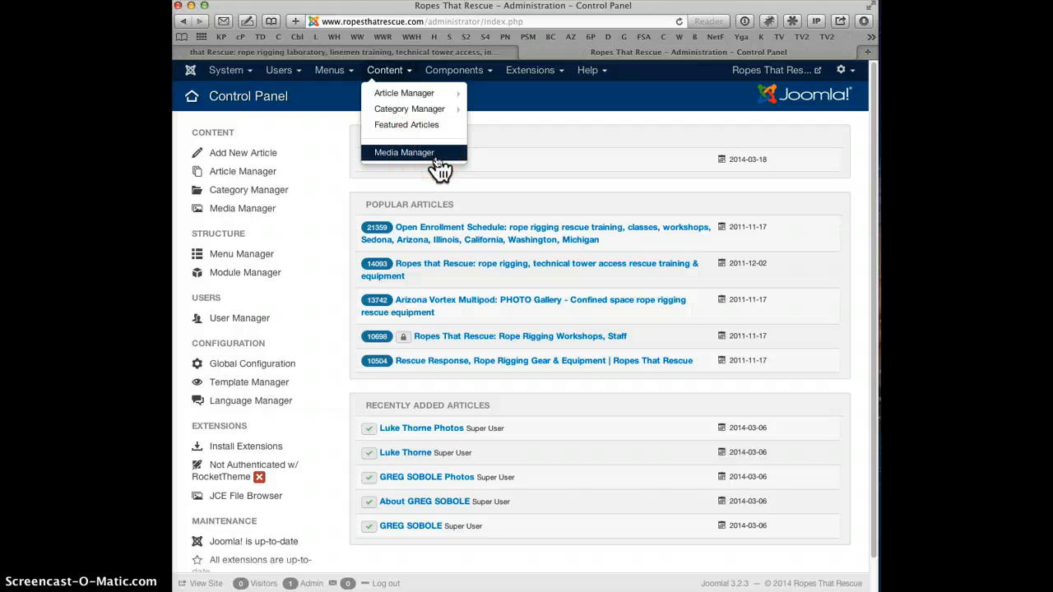
{"action": "left_click", "coordinate": [437, 156]}
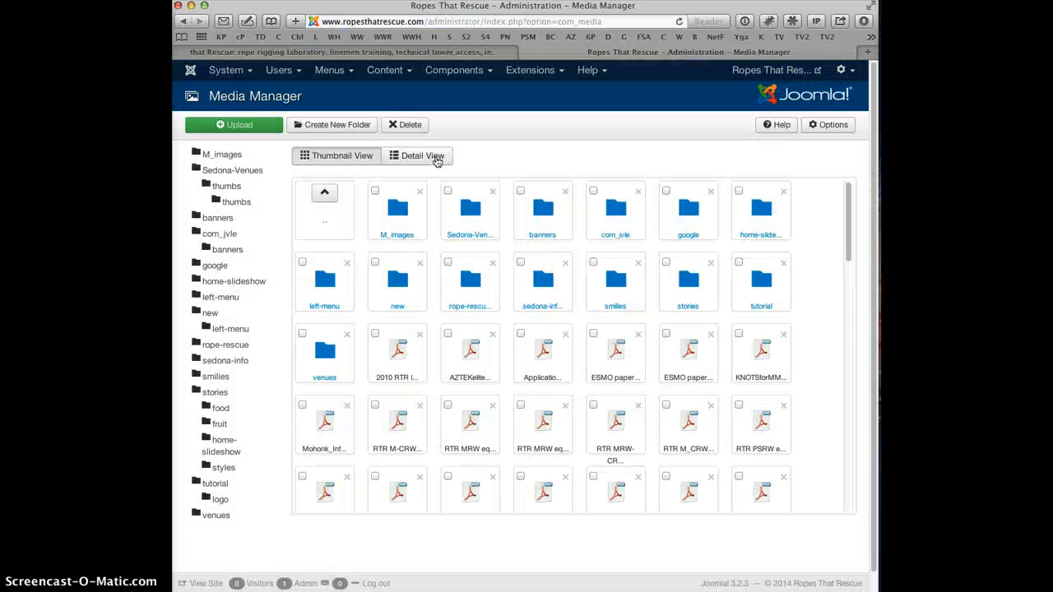
{"action": "left_click", "coordinate": [340, 157]}
{"action": "left_click", "coordinate": [422, 161]}
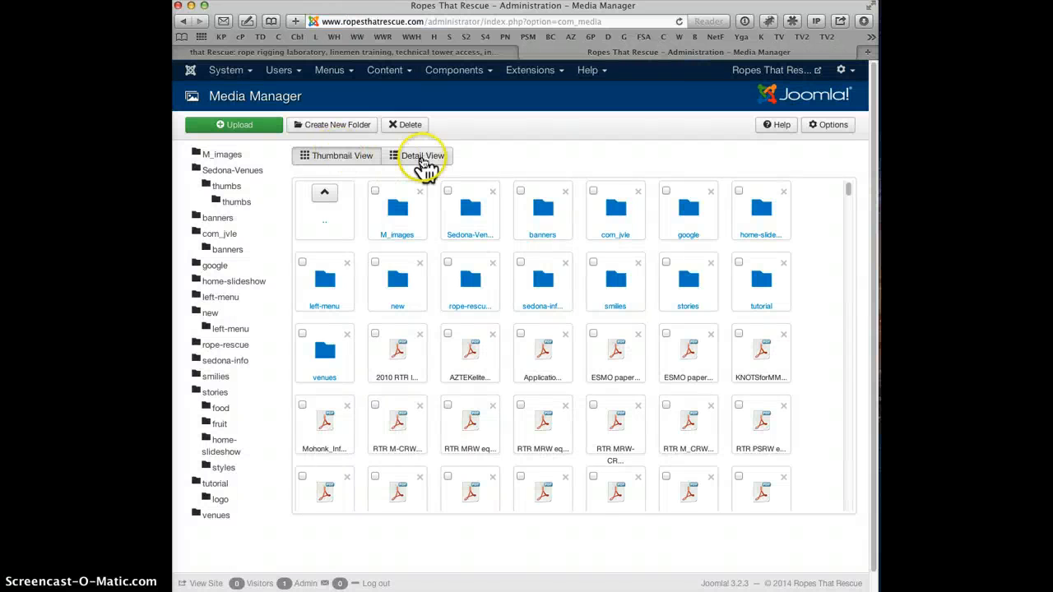
{"action": "left_click", "coordinate": [332, 159]}
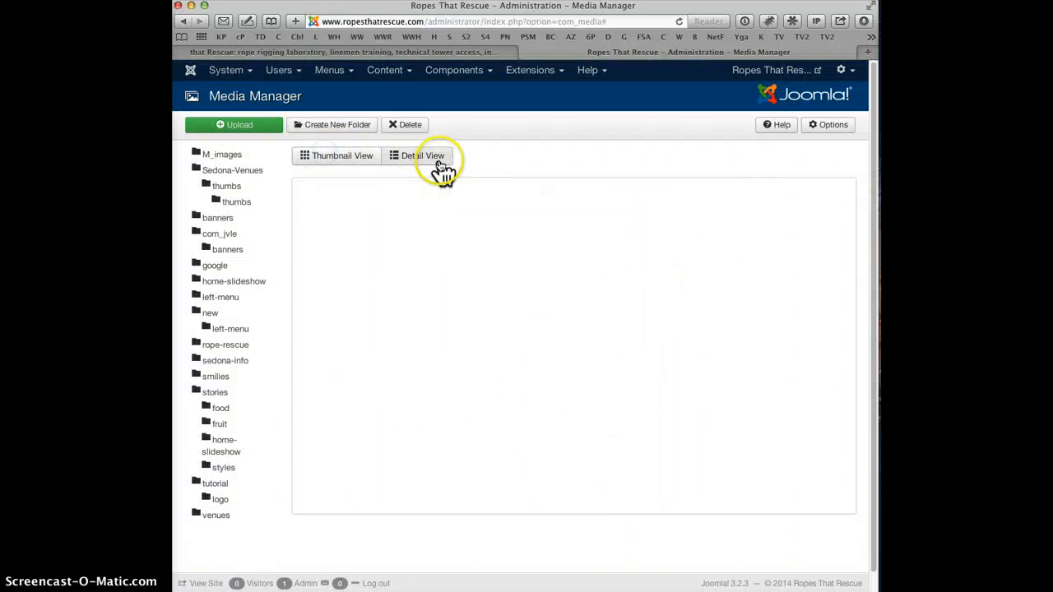
{"action": "left_click", "coordinate": [440, 164]}
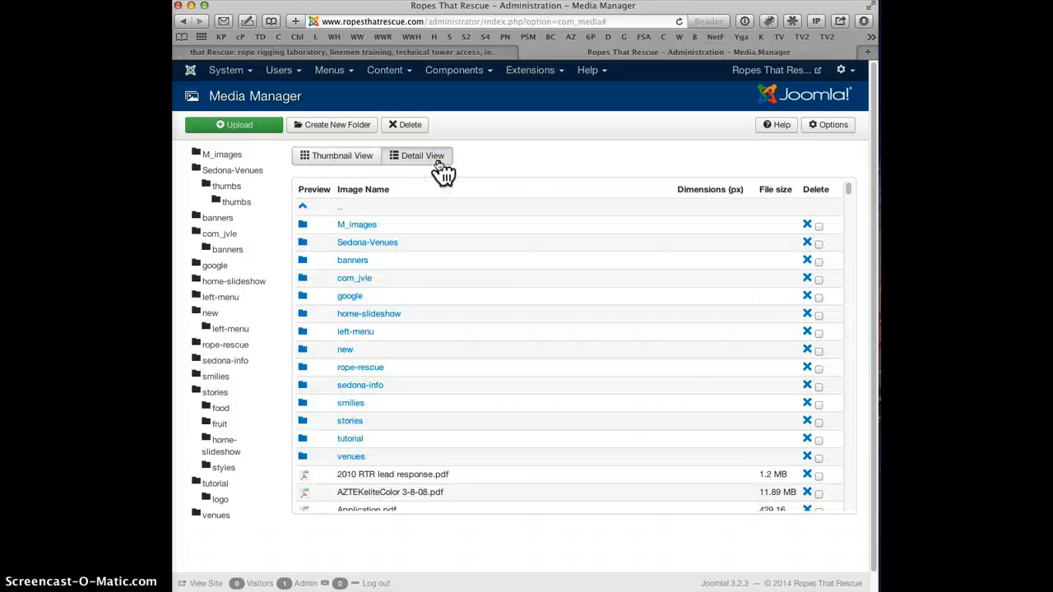
{"action": "left_click", "coordinate": [342, 159]}
{"action": "left_click", "coordinate": [436, 164]}
Browse the media folders by collapsing and re-expanding stories and viewing the contents of home-slideshow and M_images.
{"action": "left_click_drag", "start_coordinate": [848, 190], "coordinate": [855, 421]}
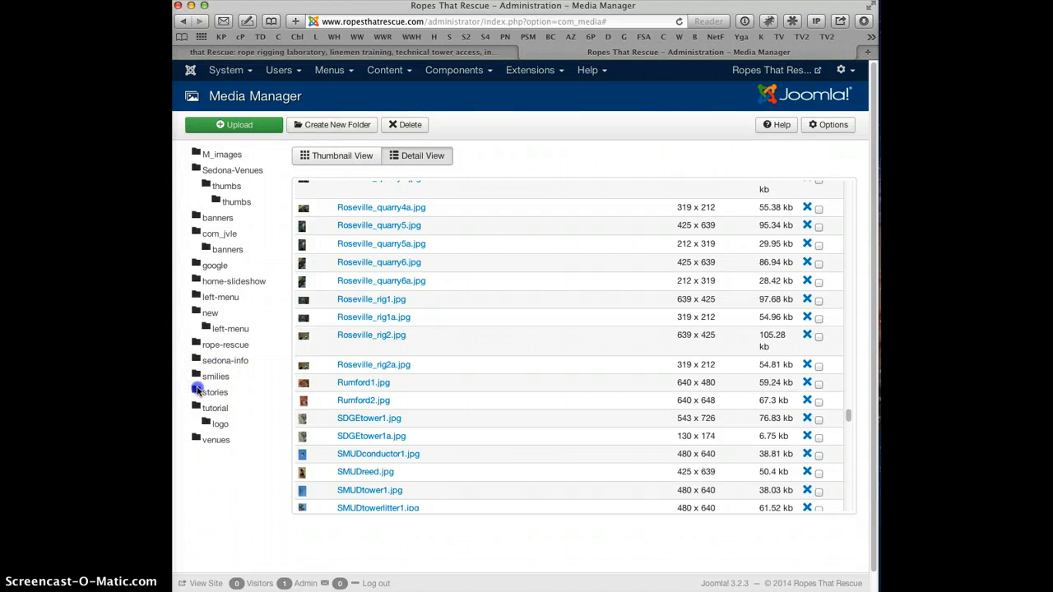
{"action": "left_click", "coordinate": [204, 401]}
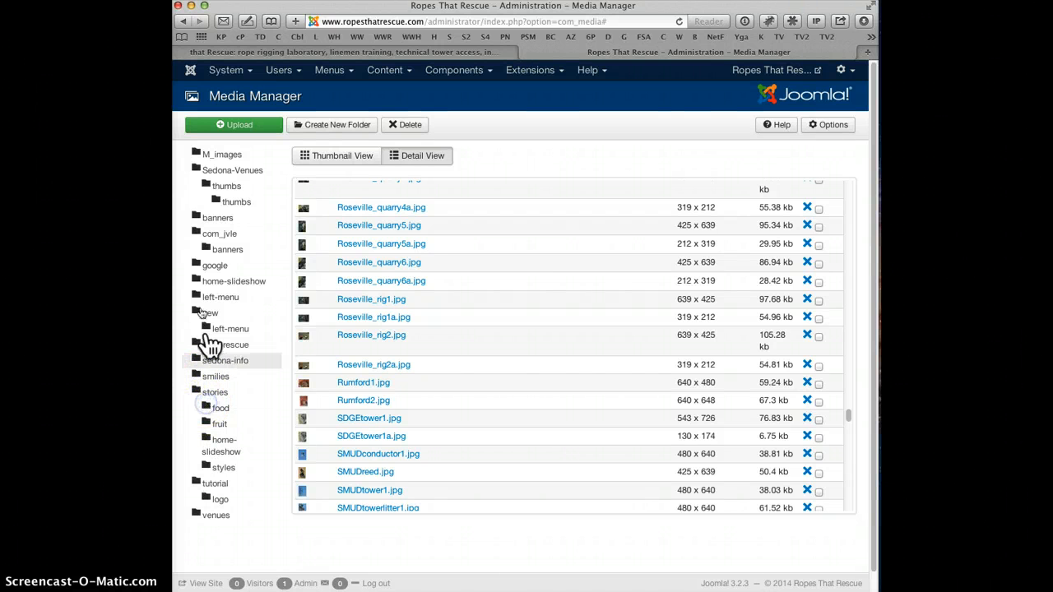
{"action": "left_click", "coordinate": [196, 280]}
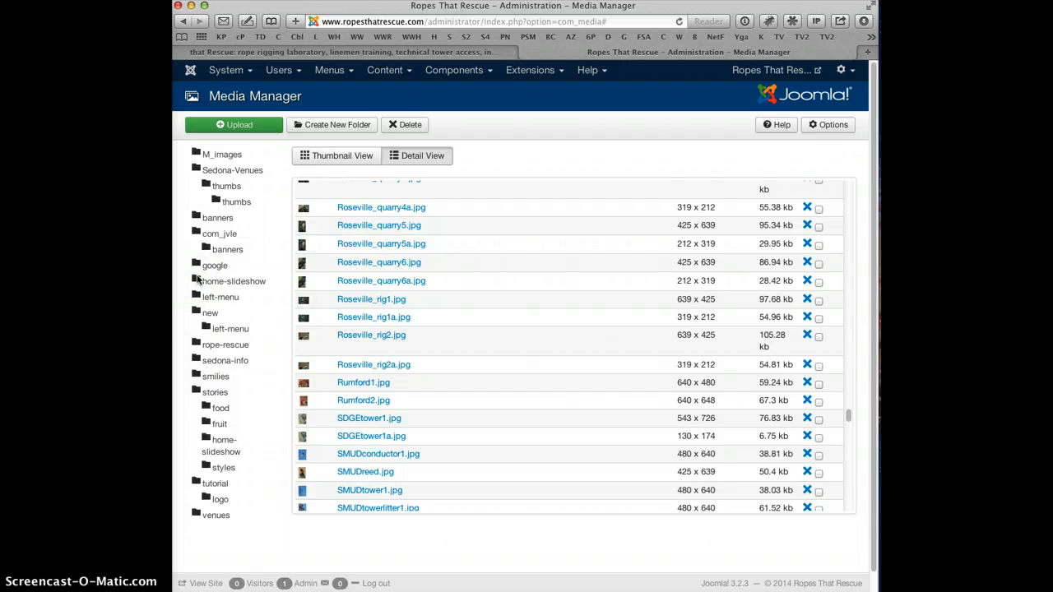
{"action": "left_click", "coordinate": [216, 284]}
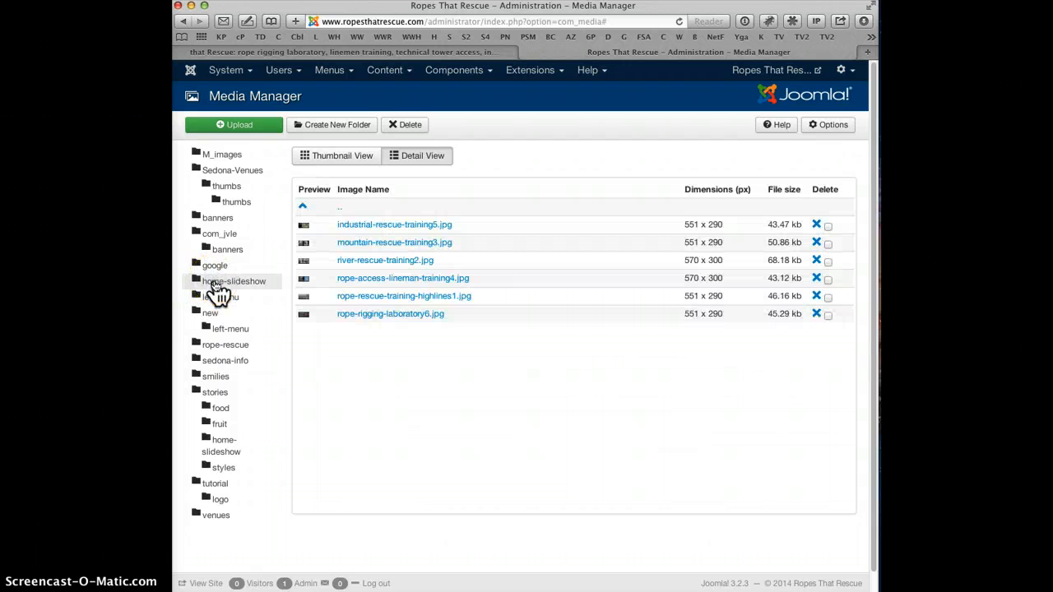
{"action": "left_click", "coordinate": [208, 265]}
{"action": "left_click", "coordinate": [206, 282]}
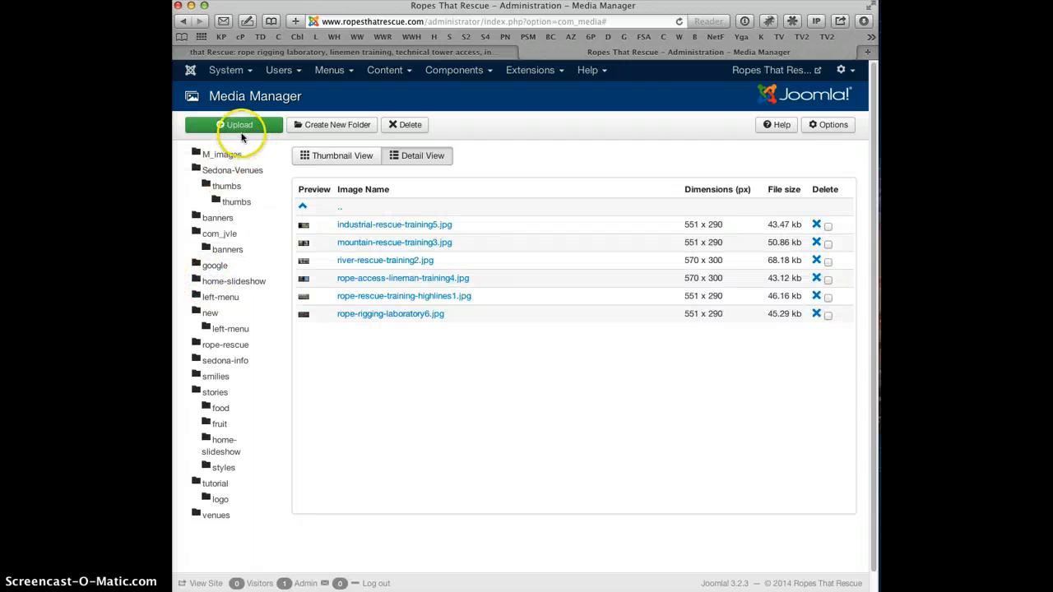
{"action": "left_click", "coordinate": [228, 156]}
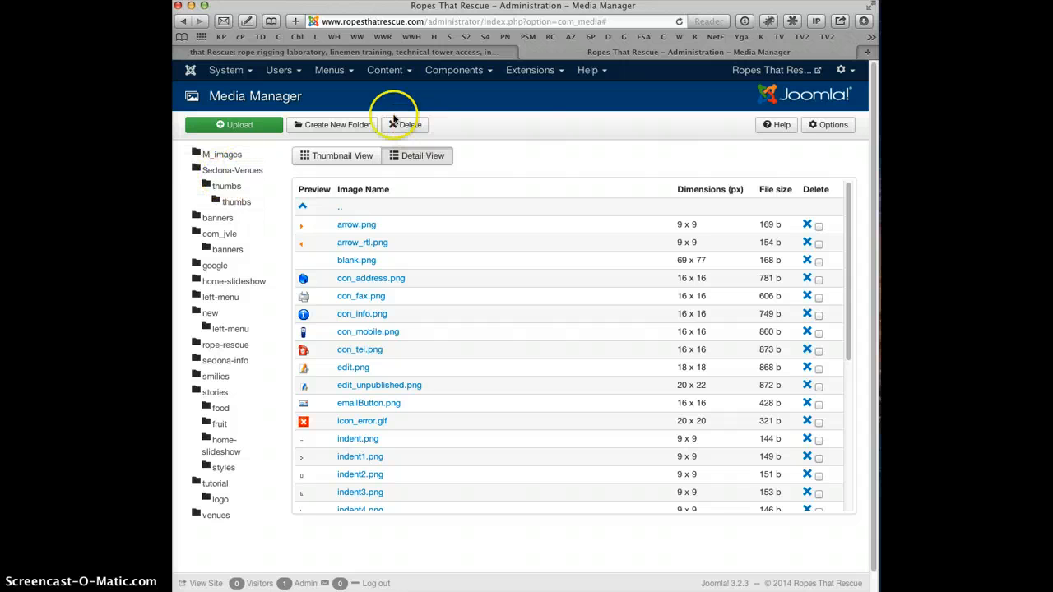
Reload the Media Manager at its root folder and show the files in detail view.
{"action": "mouse_move", "coordinate": [402, 78]}
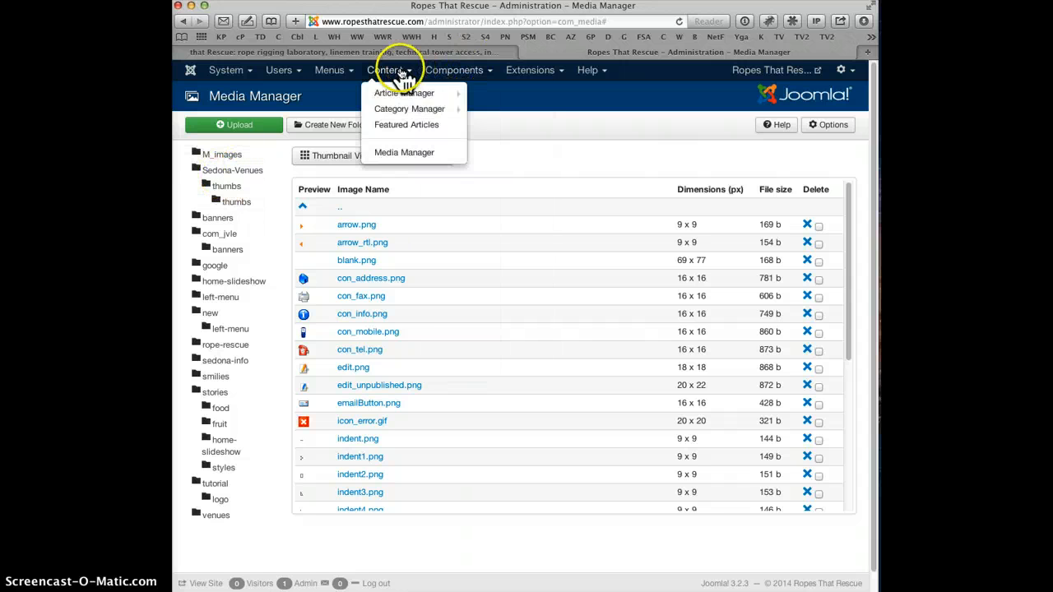
{"action": "left_click", "coordinate": [403, 153]}
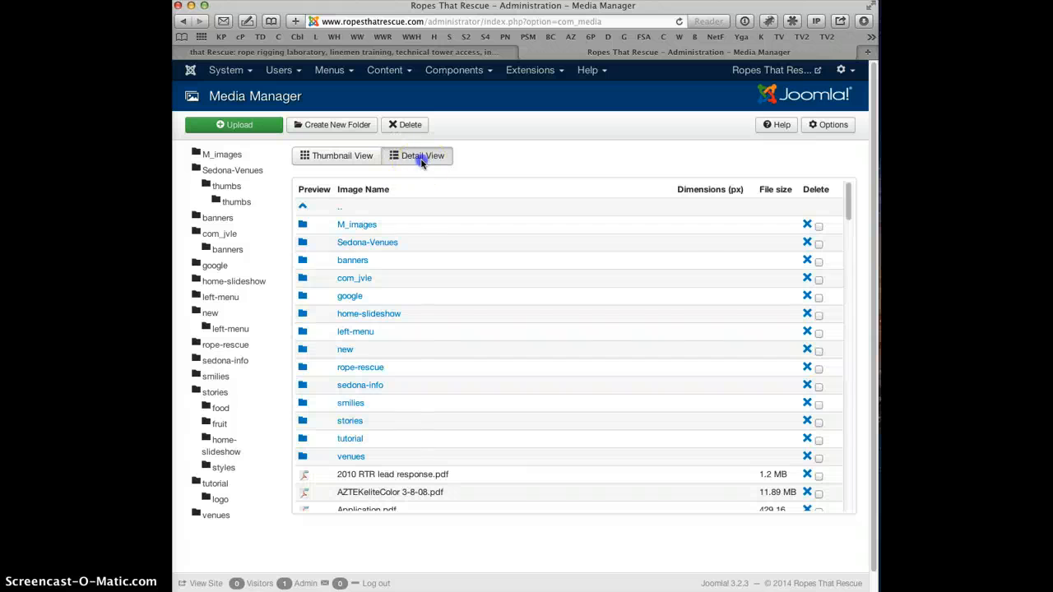
{"action": "left_click", "coordinate": [404, 157]}
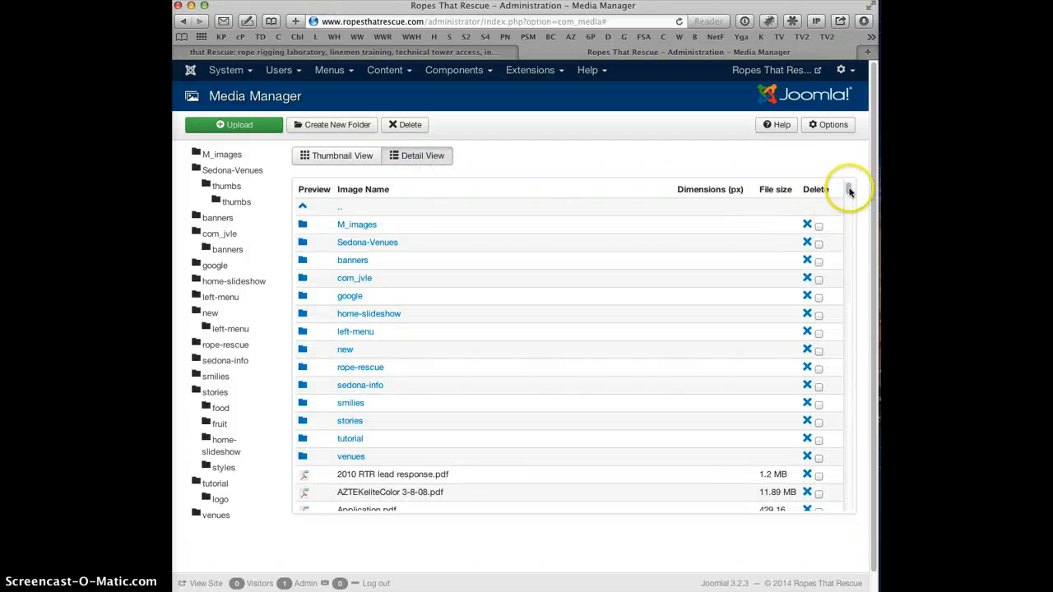
Look through the root file list for the Schedule documents and highlight the name of Schedule-1.odt.
{"action": "left_click_drag", "start_coordinate": [848, 188], "coordinate": [855, 423]}
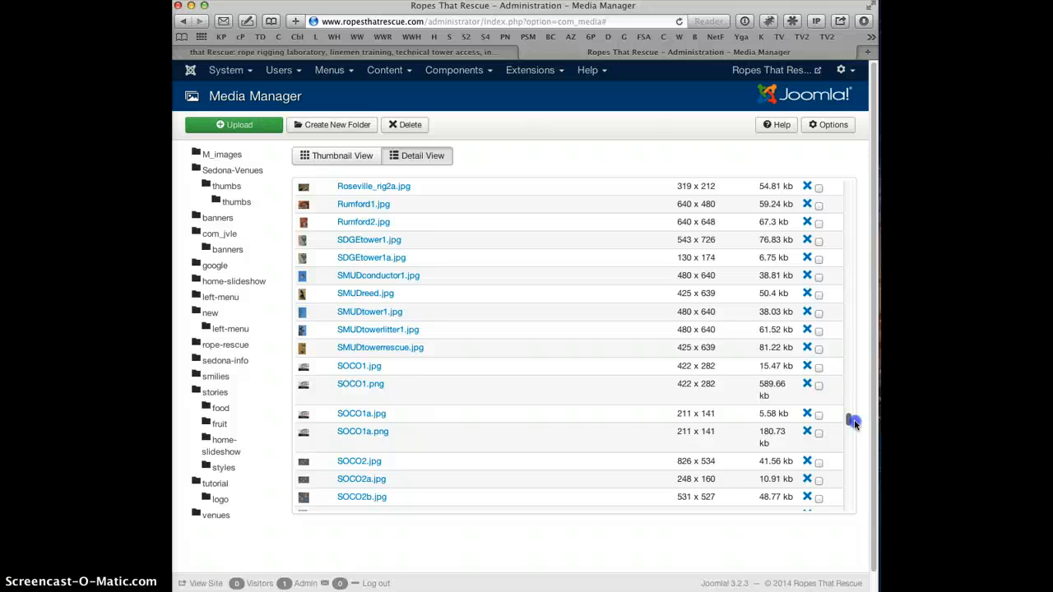
{"action": "left_click_drag", "start_coordinate": [854, 423], "coordinate": [855, 427]}
{"action": "scroll", "coordinate": [855, 427], "scroll_direction": "down", "scroll_amount": 1}
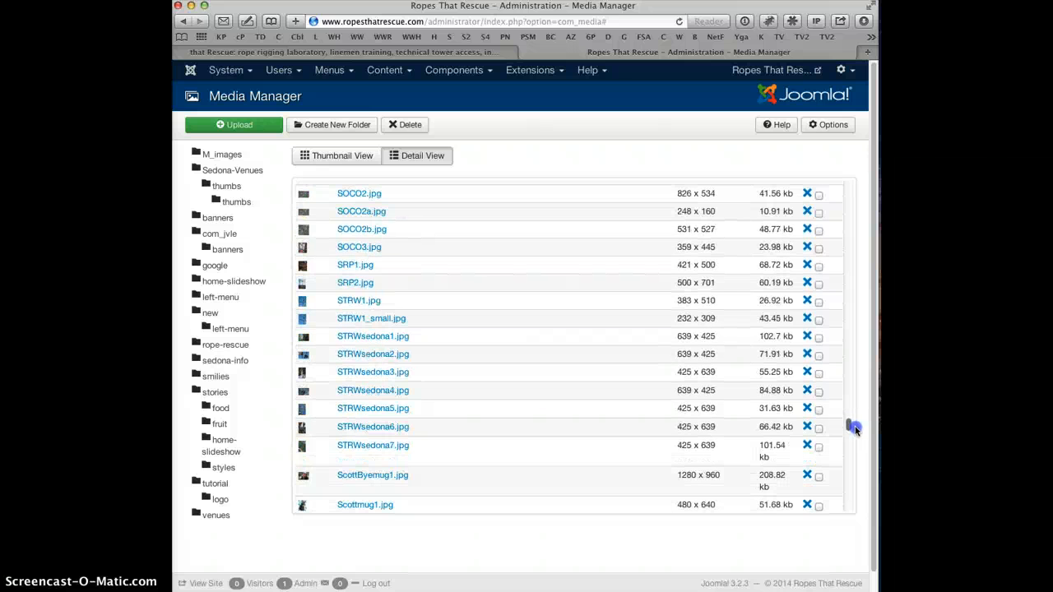
{"action": "scroll", "coordinate": [854, 434], "scroll_direction": "down", "scroll_amount": 5}
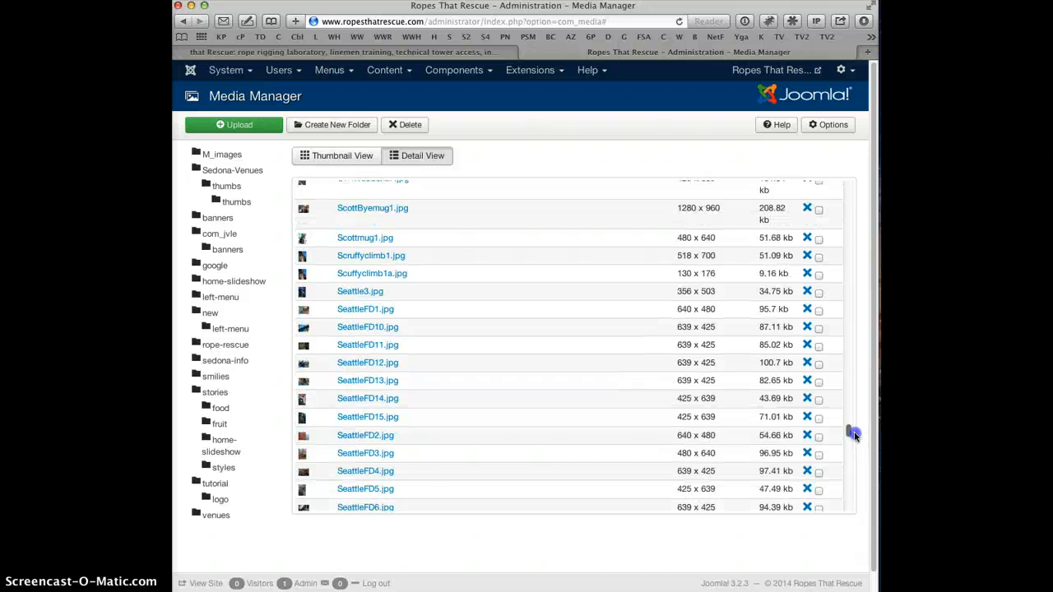
{"action": "left_click_drag", "start_coordinate": [853, 434], "coordinate": [853, 428]}
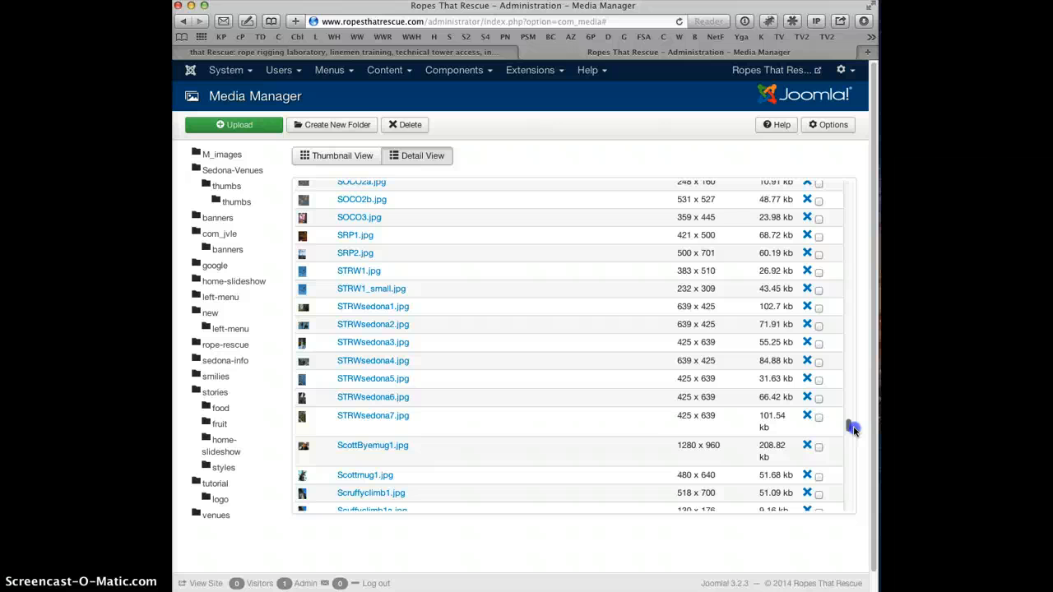
{"action": "left_click_drag", "start_coordinate": [853, 429], "coordinate": [850, 444]}
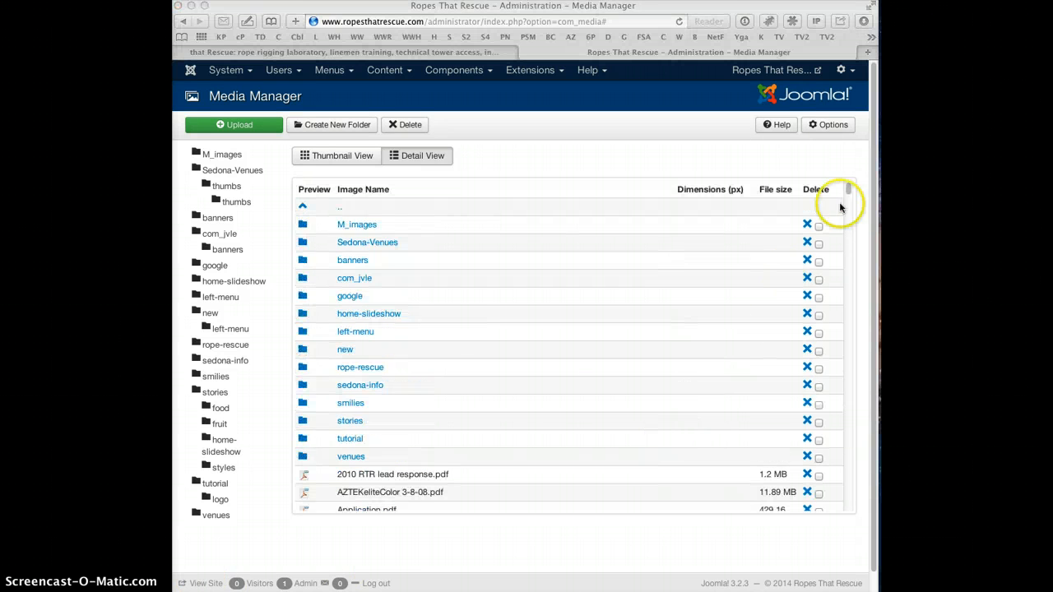
{"action": "left_click", "coordinate": [850, 190]}
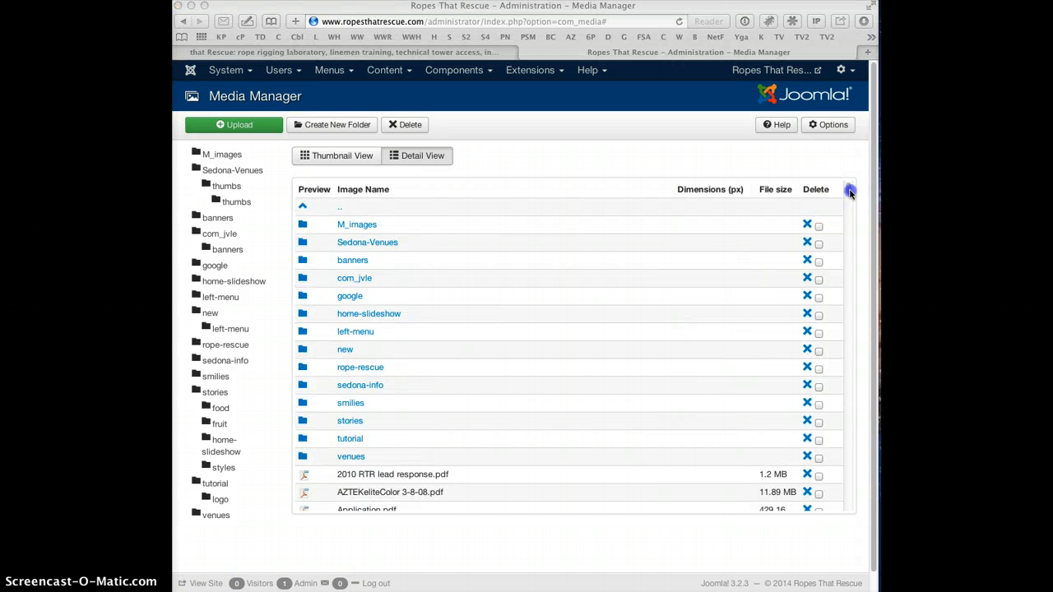
{"action": "scroll", "coordinate": [850, 193], "scroll_direction": "down", "scroll_amount": 5}
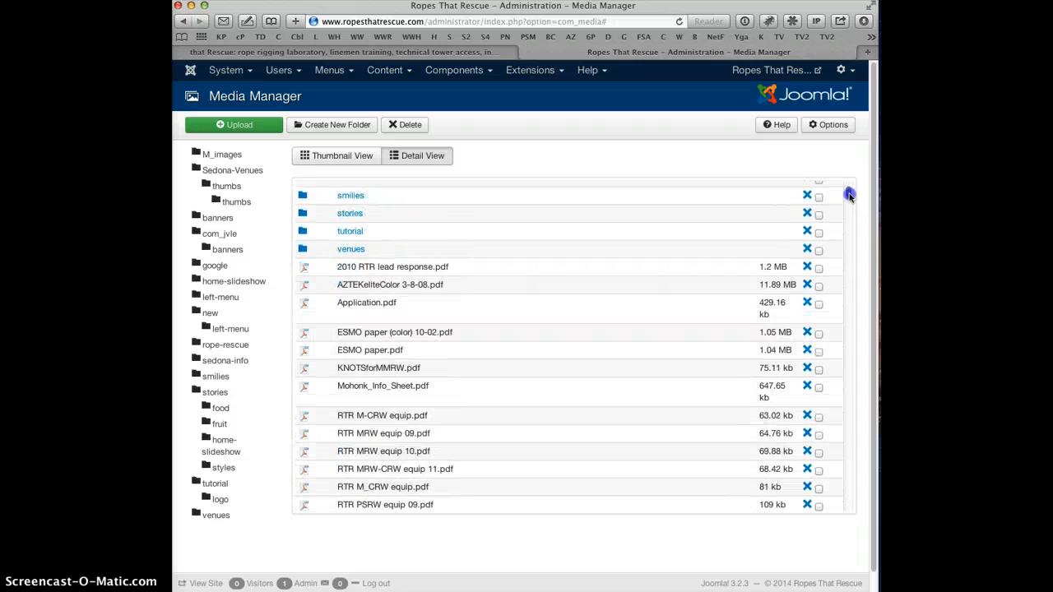
{"action": "scroll", "coordinate": [850, 195], "scroll_direction": "down", "scroll_amount": 15}
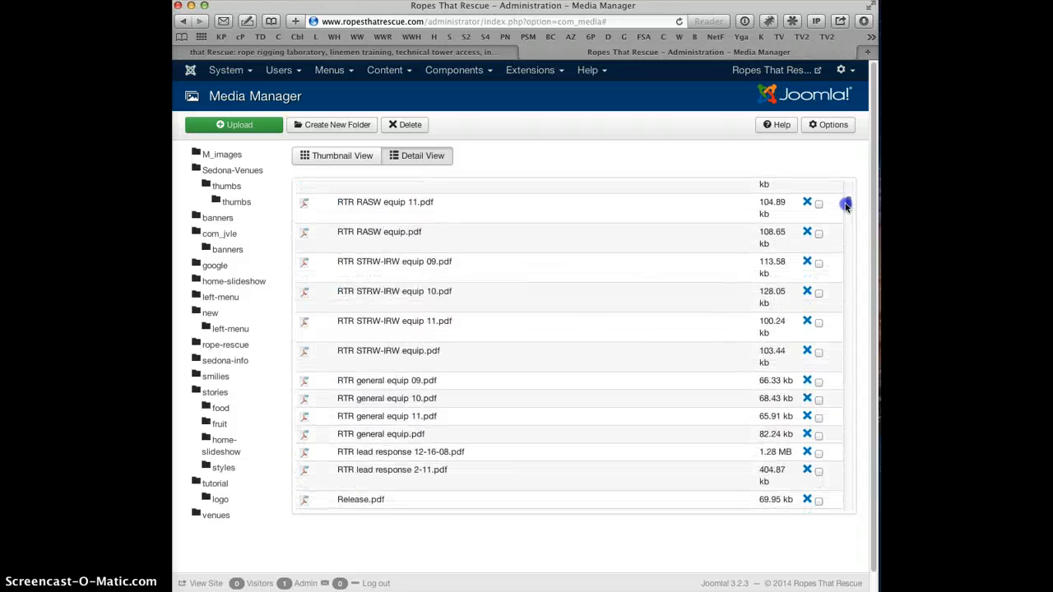
{"action": "scroll", "coordinate": [845, 206], "scroll_direction": "down", "scroll_amount": 3}
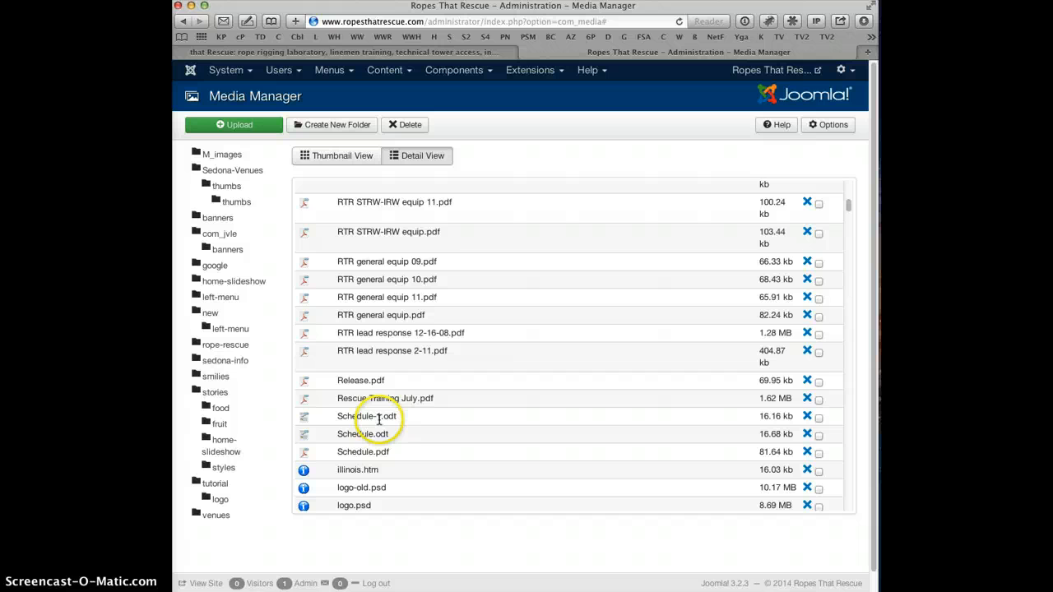
{"action": "left_click_drag", "start_coordinate": [338, 416], "coordinate": [374, 417]}
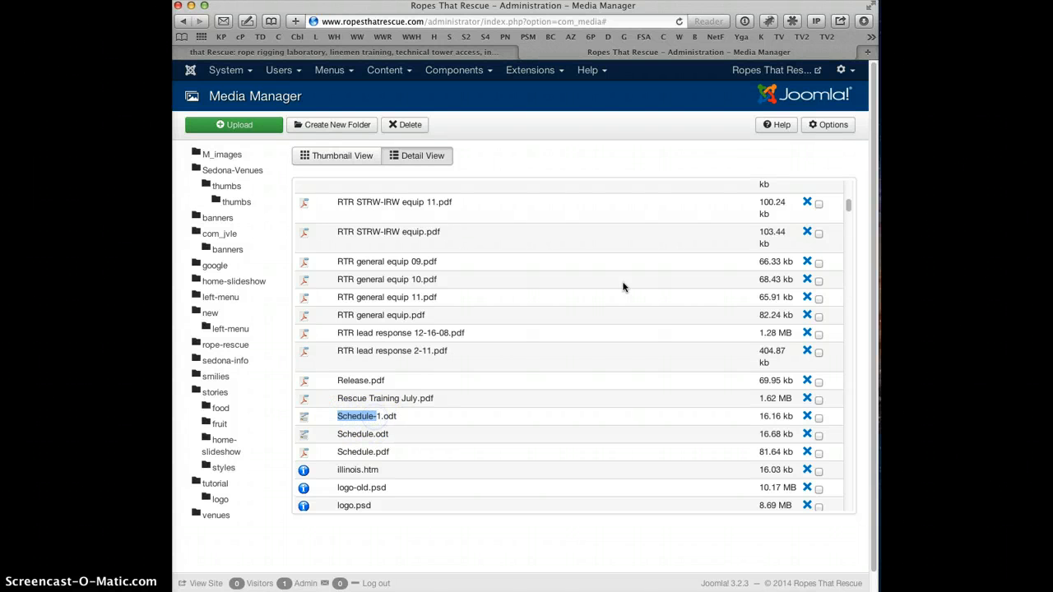
Show the root files in thumbnail view and locate the Schedule PDF and ODT files.
{"action": "left_click_drag", "start_coordinate": [848, 205], "coordinate": [835, 61]}
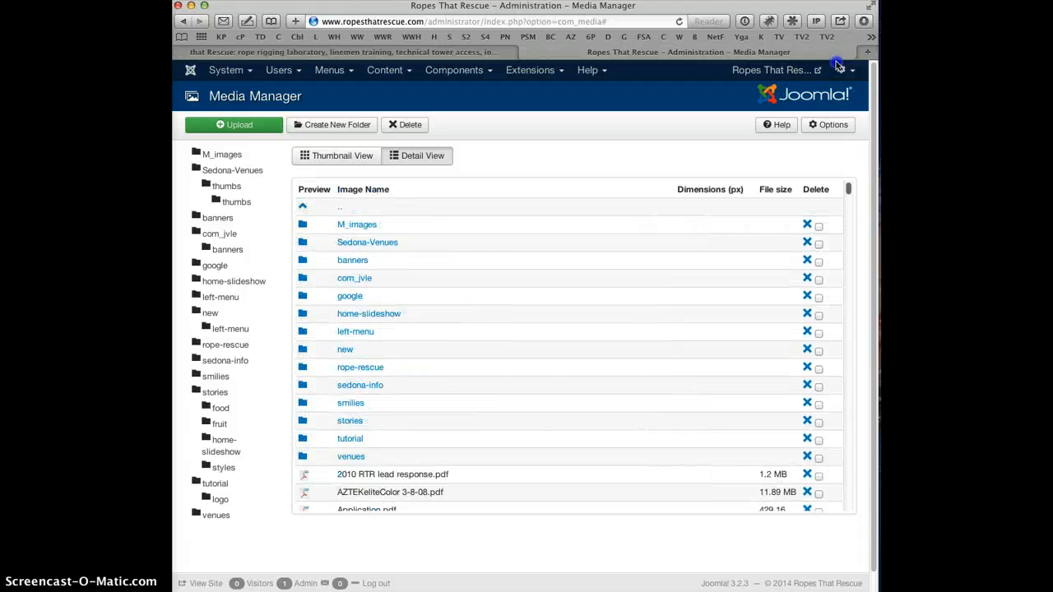
{"action": "left_click", "coordinate": [339, 156]}
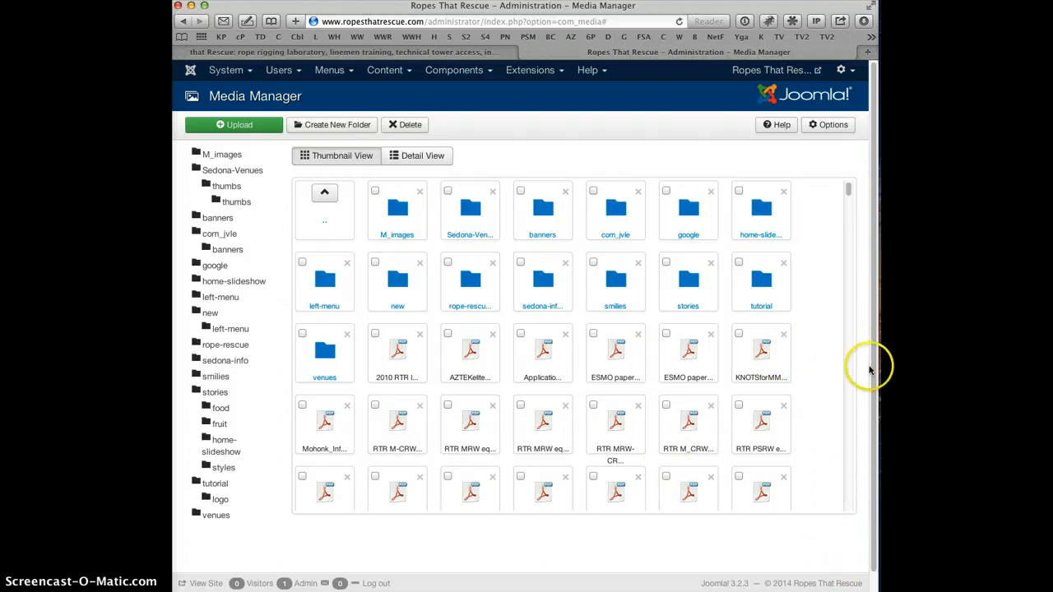
{"action": "left_click_drag", "start_coordinate": [848, 190], "coordinate": [850, 197]}
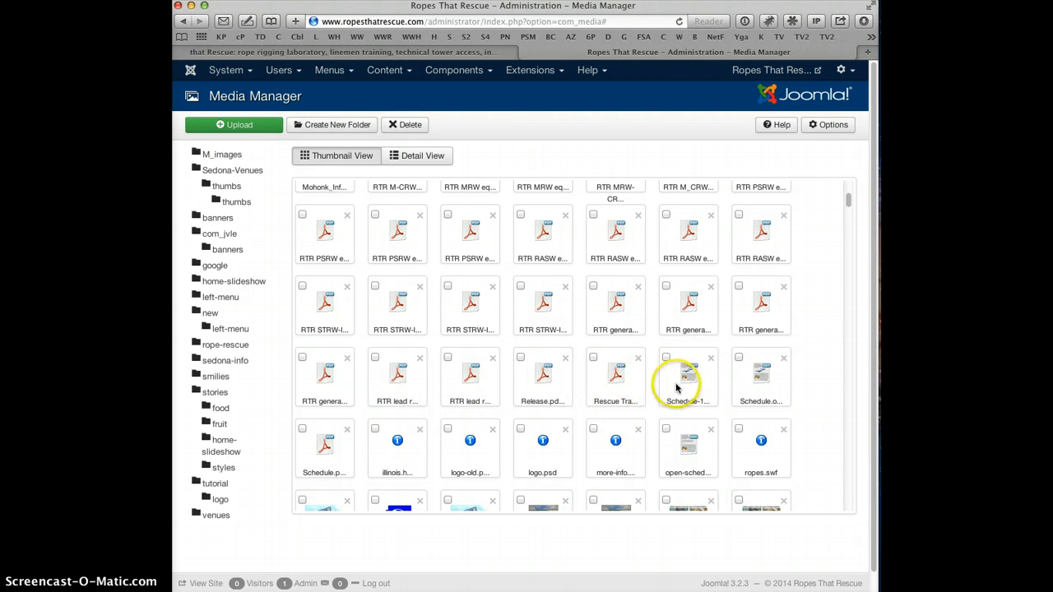
{"action": "left_click", "coordinate": [328, 447]}
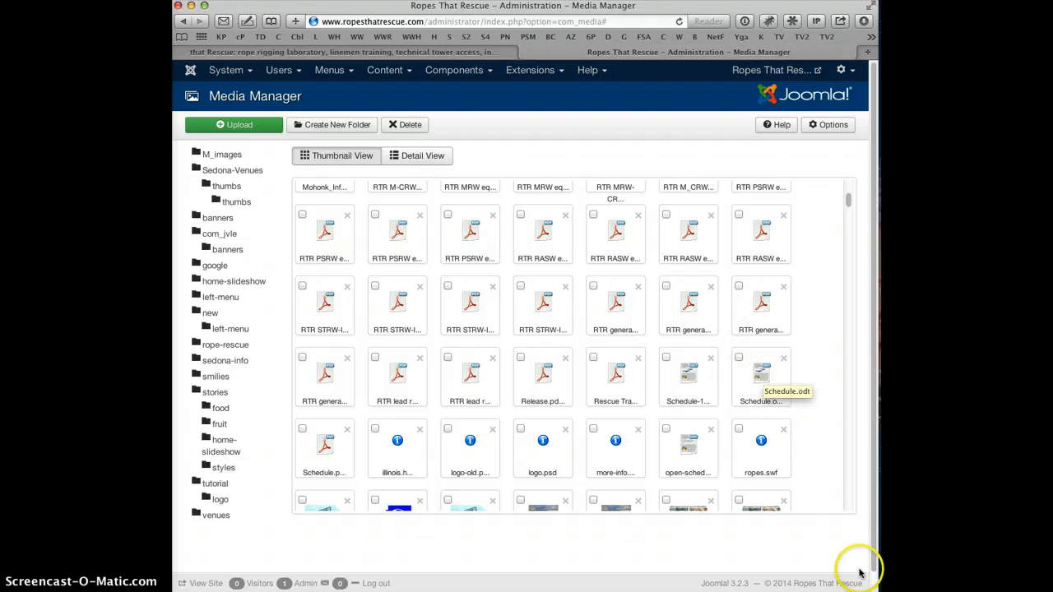
{"action": "left_click", "coordinate": [762, 385]}
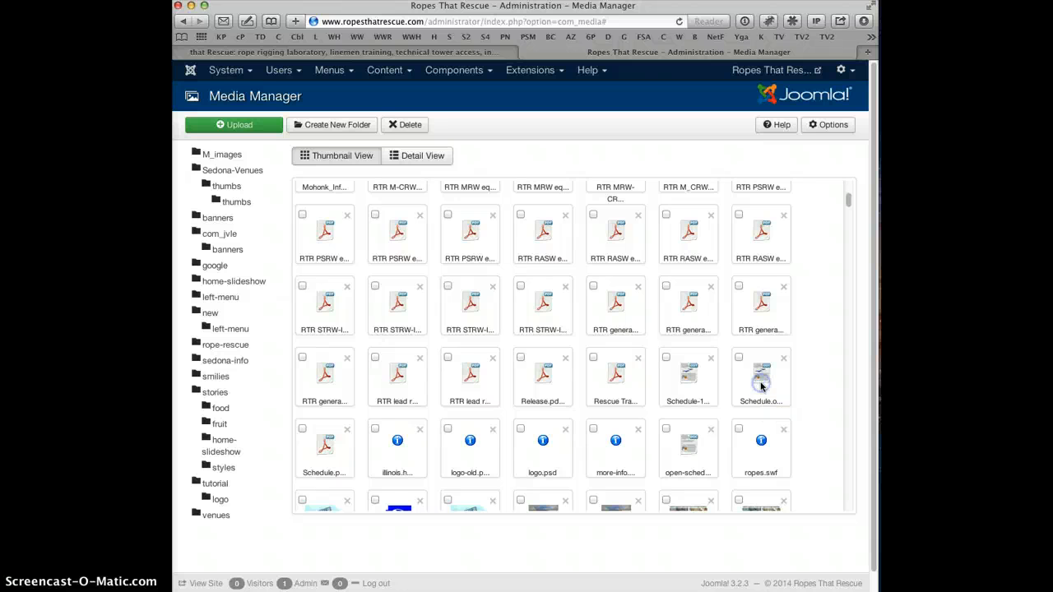
Return the file list to detail view and find the Schedule.odt and Schedule.pdf entries.
{"action": "left_click", "coordinate": [430, 161]}
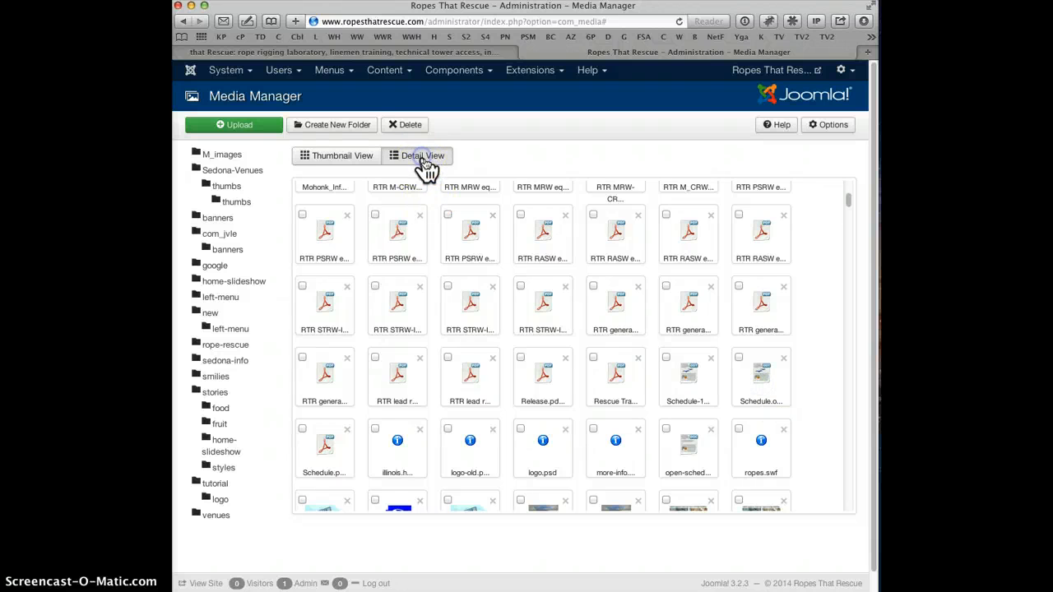
{"action": "scroll", "coordinate": [850, 200], "scroll_direction": "down", "scroll_amount": 5}
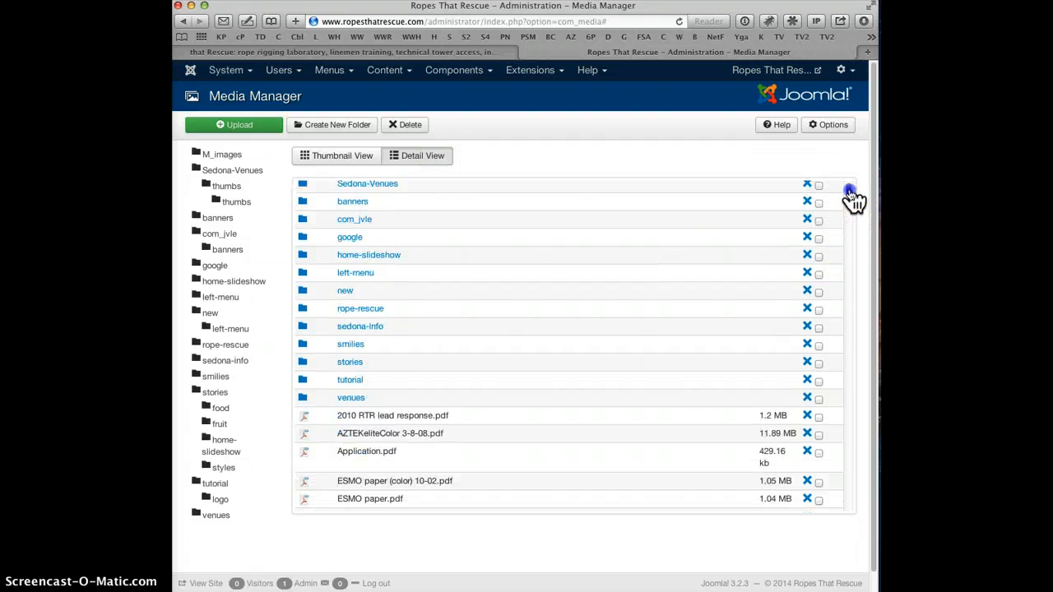
{"action": "scroll", "coordinate": [851, 203], "scroll_direction": "down", "scroll_amount": 3}
{"action": "scroll", "coordinate": [852, 202], "scroll_direction": "down", "scroll_amount": 6}
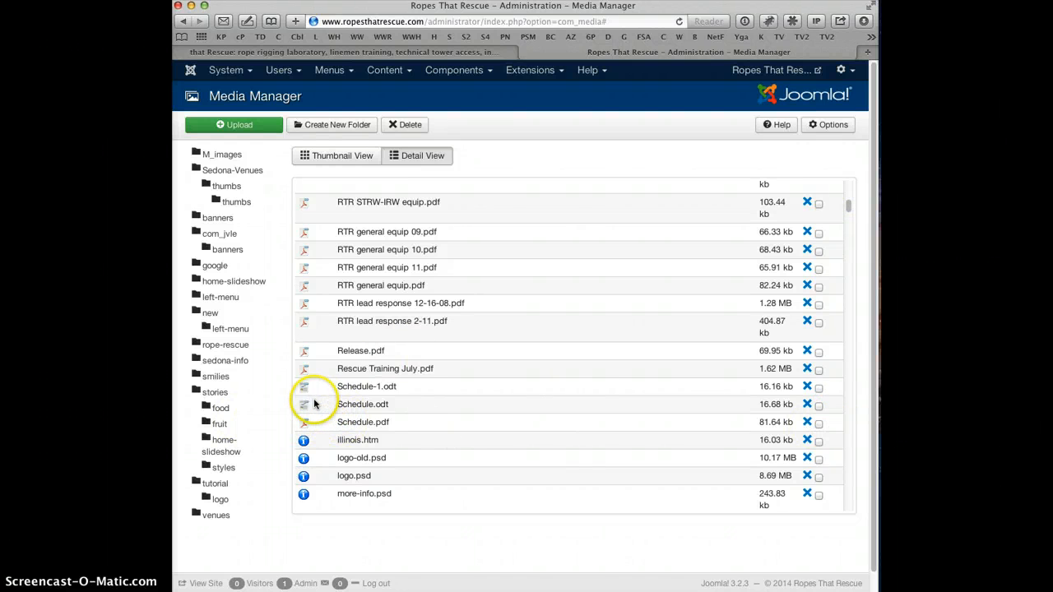
{"action": "left_click_drag", "start_coordinate": [334, 403], "coordinate": [452, 425]}
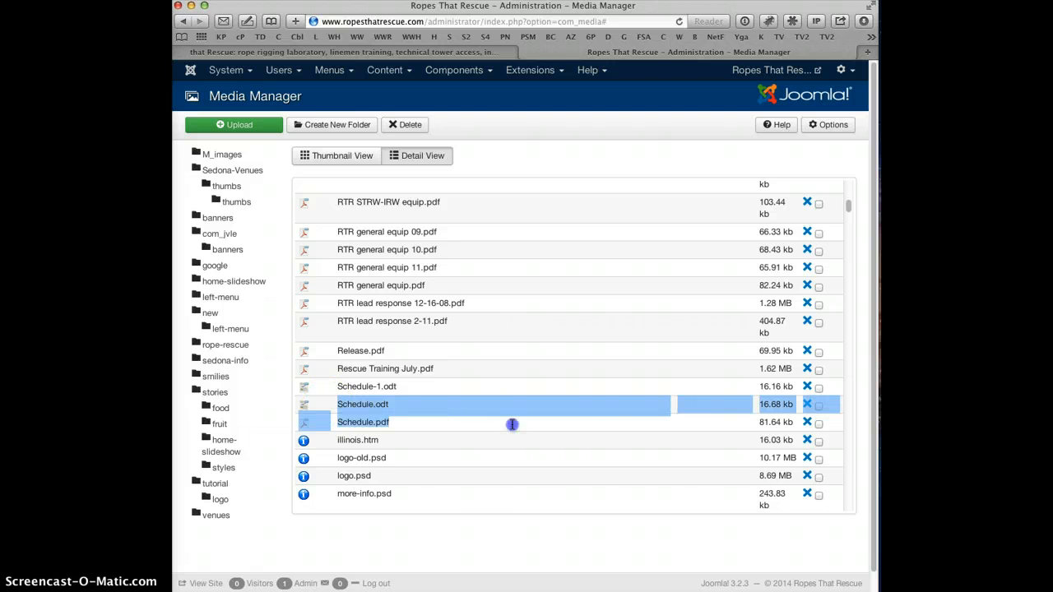
{"action": "left_click", "coordinate": [620, 413]}
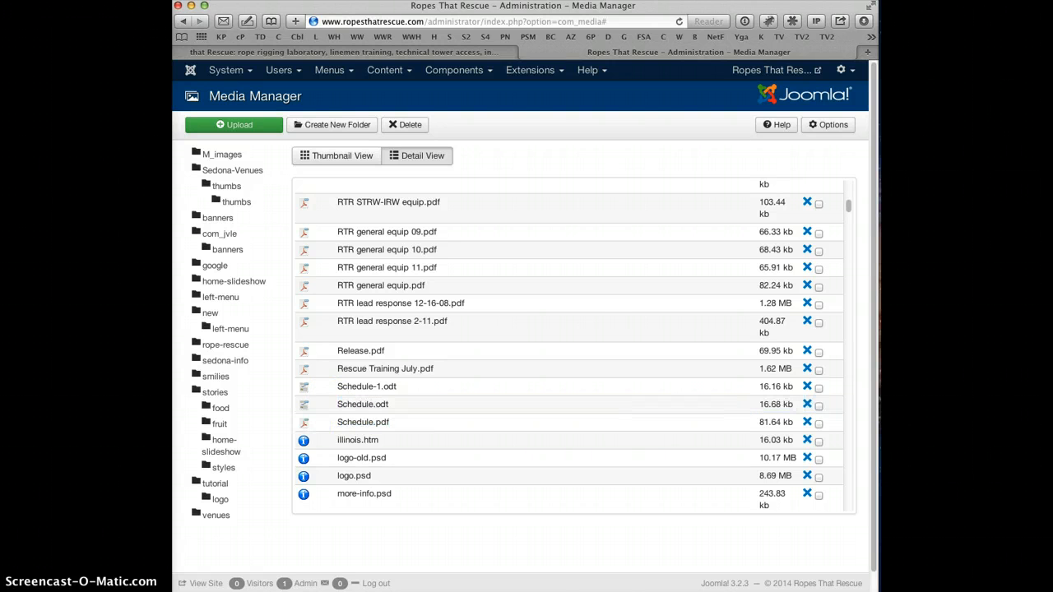
Delete Schedule.odt and Schedule.pdf from the root media folder.
{"action": "left_click", "coordinate": [808, 407]}
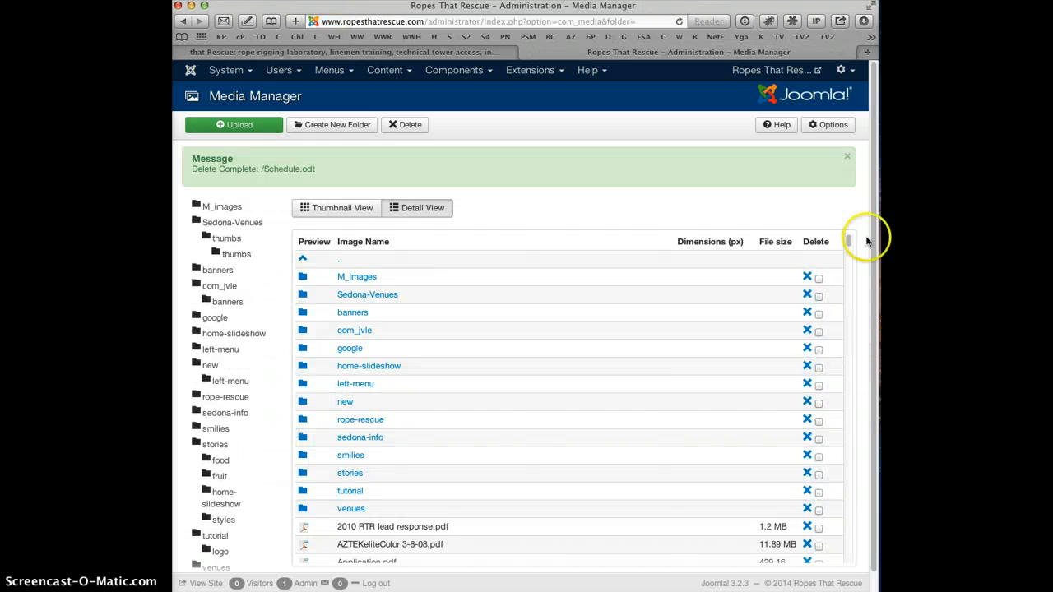
{"action": "scroll", "coordinate": [848, 245], "scroll_direction": "down", "scroll_amount": 3}
{"action": "left_click_drag", "start_coordinate": [849, 245], "coordinate": [848, 260]}
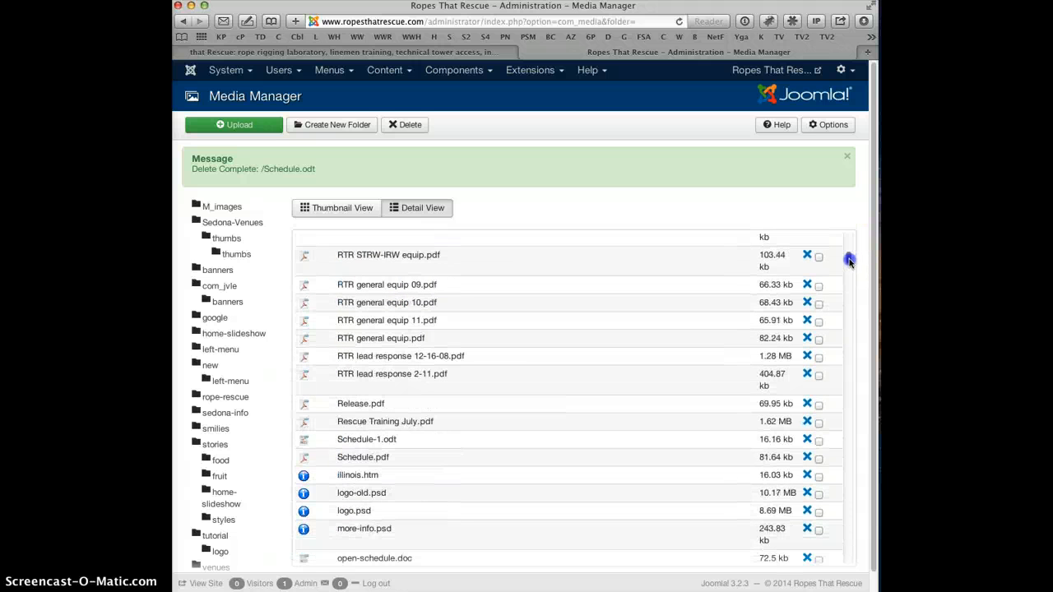
{"action": "left_click", "coordinate": [807, 458]}
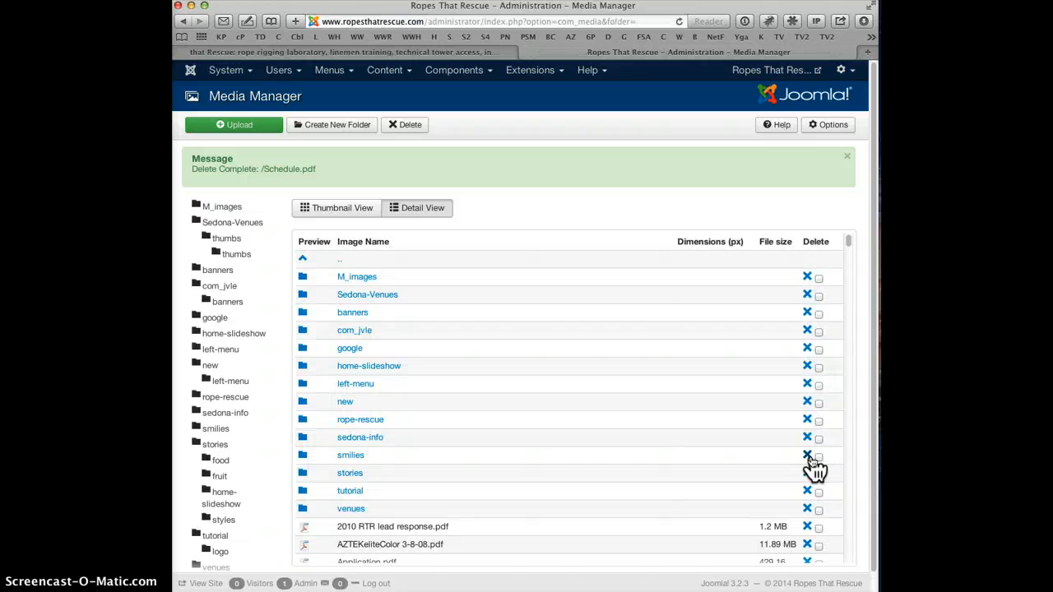
{"action": "left_click_drag", "start_coordinate": [849, 240], "coordinate": [850, 239]}
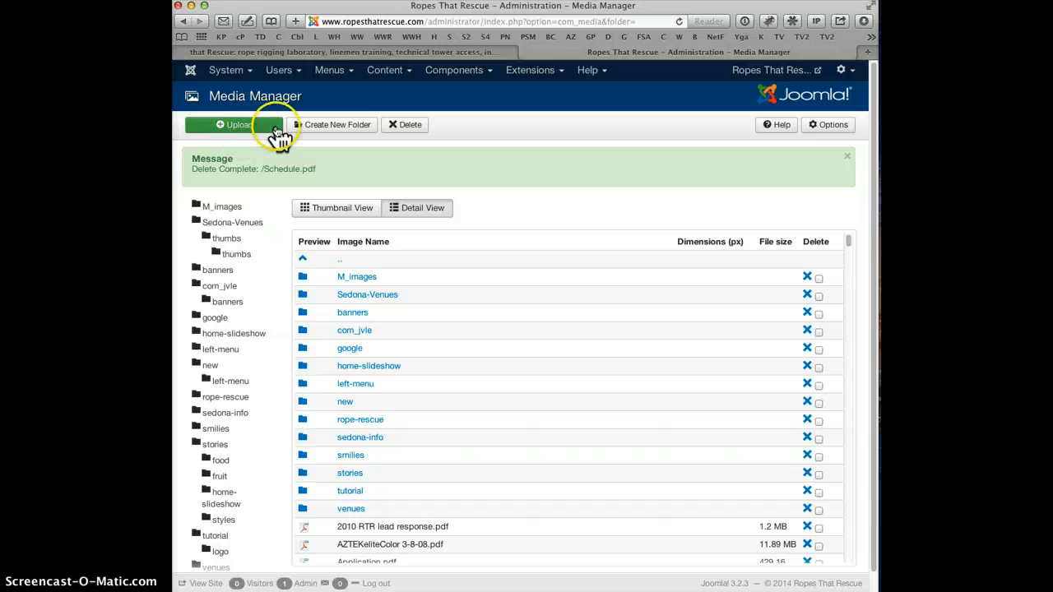
Upload Schedule.pdf from the Desktop to the root media folder and check its entry in the file list.
{"action": "left_click", "coordinate": [237, 128]}
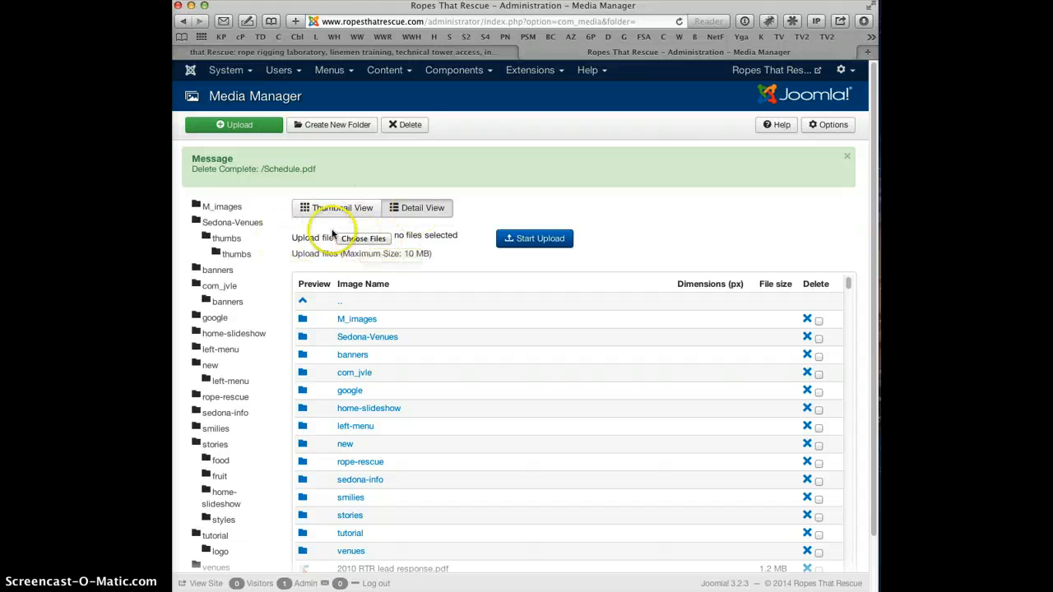
{"action": "left_click", "coordinate": [360, 239]}
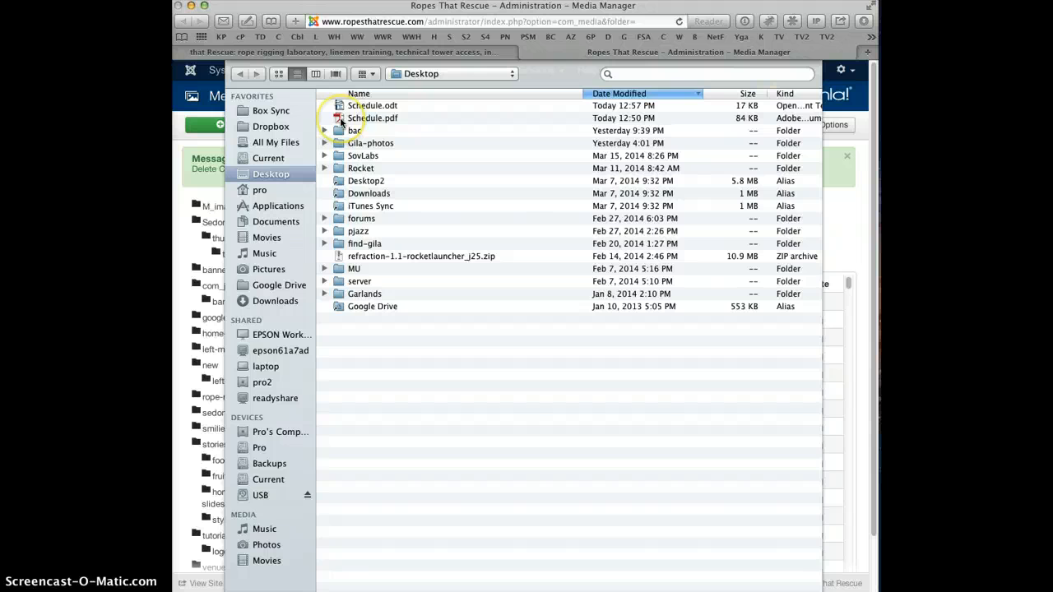
{"action": "double_click", "coordinate": [340, 121]}
{"action": "left_click", "coordinate": [513, 240]}
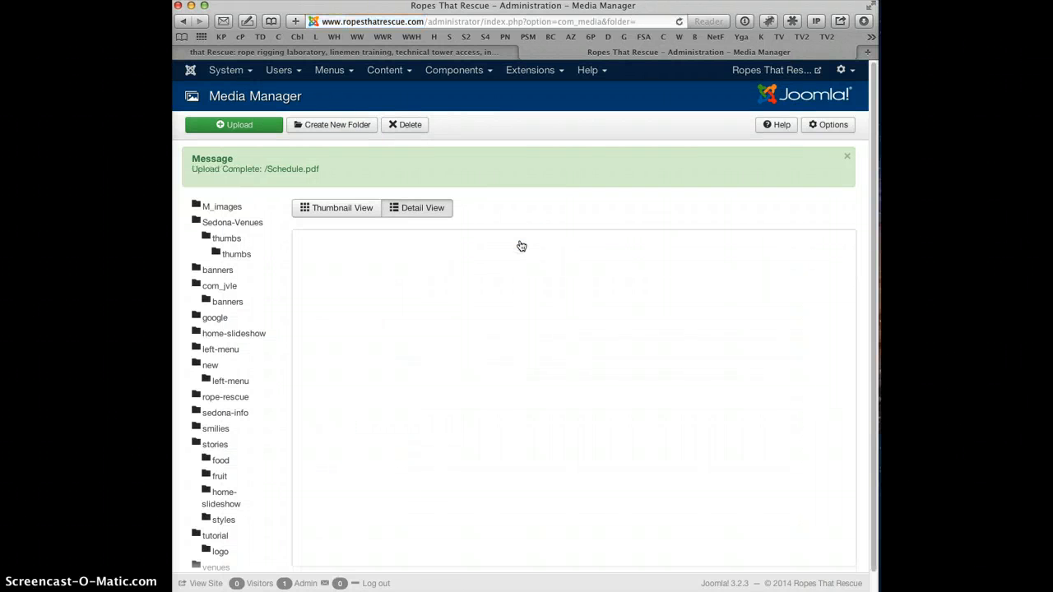
{"action": "left_click_drag", "start_coordinate": [851, 242], "coordinate": [851, 259]}
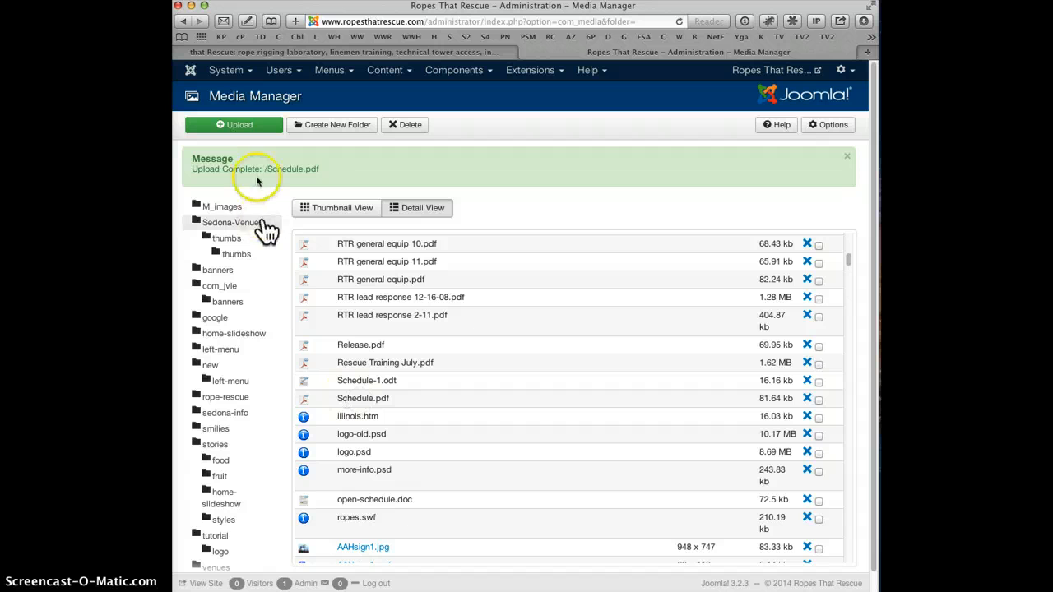
Upload Schedule.odt from the Desktop to the root media folder.
{"action": "left_click", "coordinate": [246, 130]}
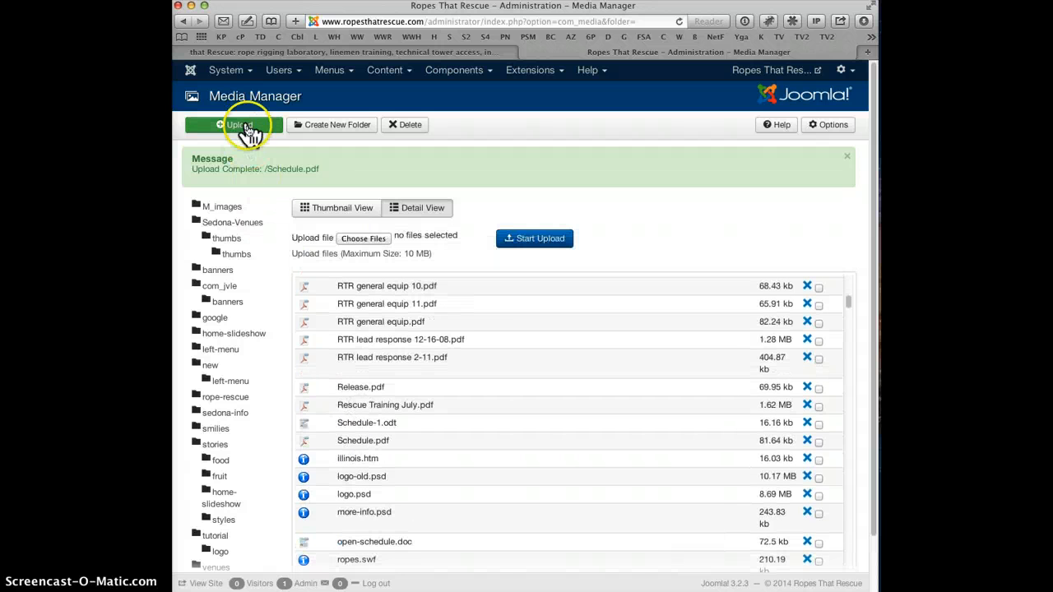
{"action": "left_click", "coordinate": [358, 244]}
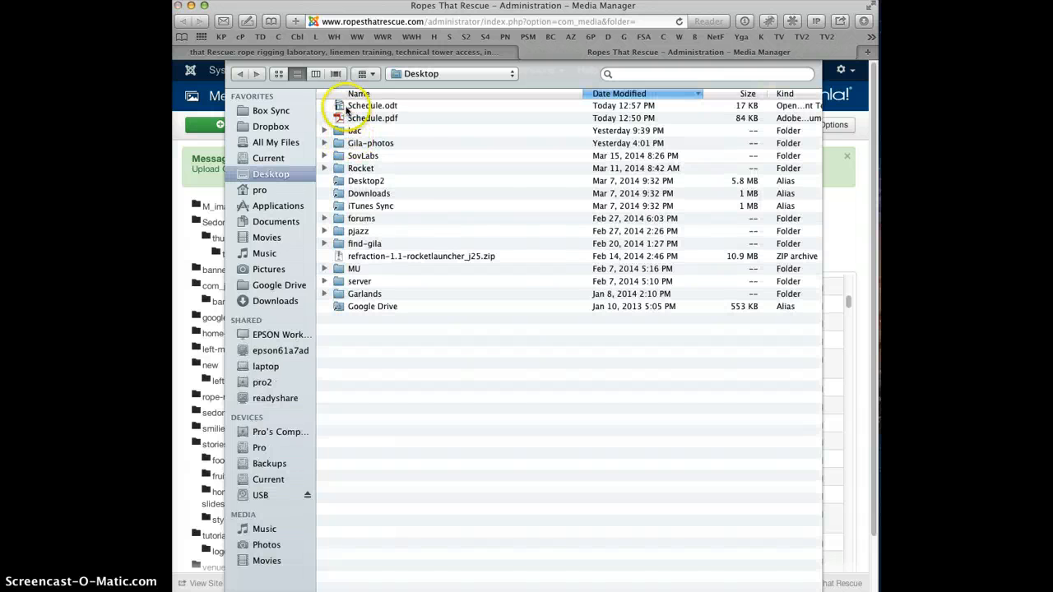
{"action": "left_click", "coordinate": [366, 105]}
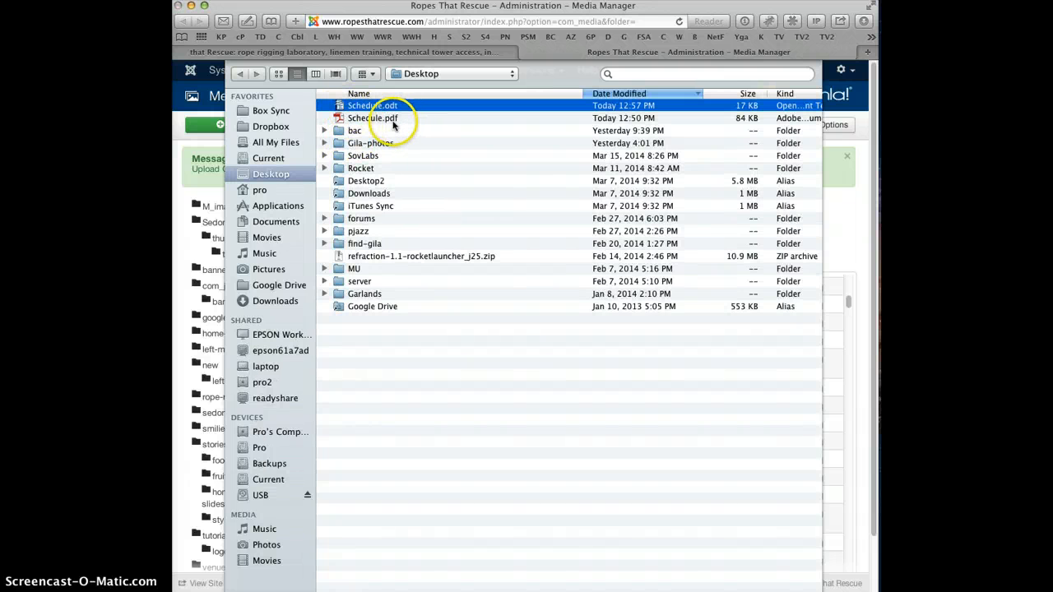
{"action": "left_click", "coordinate": [390, 119]}
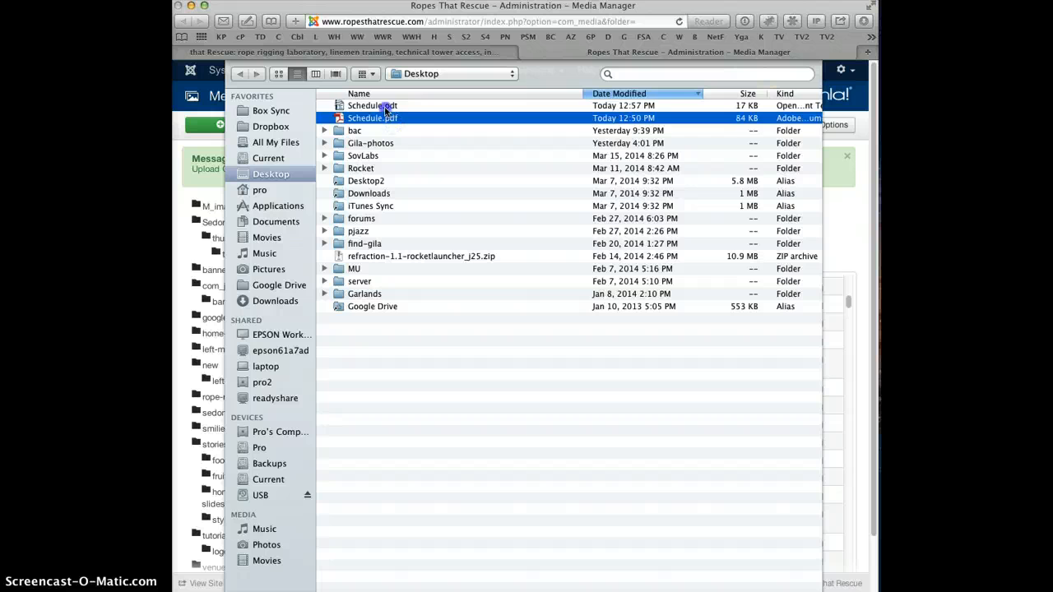
{"action": "left_click", "coordinate": [385, 108]}
{"action": "left_click", "coordinate": [384, 124]}
{"action": "left_click", "coordinate": [378, 108]}
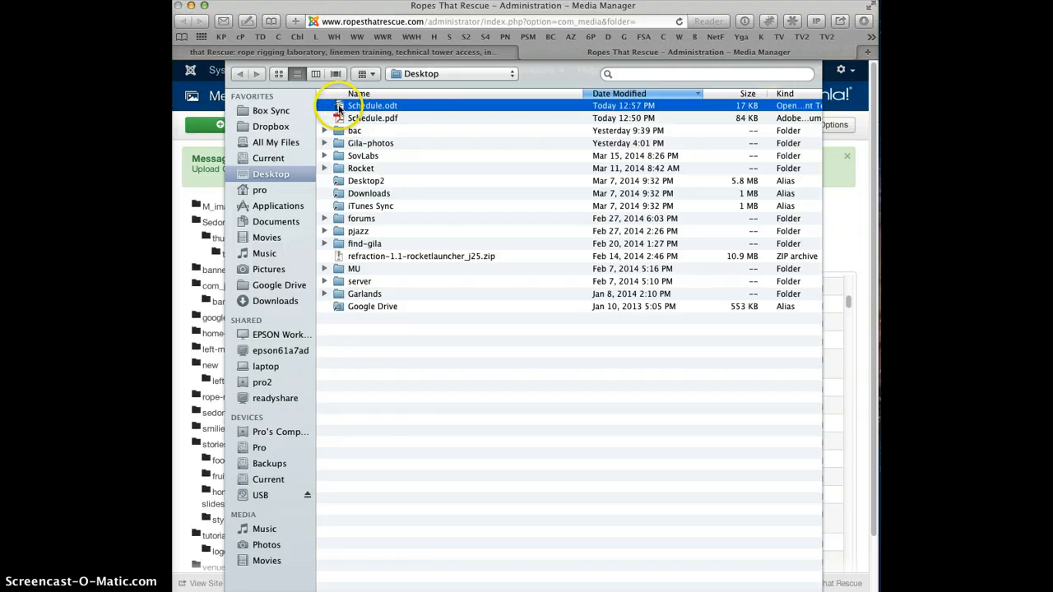
{"action": "double_click", "coordinate": [339, 108]}
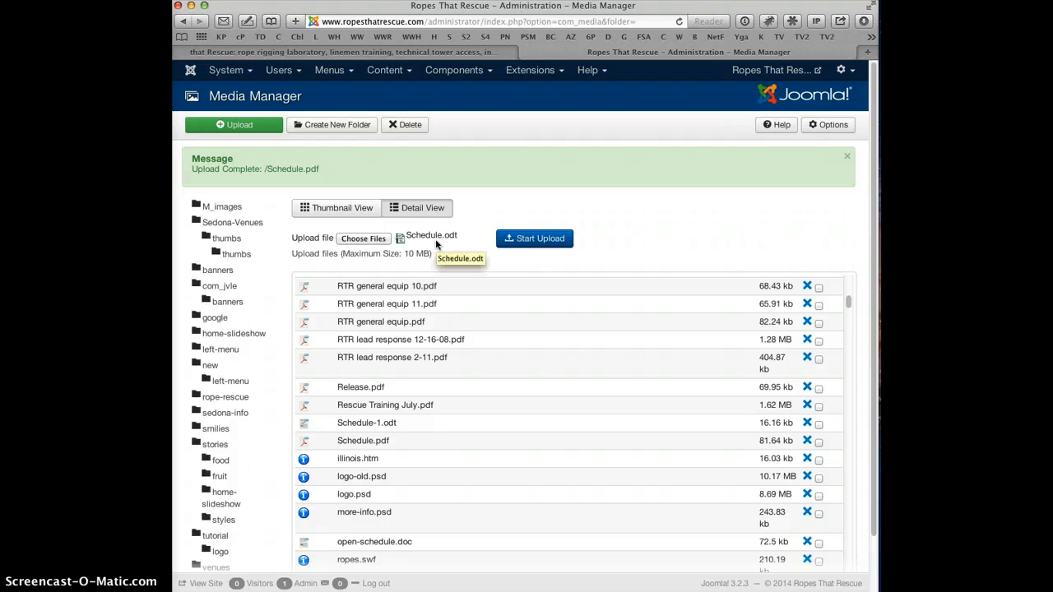
{"action": "left_click", "coordinate": [543, 241]}
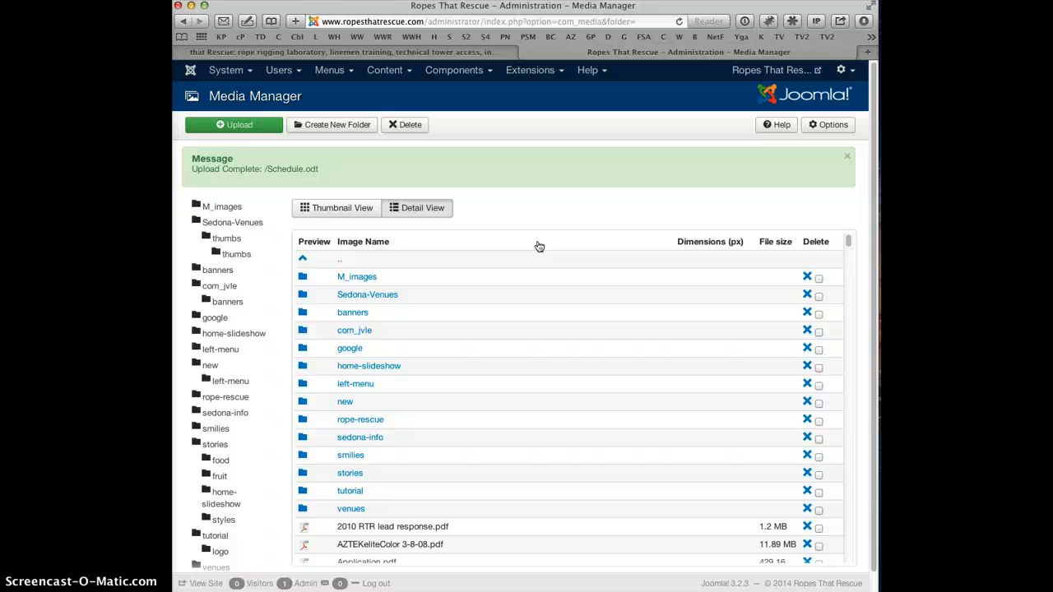
Try to upload Schedule.odt a second time without deleting the existing copy, and check the Schedule files in the list.
{"action": "left_click", "coordinate": [245, 130]}
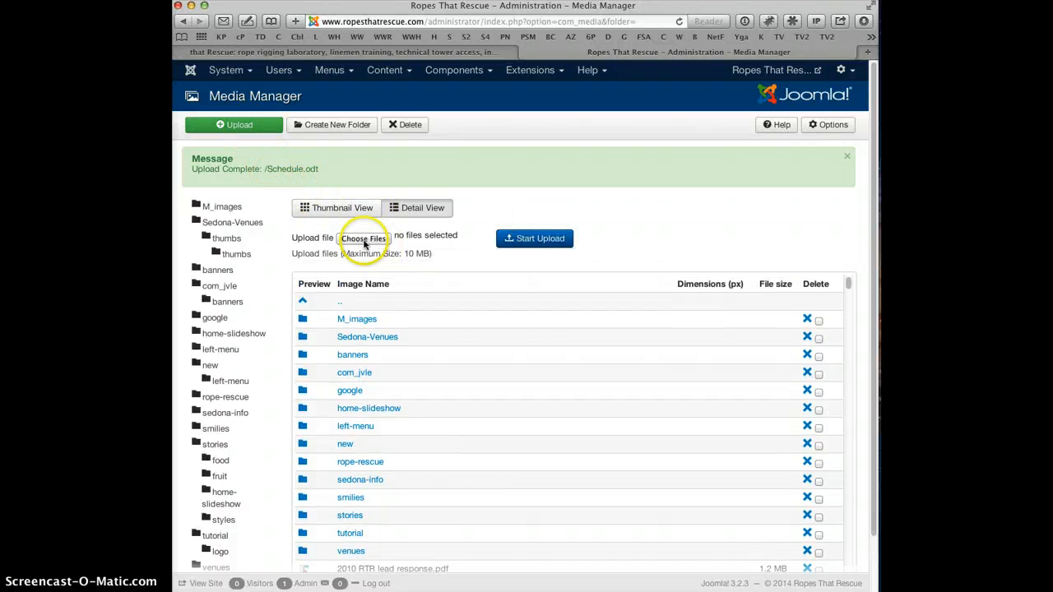
{"action": "left_click", "coordinate": [362, 238]}
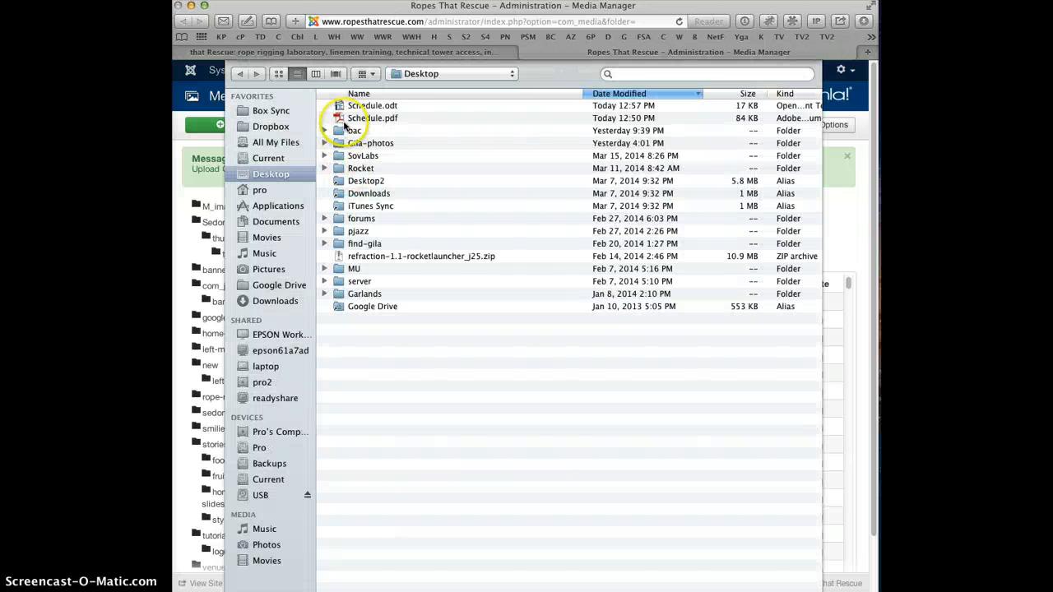
{"action": "double_click", "coordinate": [342, 106]}
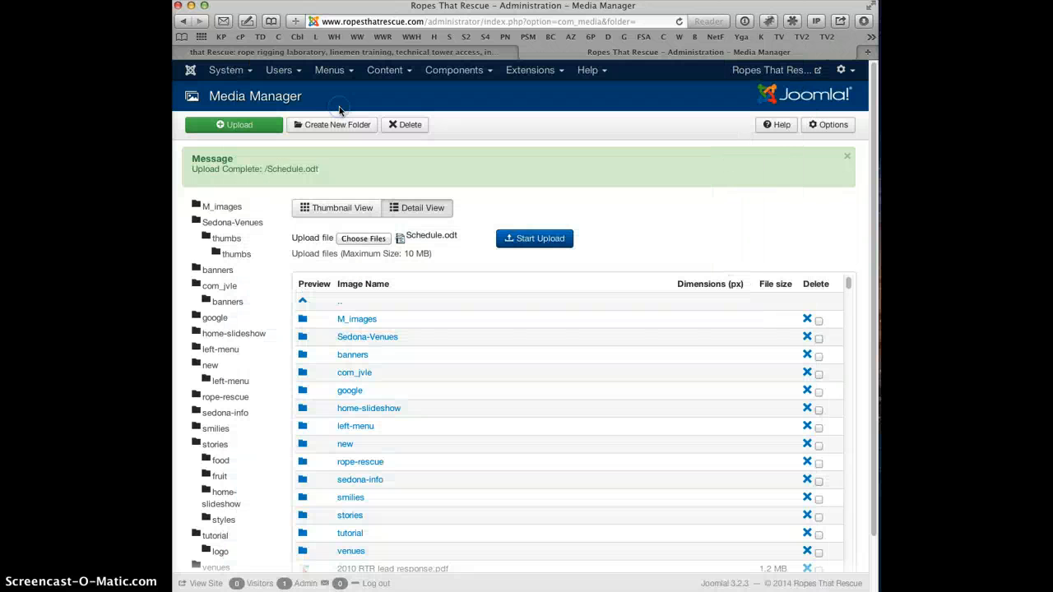
{"action": "left_click", "coordinate": [539, 241]}
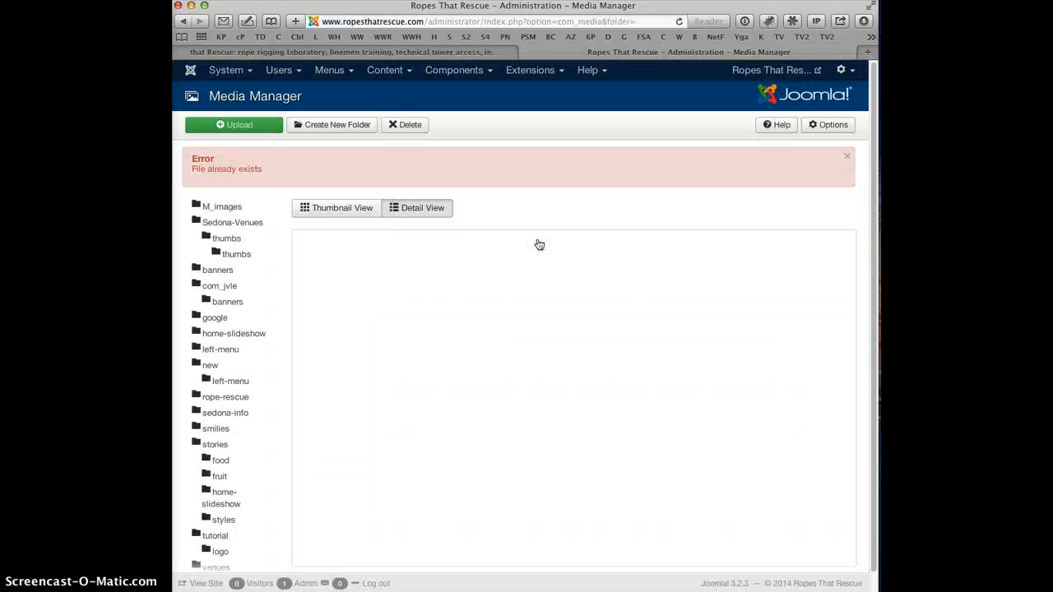
{"action": "left_click_drag", "start_coordinate": [191, 156], "coordinate": [256, 174]}
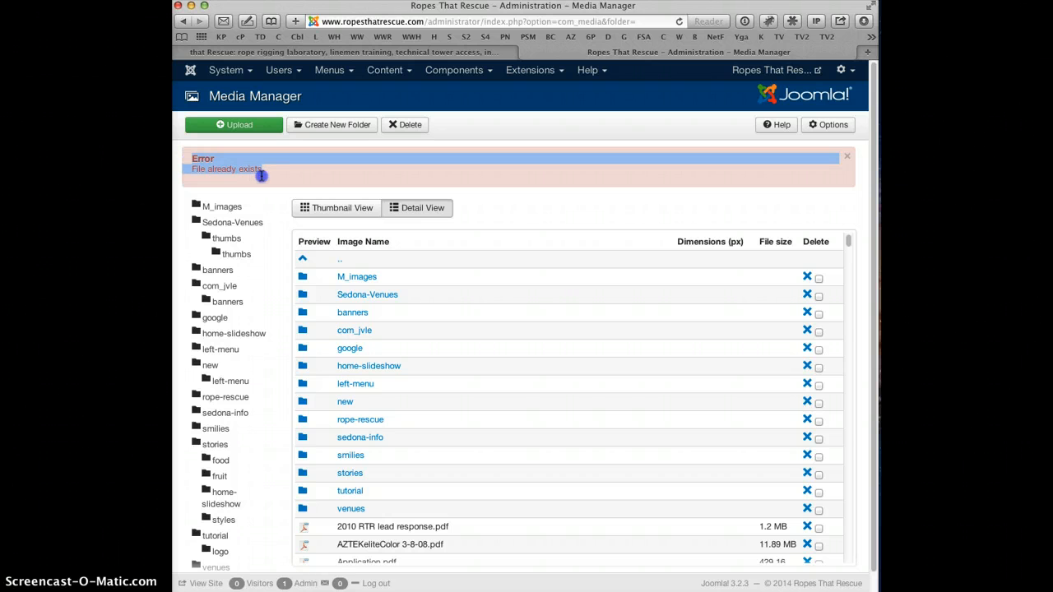
{"action": "left_click_drag", "start_coordinate": [849, 239], "coordinate": [850, 259]}
{"action": "left_click", "coordinate": [430, 392]}
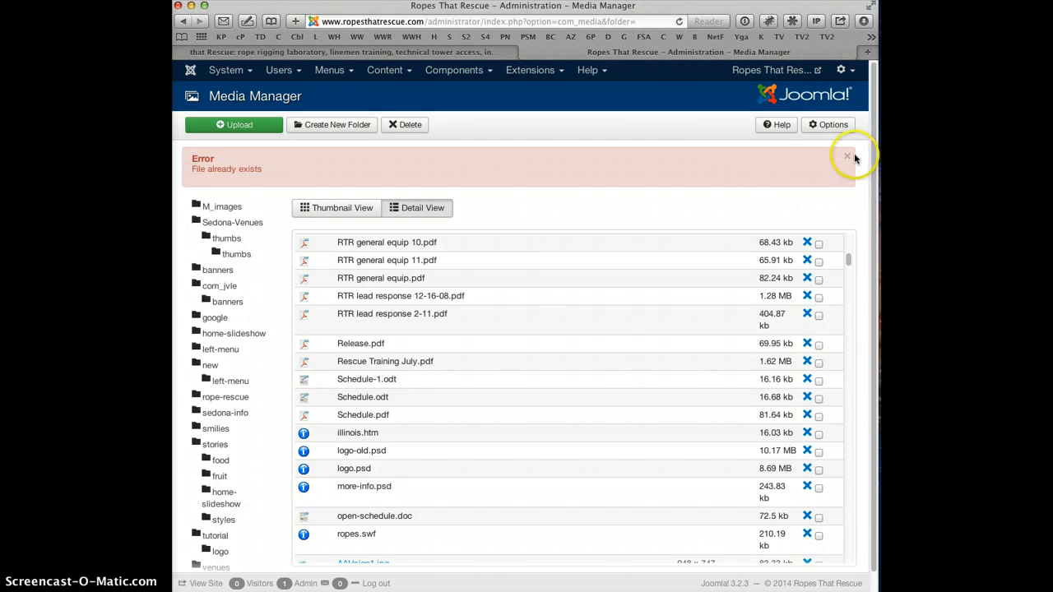
Leave the media files and open the list of article categories through the article manager.
{"action": "left_click", "coordinate": [395, 76]}
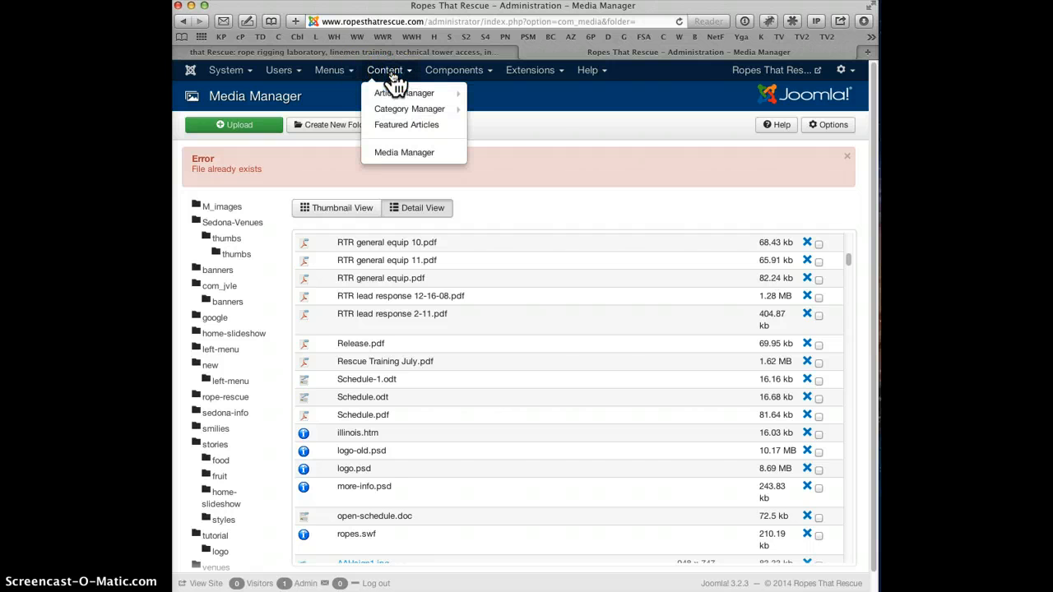
{"action": "left_click", "coordinate": [392, 90]}
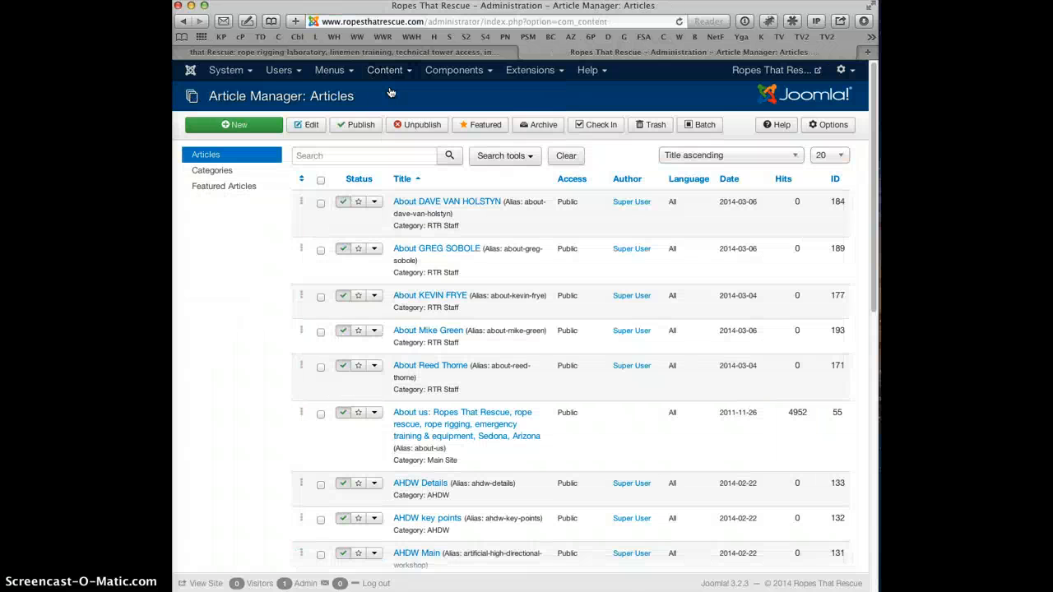
{"action": "left_click", "coordinate": [206, 174]}
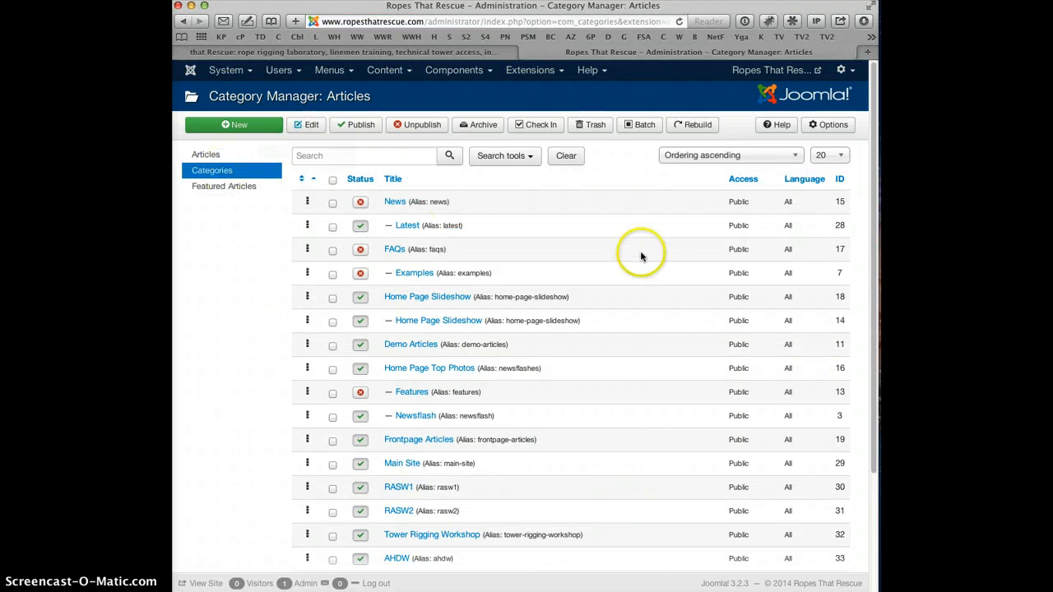
{"action": "left_click", "coordinate": [370, 158]}
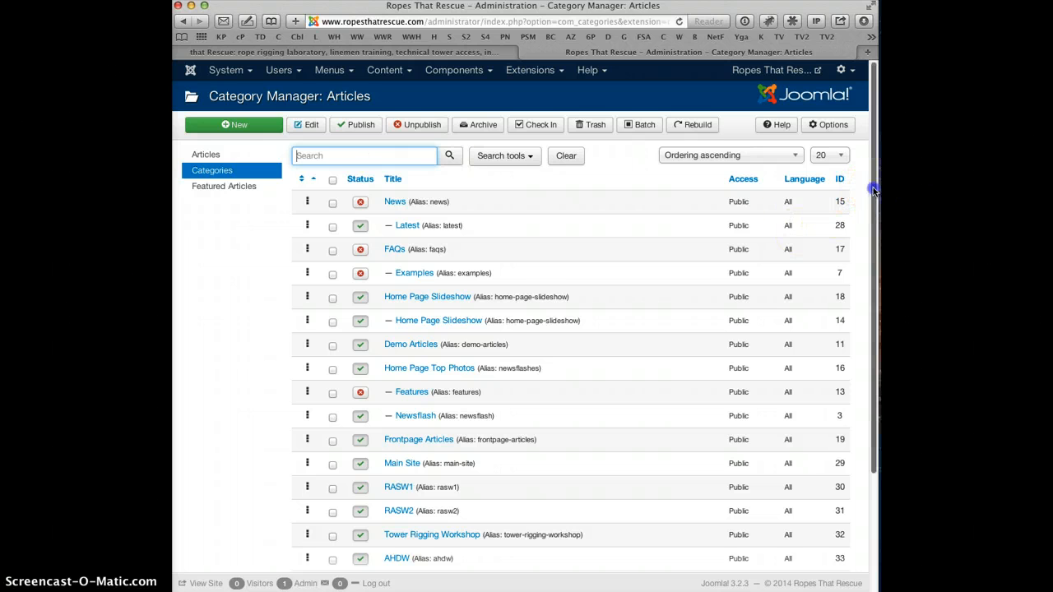
Set the category list to display All entries and look through the categories down to RTR Staff.
{"action": "mouse_move", "coordinate": [872, 187]}
{"action": "left_mouse_down"}
{"action": "mouse_move", "coordinate": [870, 273]}
{"action": "mouse_move", "coordinate": [874, 169]}
{"action": "left_mouse_up"}
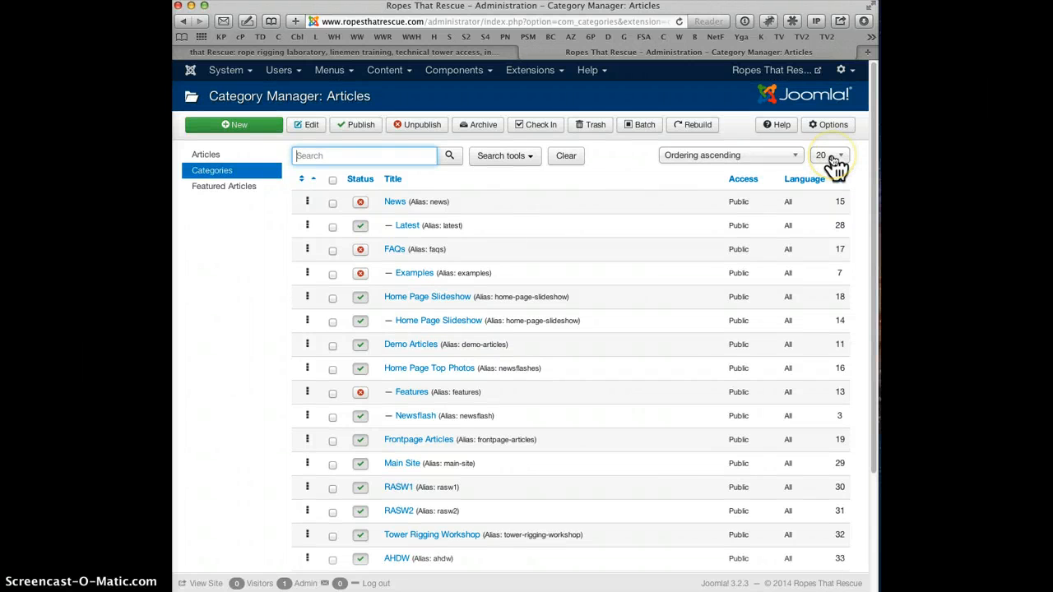
{"action": "left_click", "coordinate": [834, 159]}
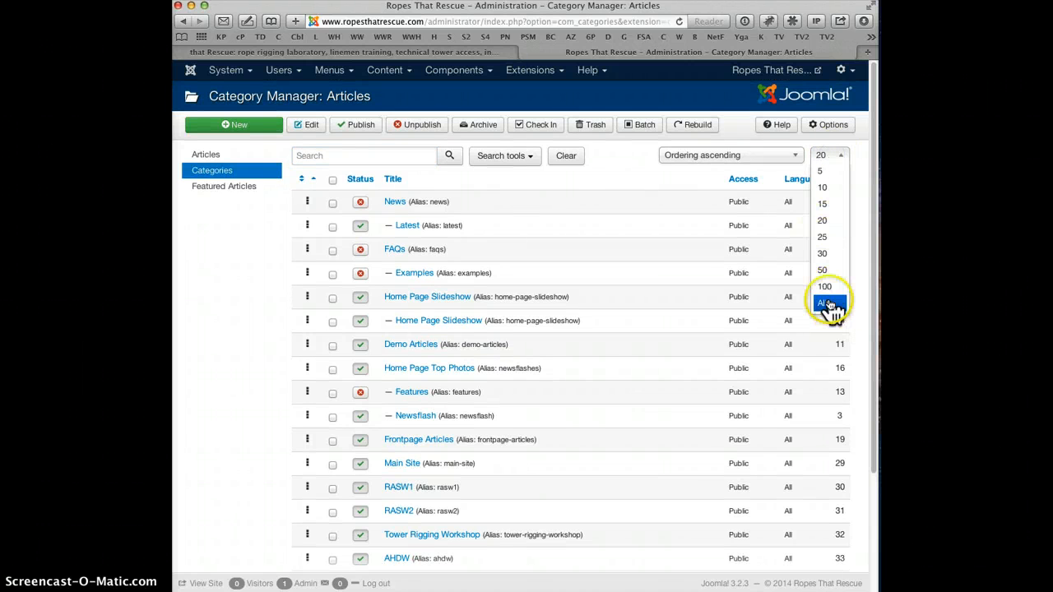
{"action": "left_click", "coordinate": [860, 155]}
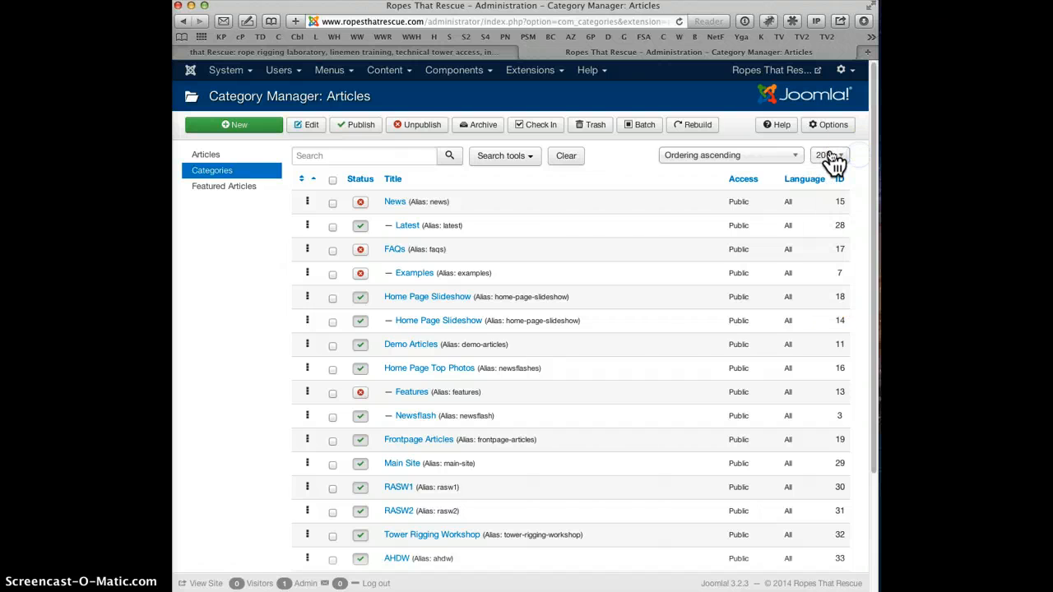
{"action": "left_click", "coordinate": [830, 154]}
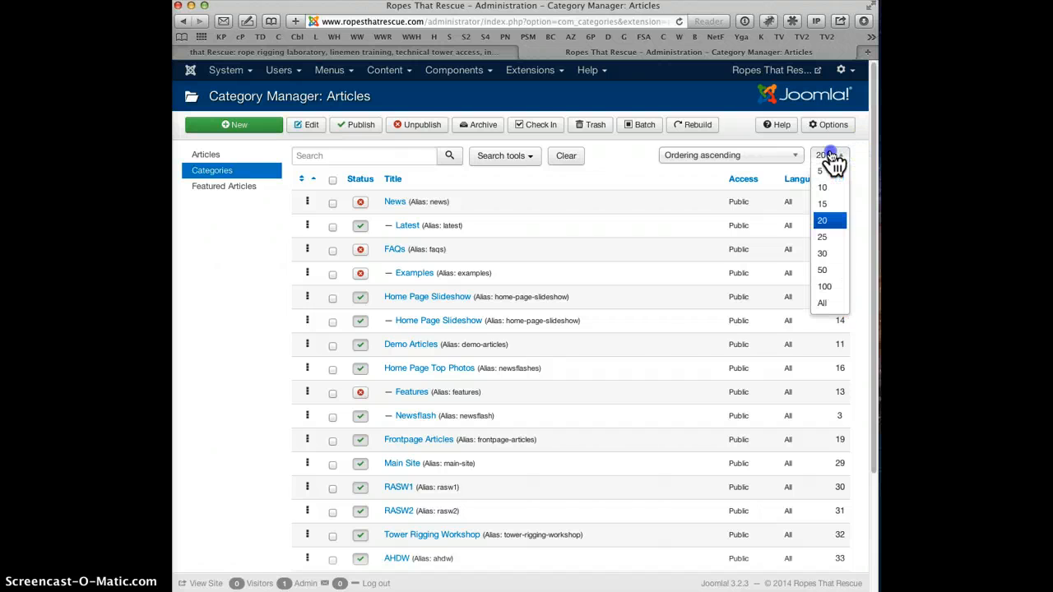
{"action": "left_click", "coordinate": [827, 305]}
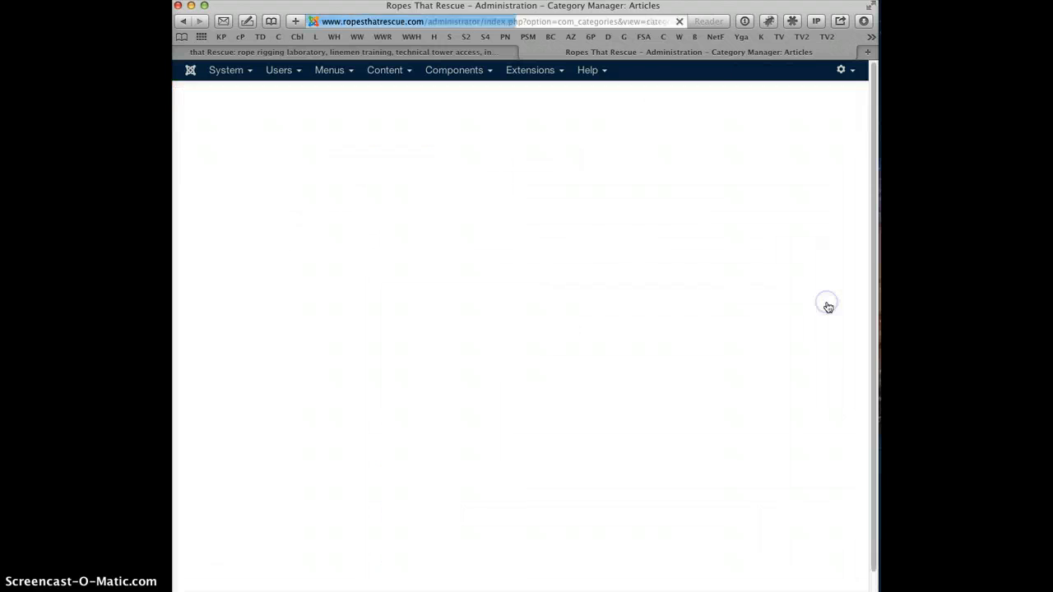
{"action": "left_click_drag", "start_coordinate": [871, 167], "coordinate": [862, 307]}
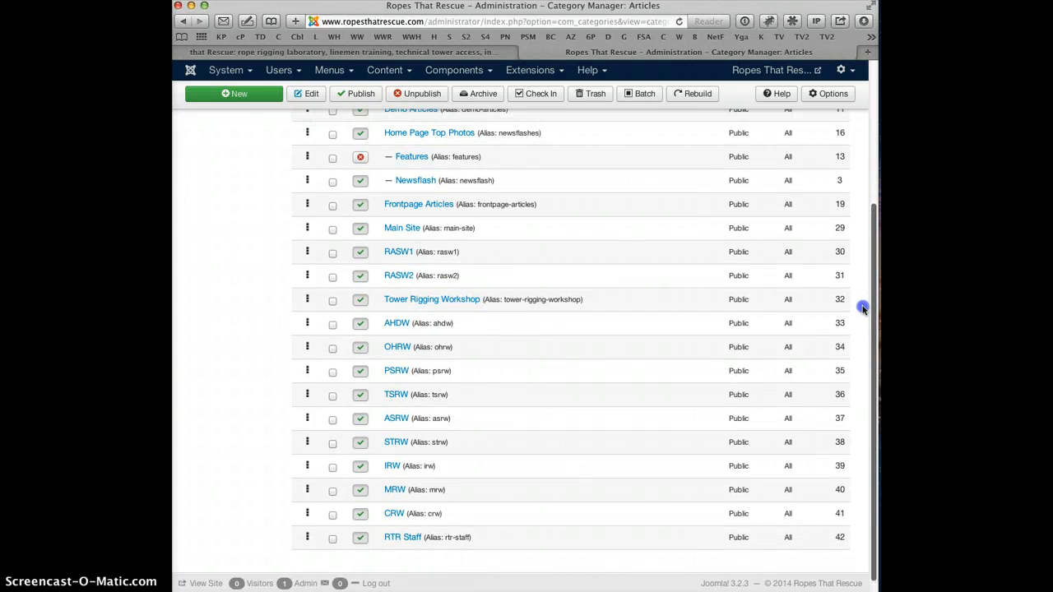
{"action": "left_click_drag", "start_coordinate": [862, 308], "coordinate": [860, 291]}
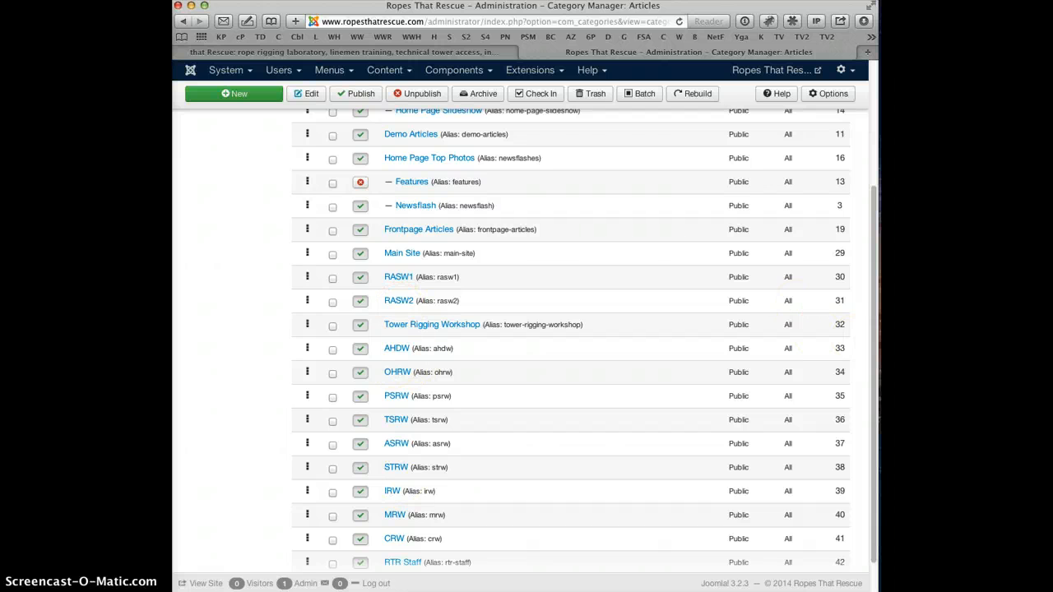
{"action": "left_click_drag", "start_coordinate": [870, 324], "coordinate": [874, 206]}
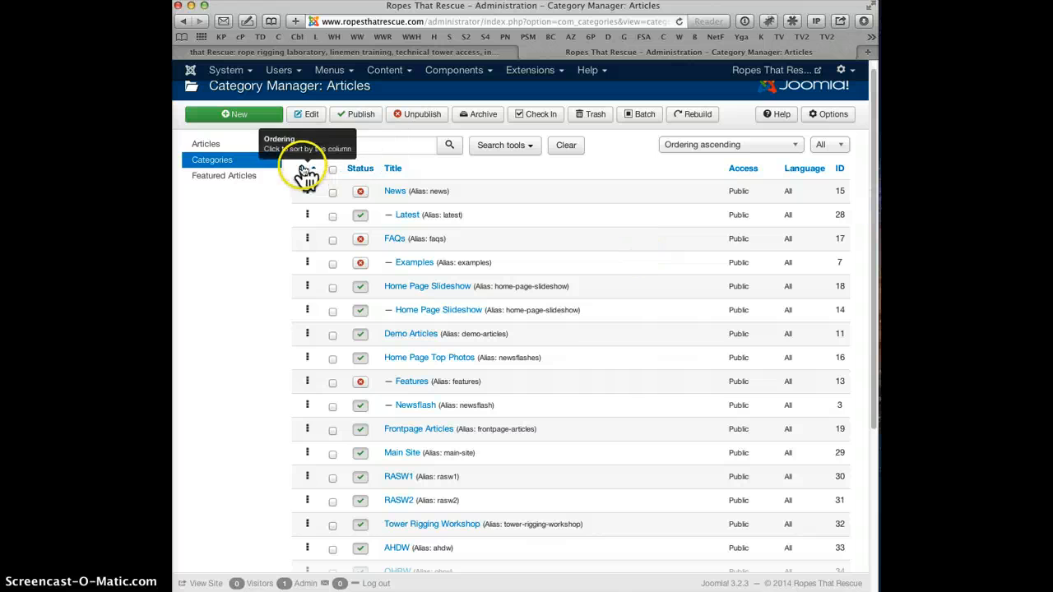
Return to the articles list and filter it by the RASW1 category.
{"action": "left_click", "coordinate": [211, 152]}
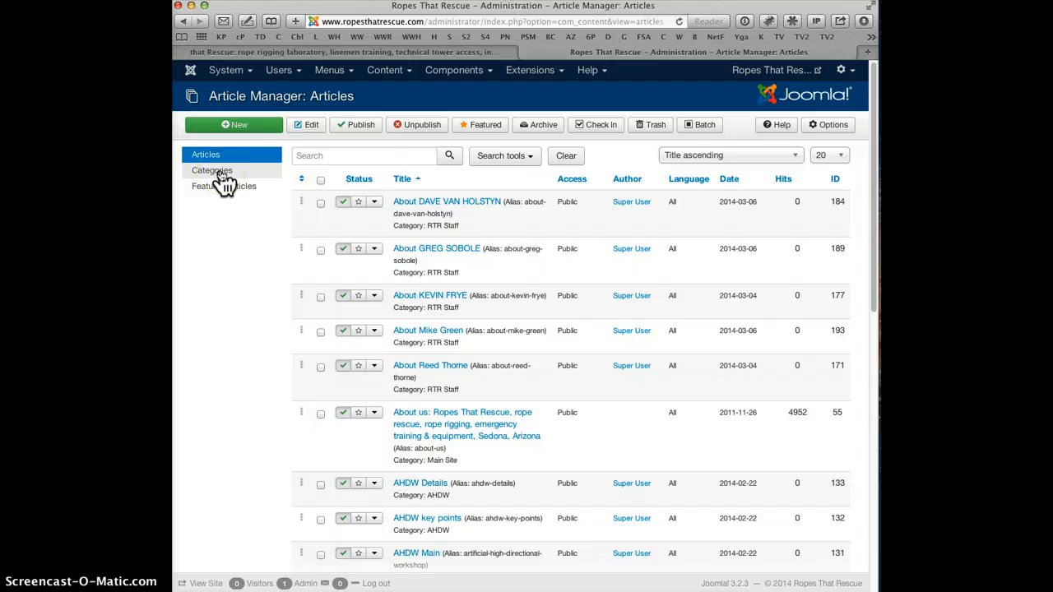
{"action": "left_click", "coordinate": [501, 156]}
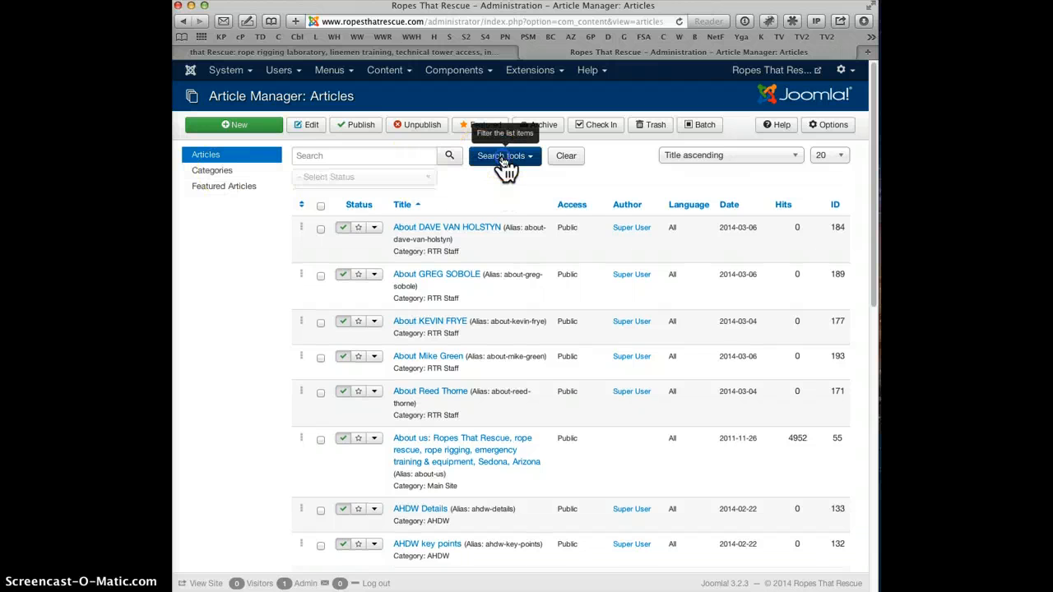
{"action": "left_click", "coordinate": [344, 156]}
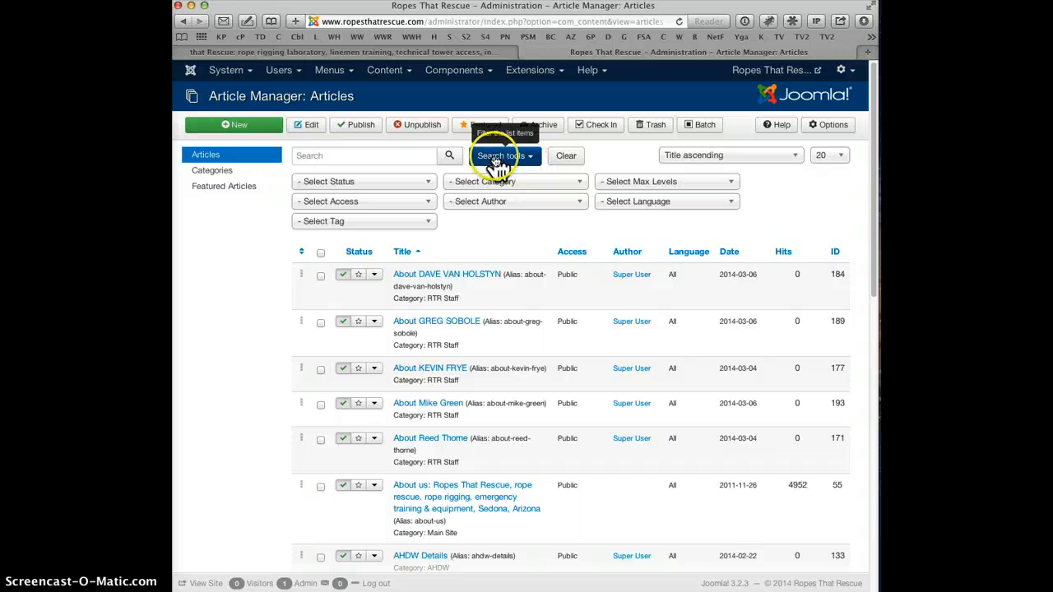
{"action": "left_click", "coordinate": [514, 182]}
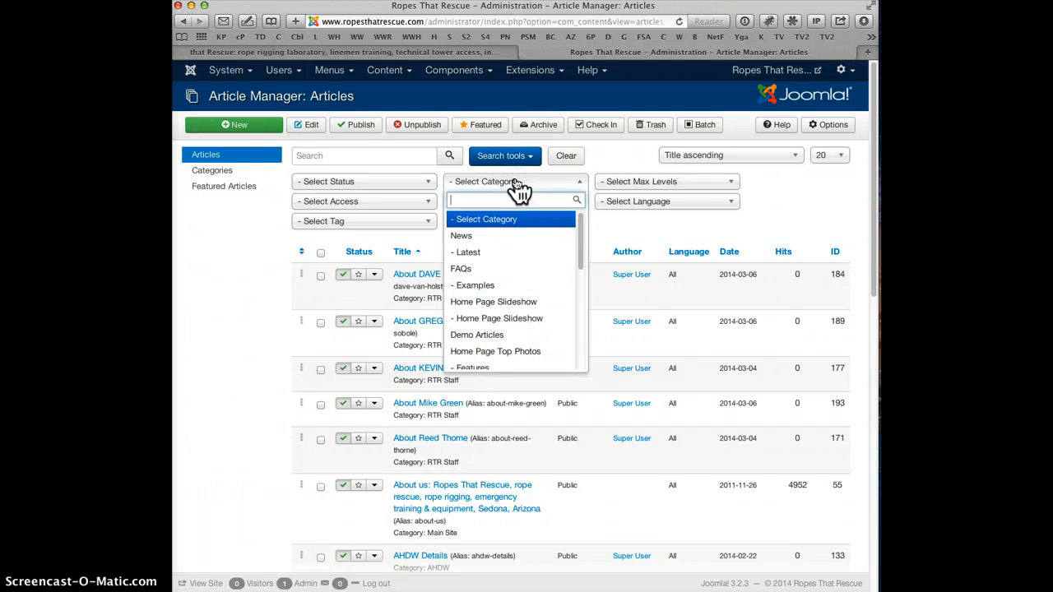
{"action": "left_click_drag", "start_coordinate": [579, 232], "coordinate": [579, 292]}
{"action": "left_click", "coordinate": [466, 266]}
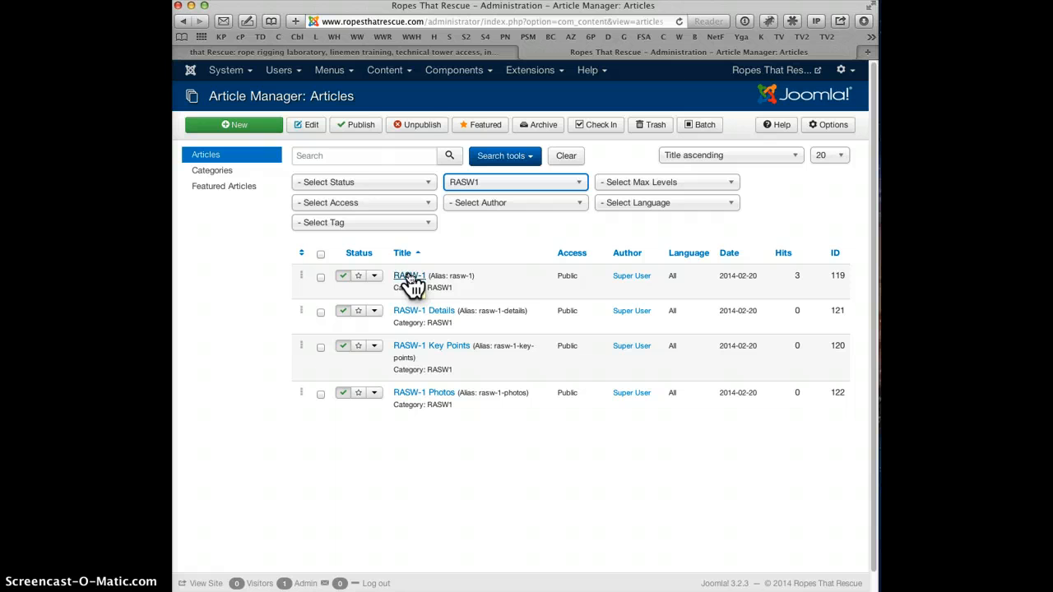
View the content of the RASW-1 and RASW-1 Details articles, closing each without editing.
{"action": "left_click", "coordinate": [409, 276]}
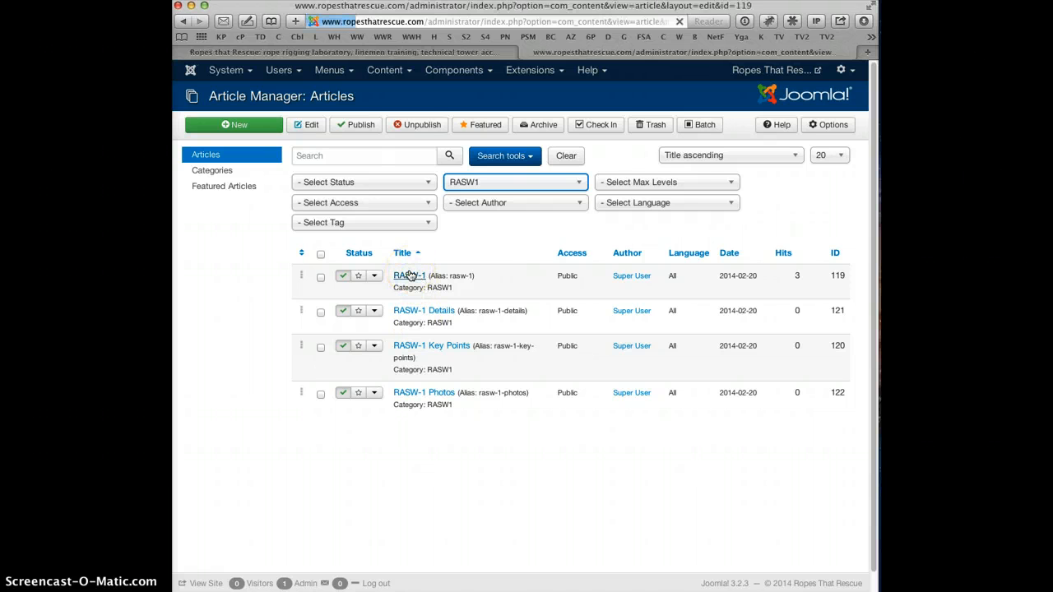
{"action": "left_click", "coordinate": [414, 293]}
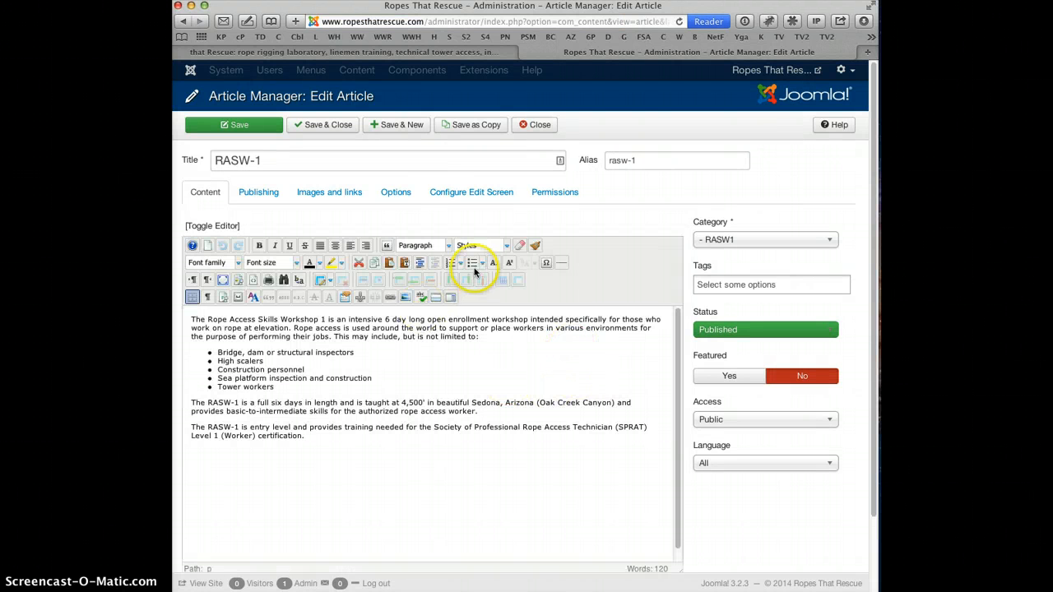
{"action": "left_click", "coordinate": [535, 127]}
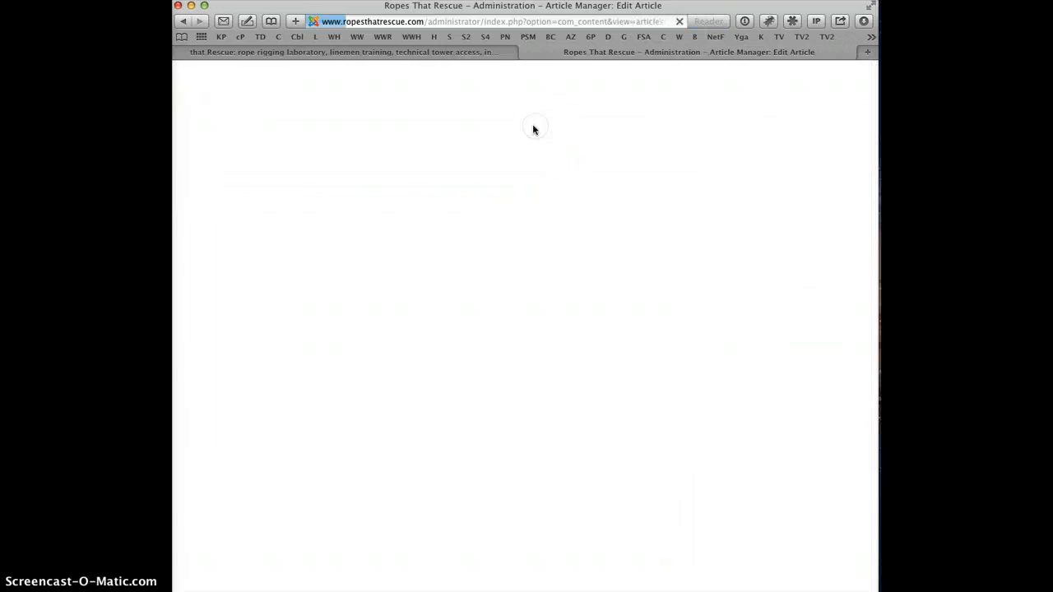
{"action": "left_click", "coordinate": [412, 316]}
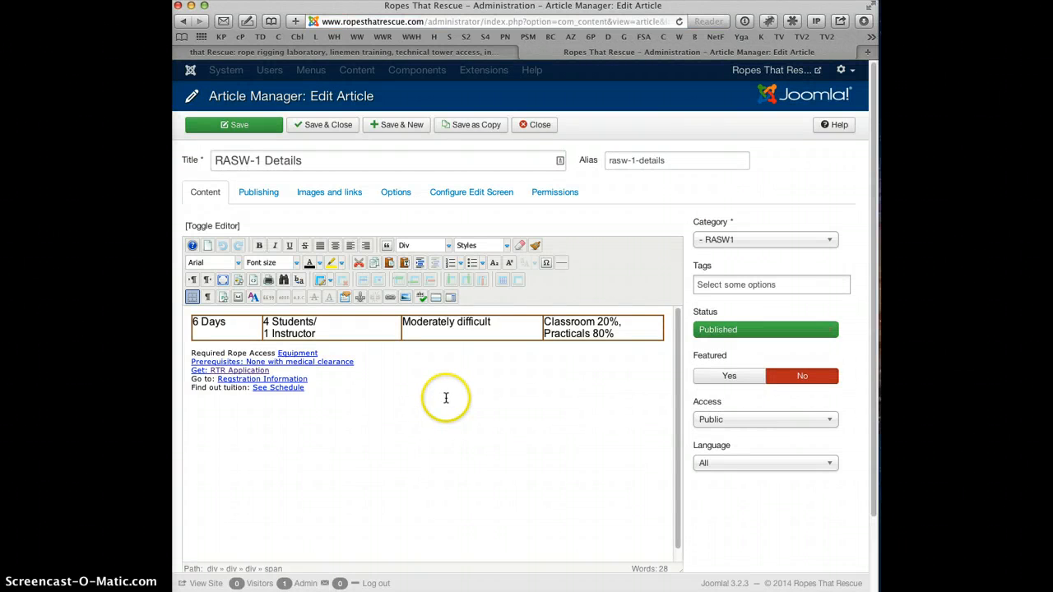
{"action": "left_click", "coordinate": [531, 129]}
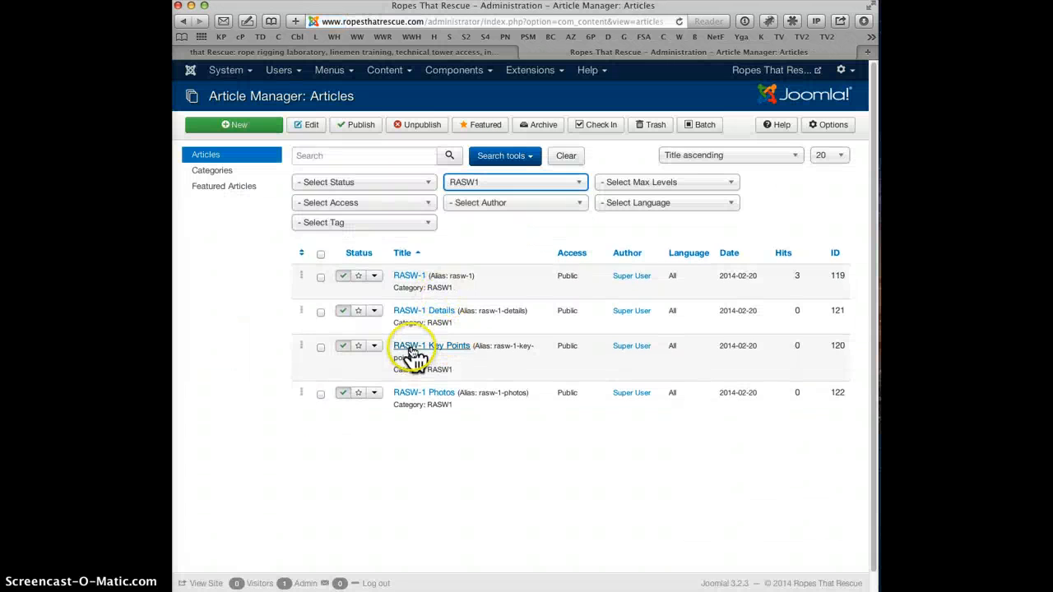
View the content of the RASW-1 Key Points and RASW-1 Photos articles, closing each without editing.
{"action": "left_click", "coordinate": [411, 349]}
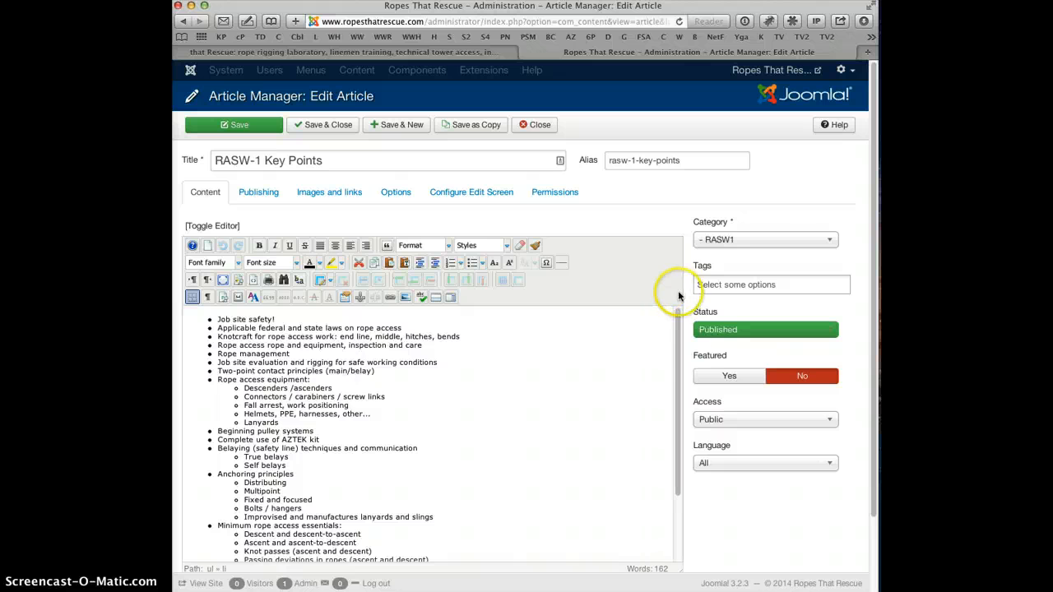
{"action": "left_click_drag", "start_coordinate": [679, 333], "coordinate": [667, 290]}
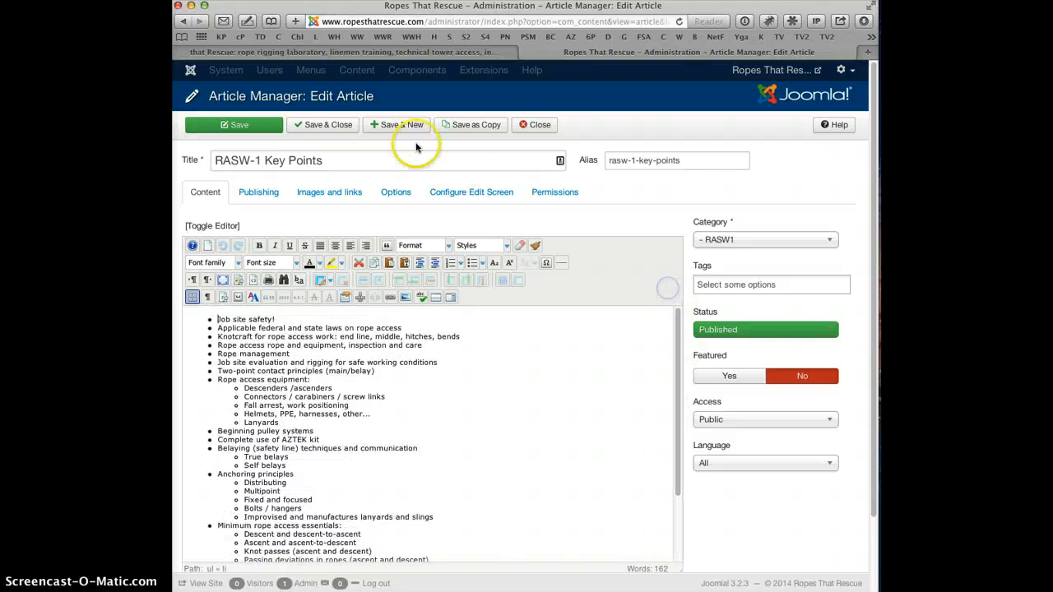
{"action": "left_click", "coordinate": [549, 127]}
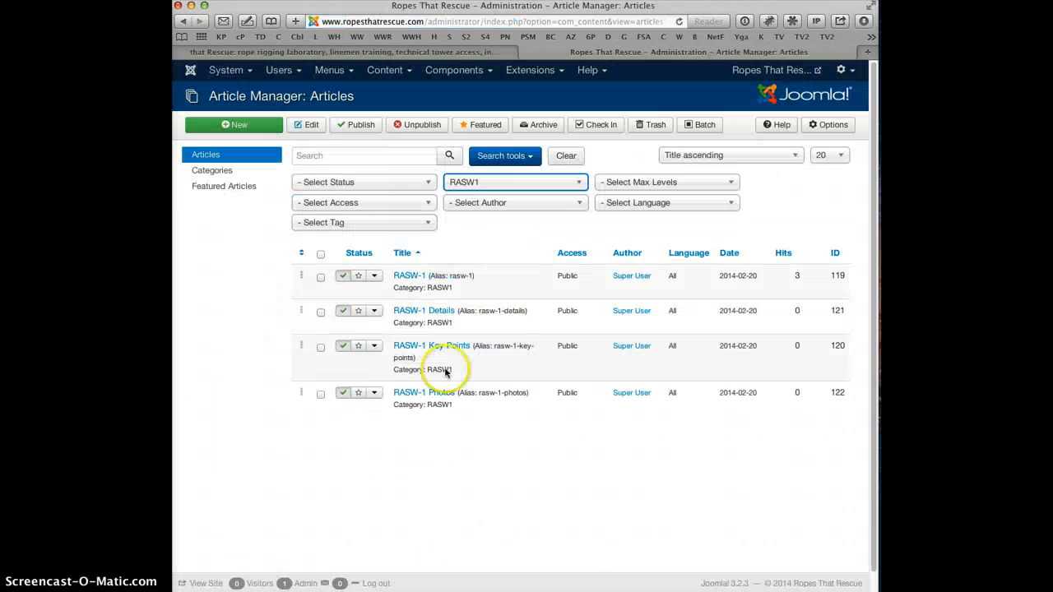
{"action": "left_click", "coordinate": [411, 394]}
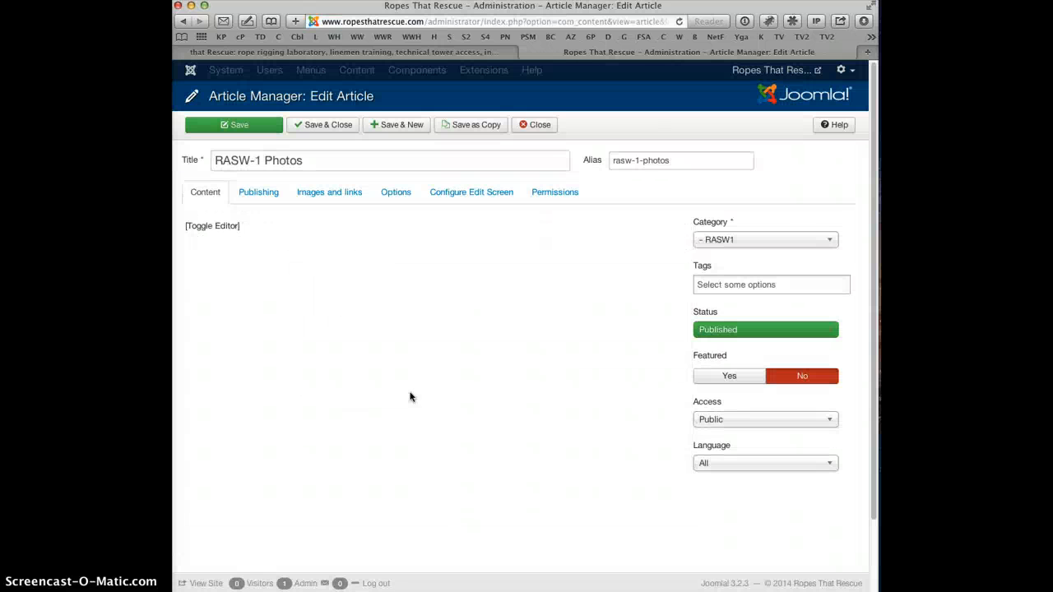
{"action": "left_click_drag", "start_coordinate": [679, 328], "coordinate": [654, 300]}
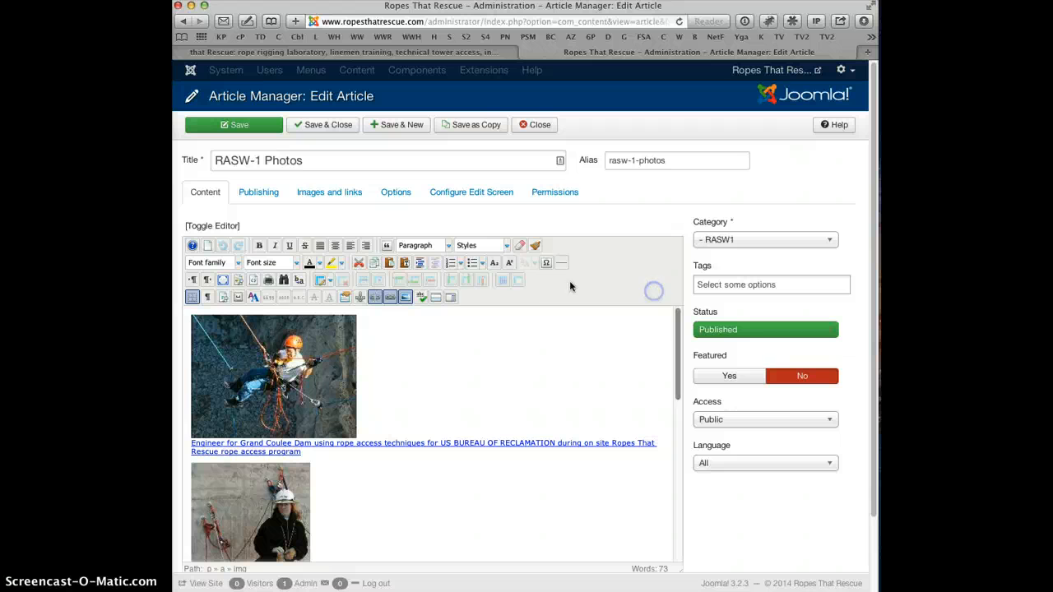
{"action": "left_click", "coordinate": [532, 125]}
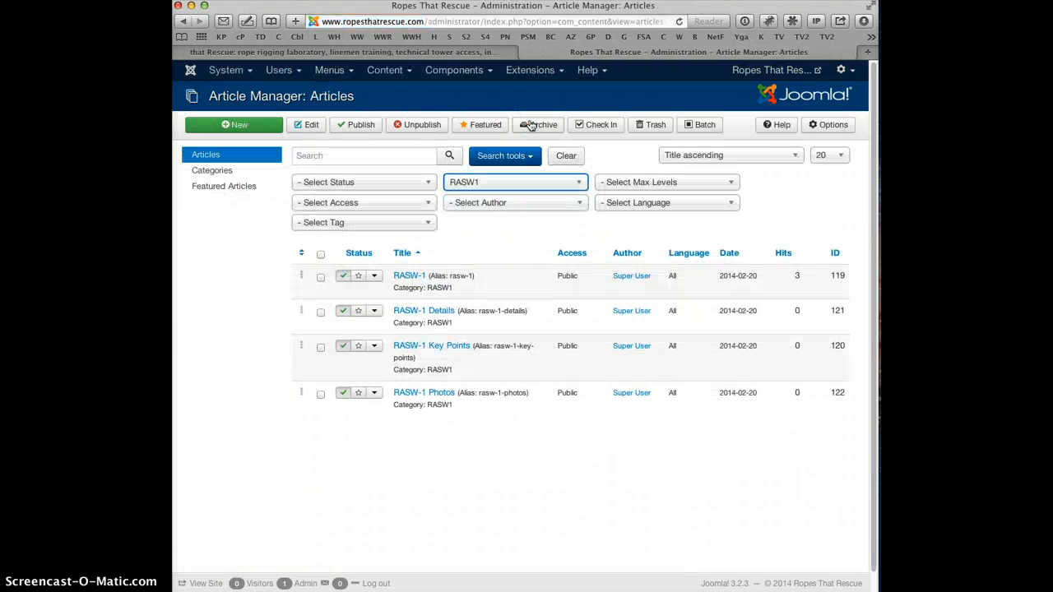
Search the articles for the staff member's first name with the RASW1 category filter still applied.
{"action": "left_click", "coordinate": [530, 188]}
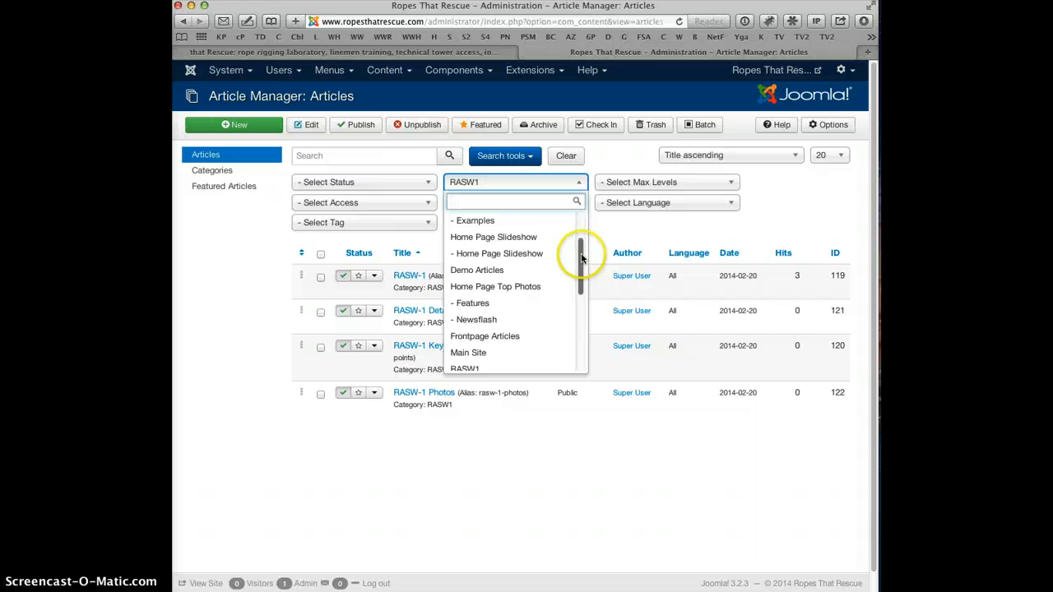
{"action": "left_click", "coordinate": [352, 157]}
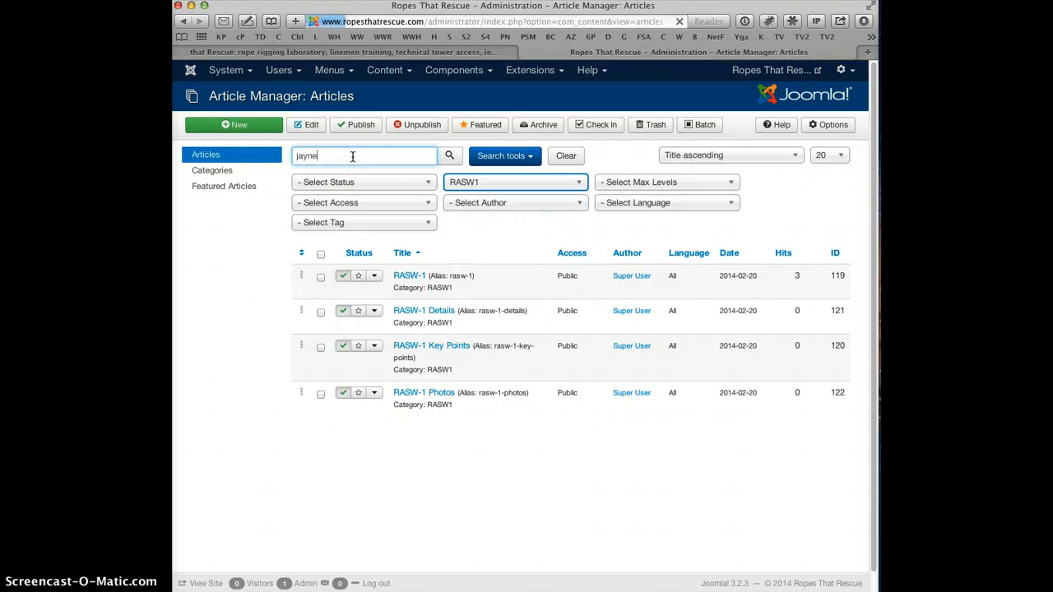
{"action": "type", "text": "jayne"}
{"action": "key", "text": "Return"}
Reset the category filter to Select Category so the first-name search covers all articles.
{"action": "left_click", "coordinate": [343, 162]}
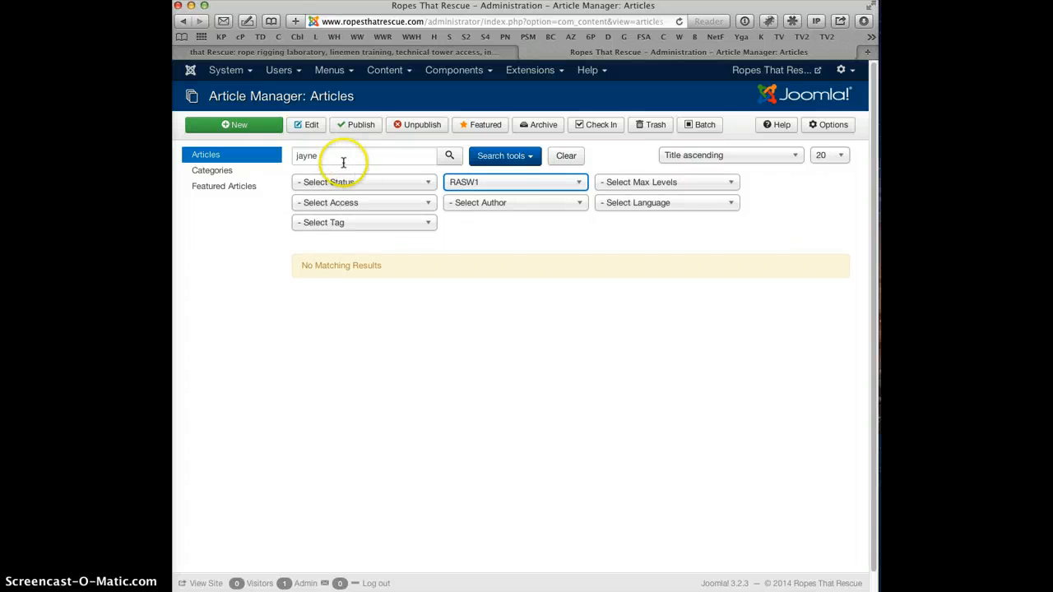
{"action": "left_click", "coordinate": [531, 185]}
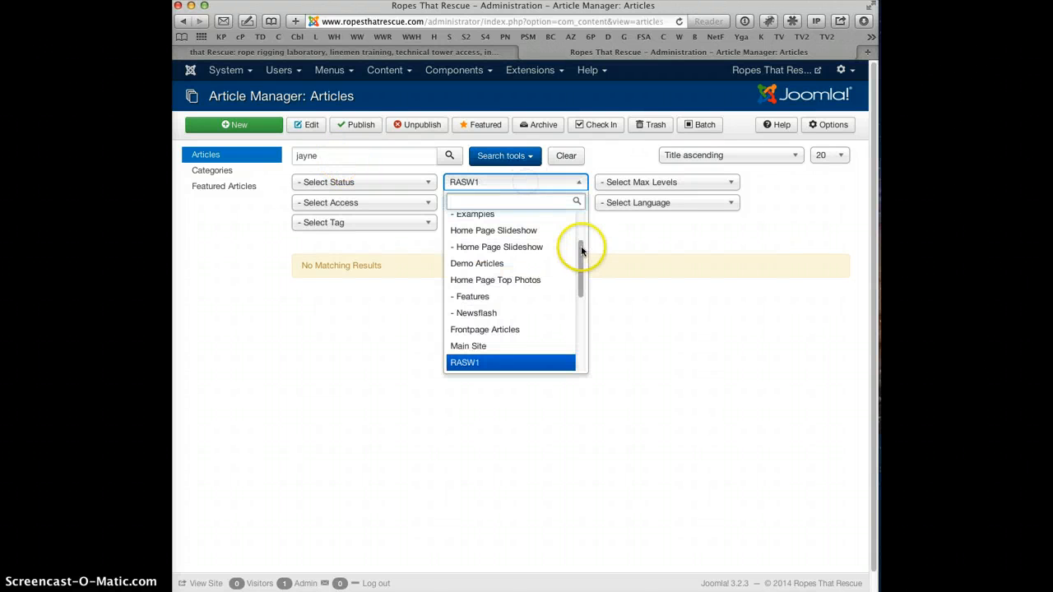
{"action": "left_click_drag", "start_coordinate": [587, 238], "coordinate": [579, 220]}
{"action": "left_click", "coordinate": [488, 221]}
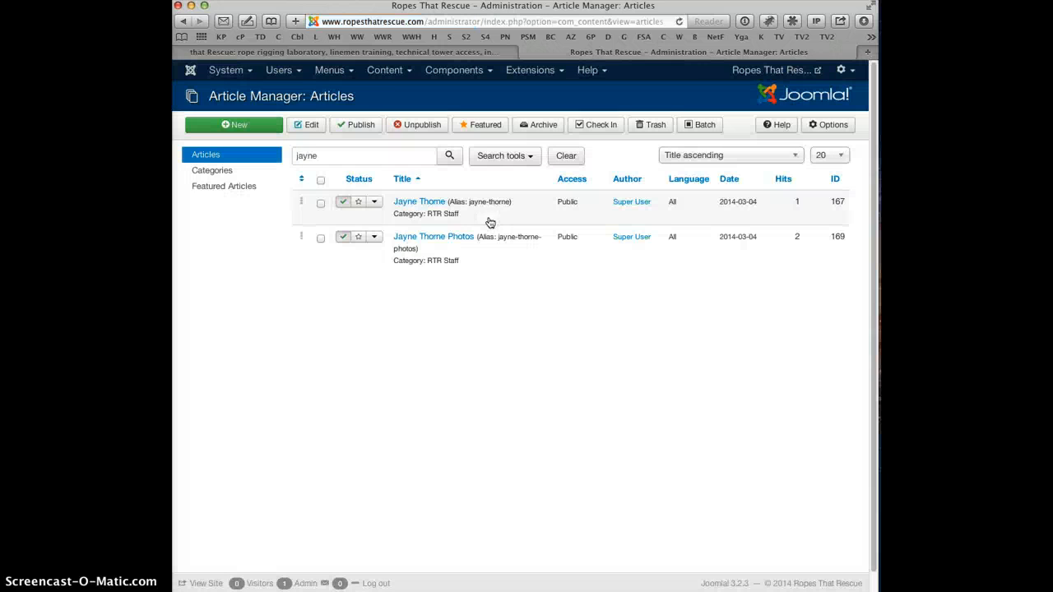
Open the staff member's main biography article in the RTR Staff category, not the Photos one.
{"action": "left_click", "coordinate": [345, 162]}
{"action": "left_click", "coordinate": [346, 157]}
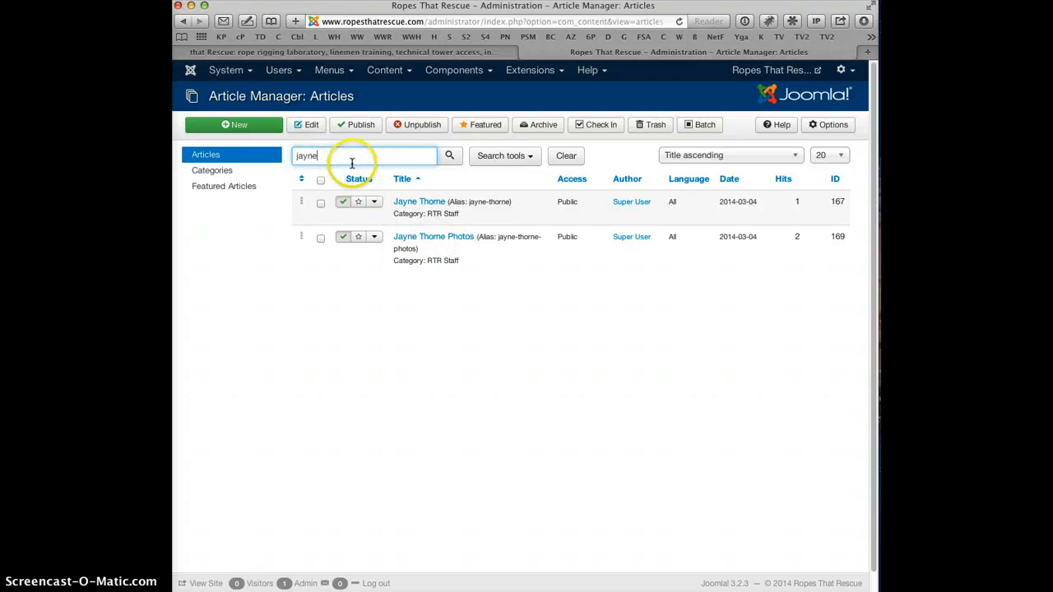
{"action": "left_click", "coordinate": [436, 203]}
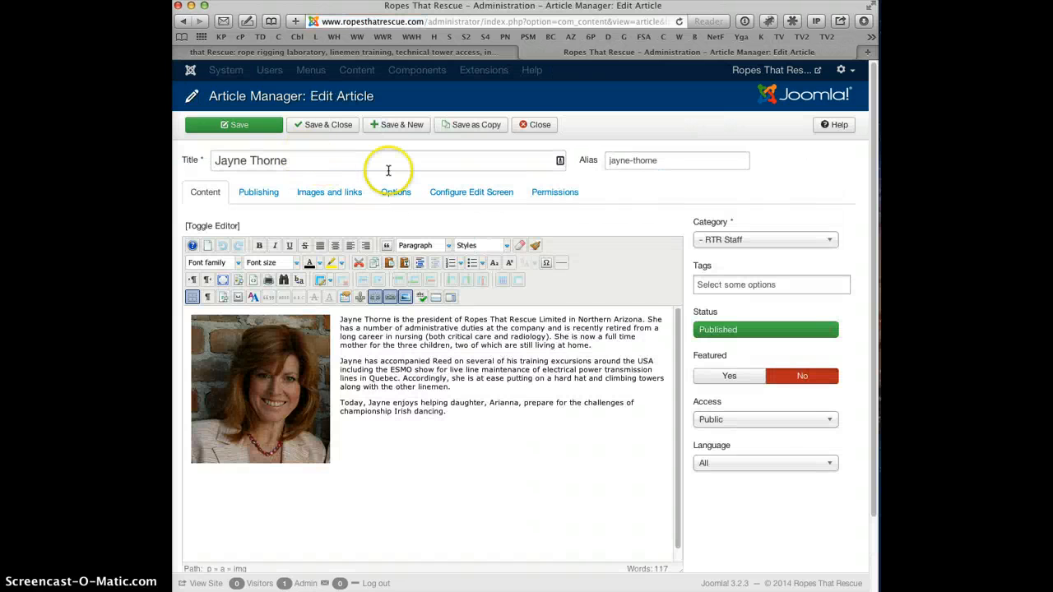
Close the biography article, then view the staff member's Photos article and close it without editing.
{"action": "left_click", "coordinate": [532, 129]}
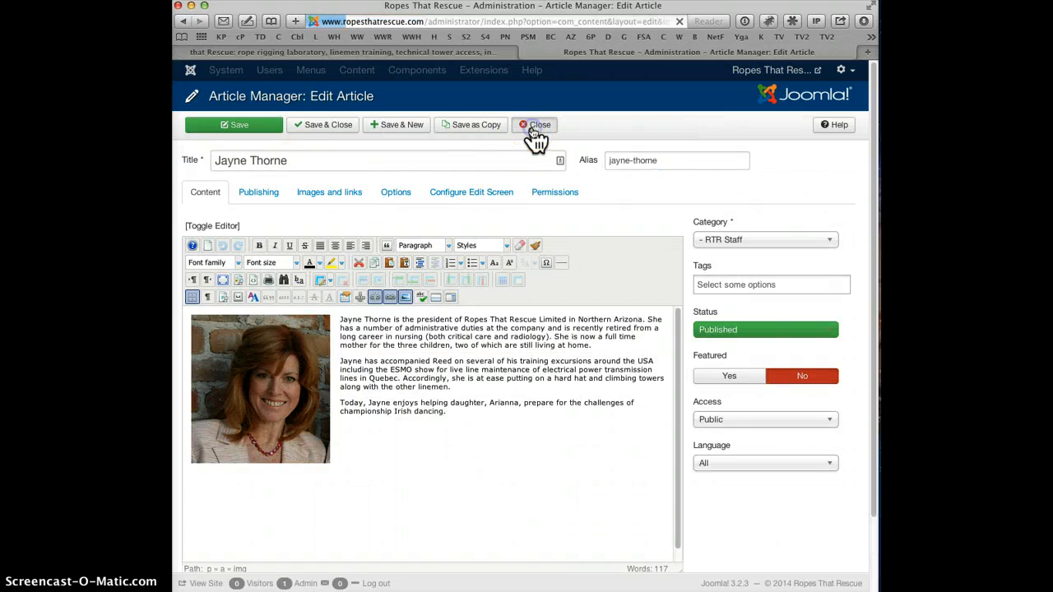
{"action": "left_click", "coordinate": [421, 239]}
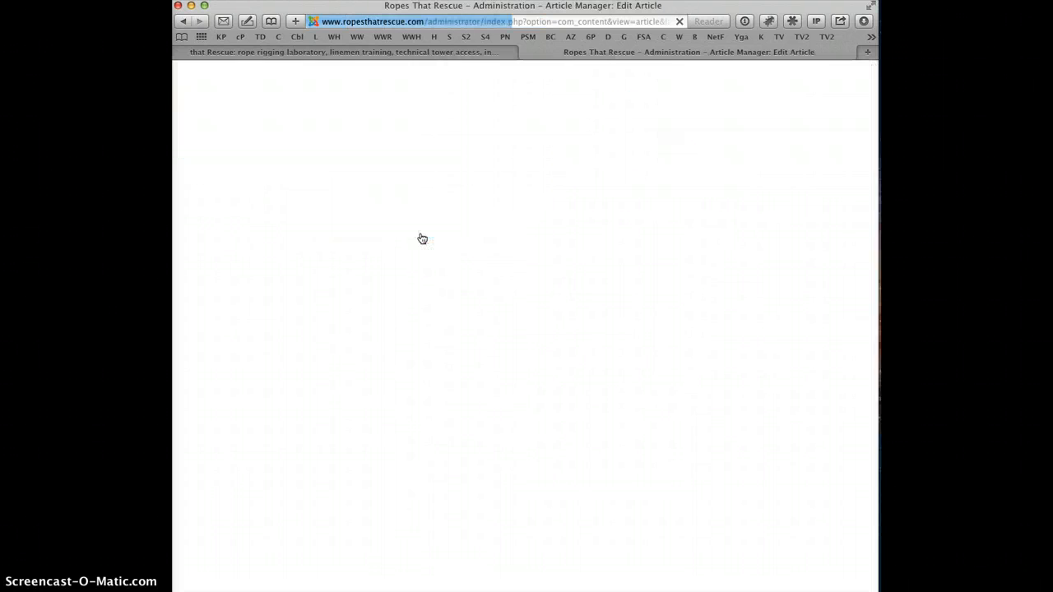
{"action": "left_click_drag", "start_coordinate": [677, 325], "coordinate": [657, 386]}
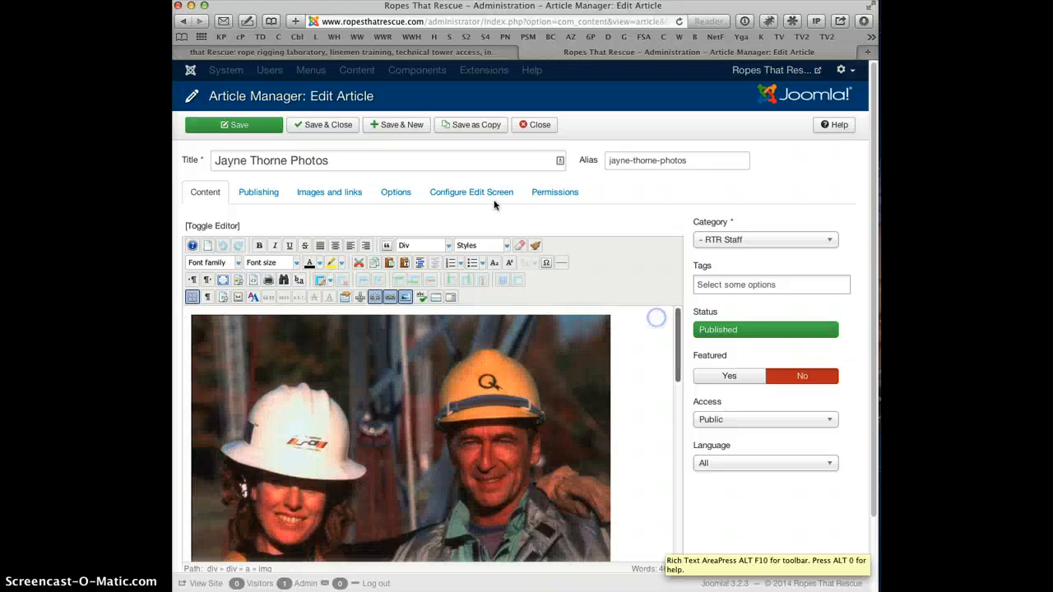
{"action": "left_click", "coordinate": [532, 125]}
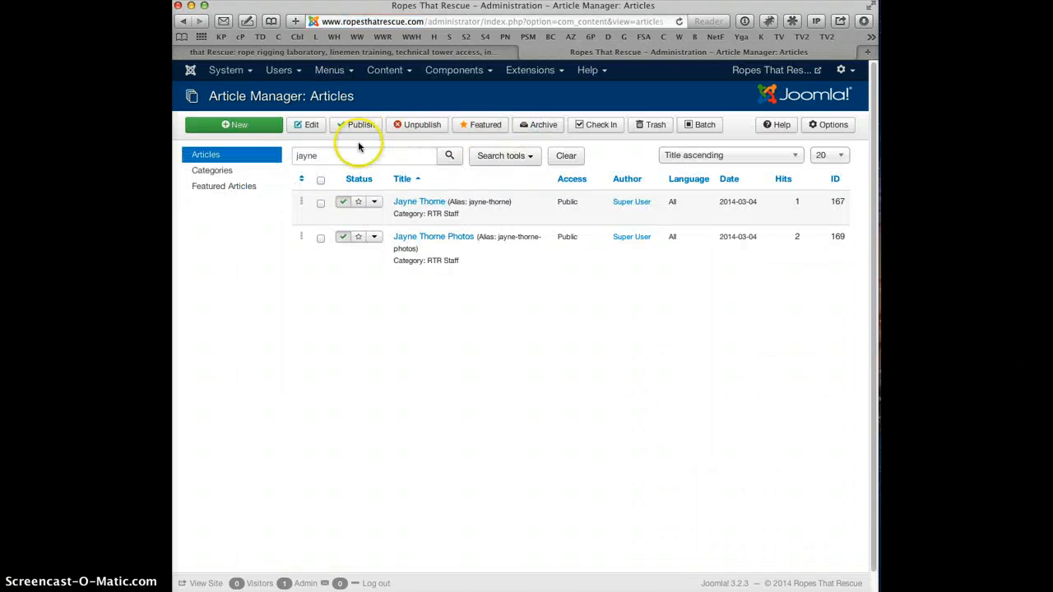
Clear the name from the article search and open the Unite Showbiz component's Sliders list.
{"action": "left_click_drag", "start_coordinate": [345, 153], "coordinate": [310, 134]}
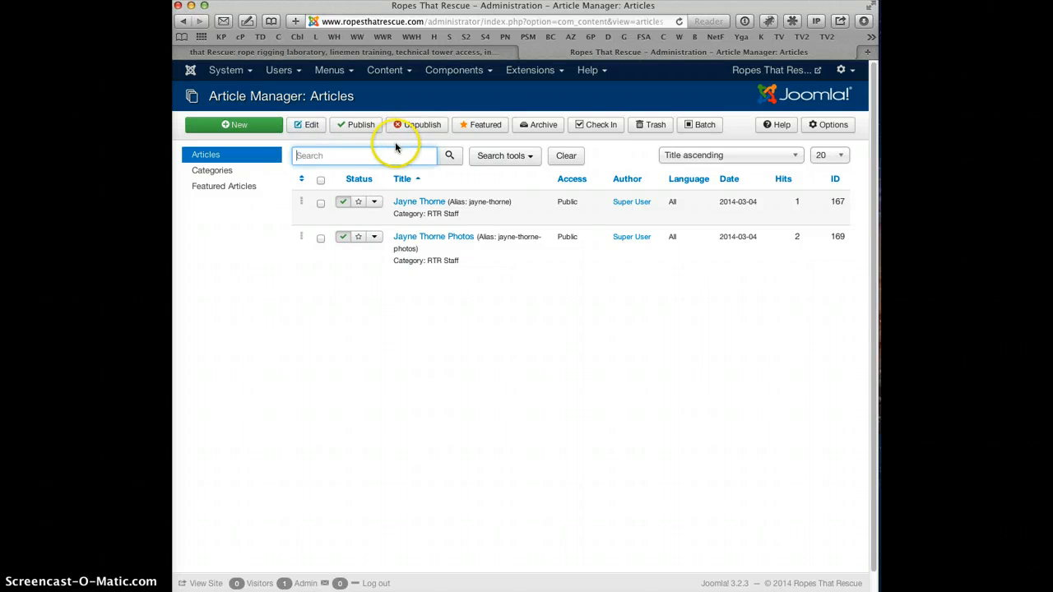
{"action": "left_click", "coordinate": [510, 288]}
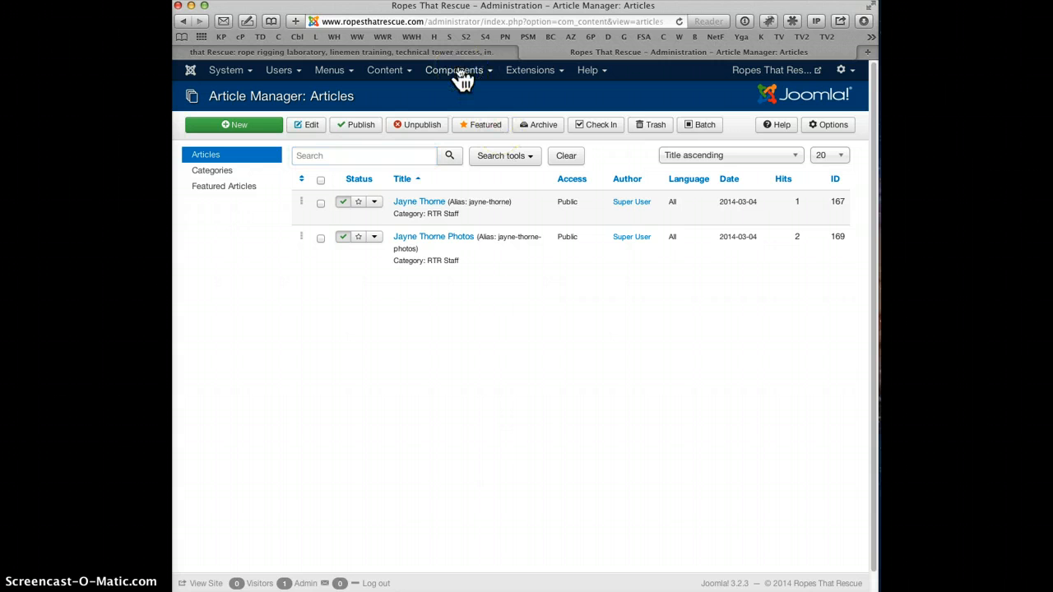
{"action": "left_click", "coordinate": [390, 75]}
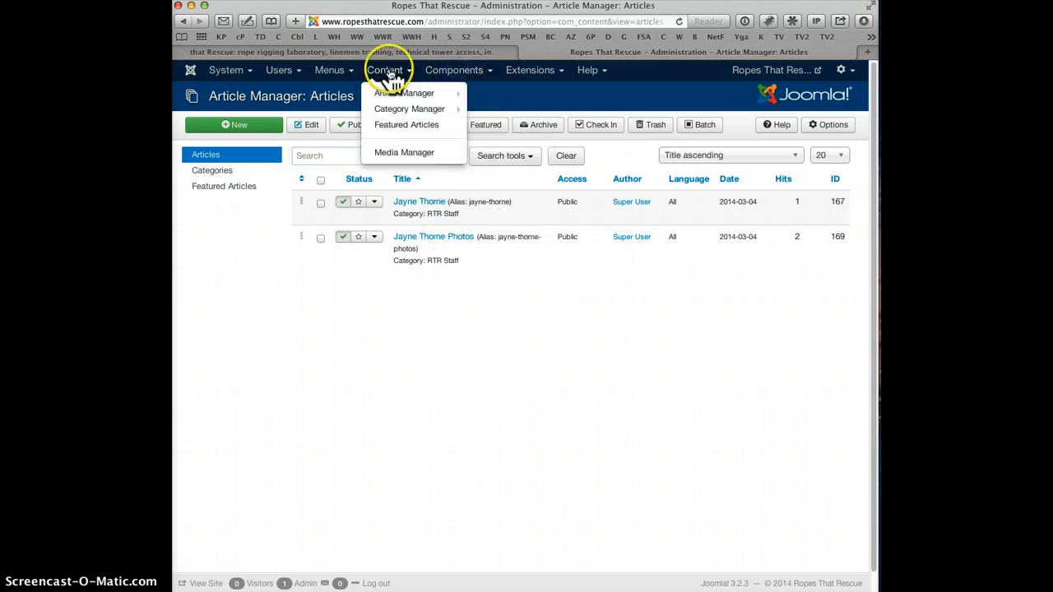
{"action": "left_click", "coordinate": [454, 74]}
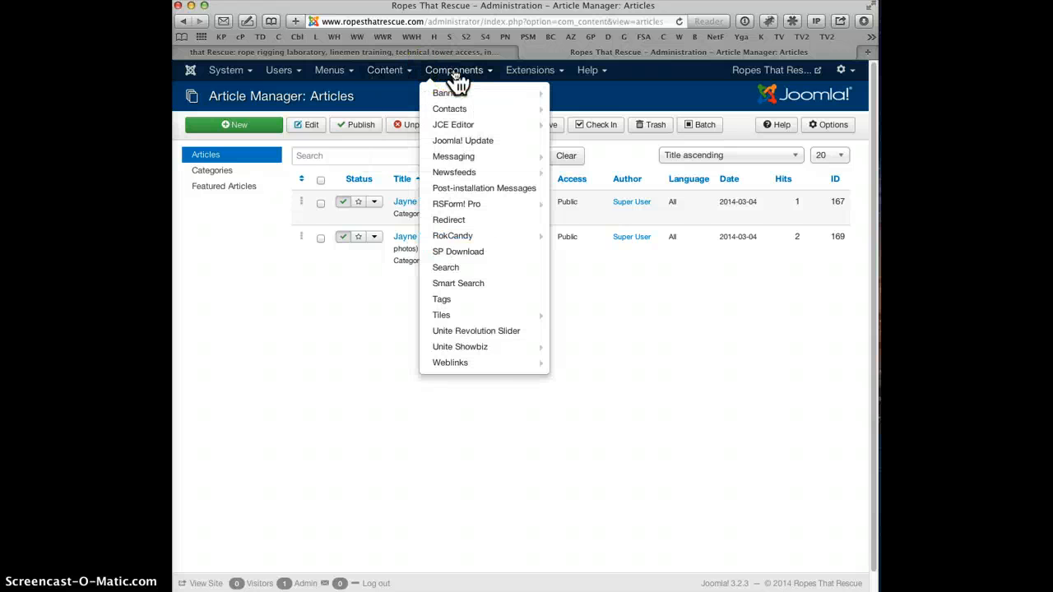
{"action": "left_click", "coordinate": [484, 349]}
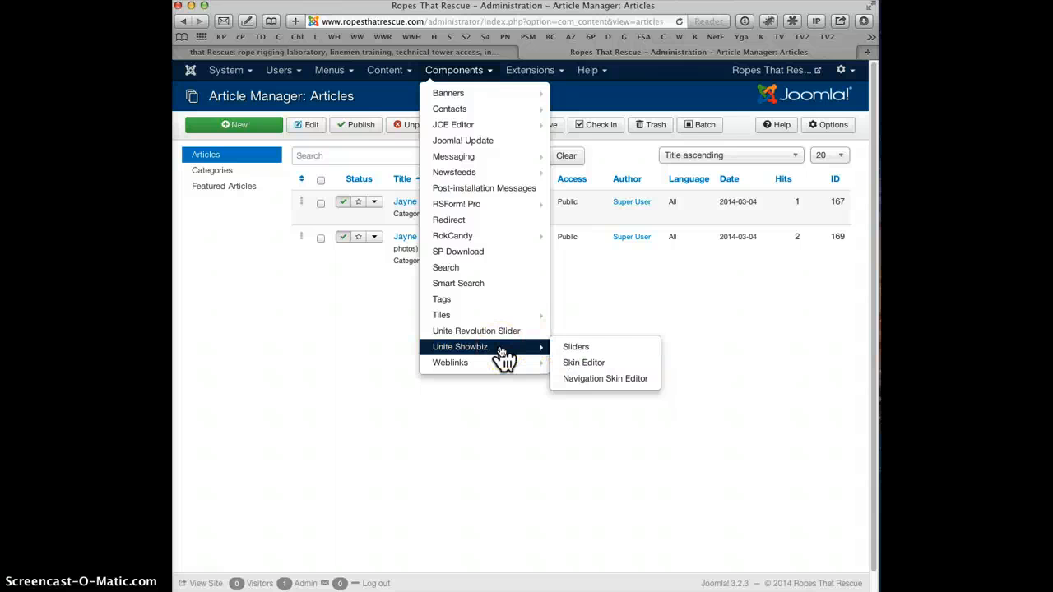
{"action": "left_click", "coordinate": [593, 346]}
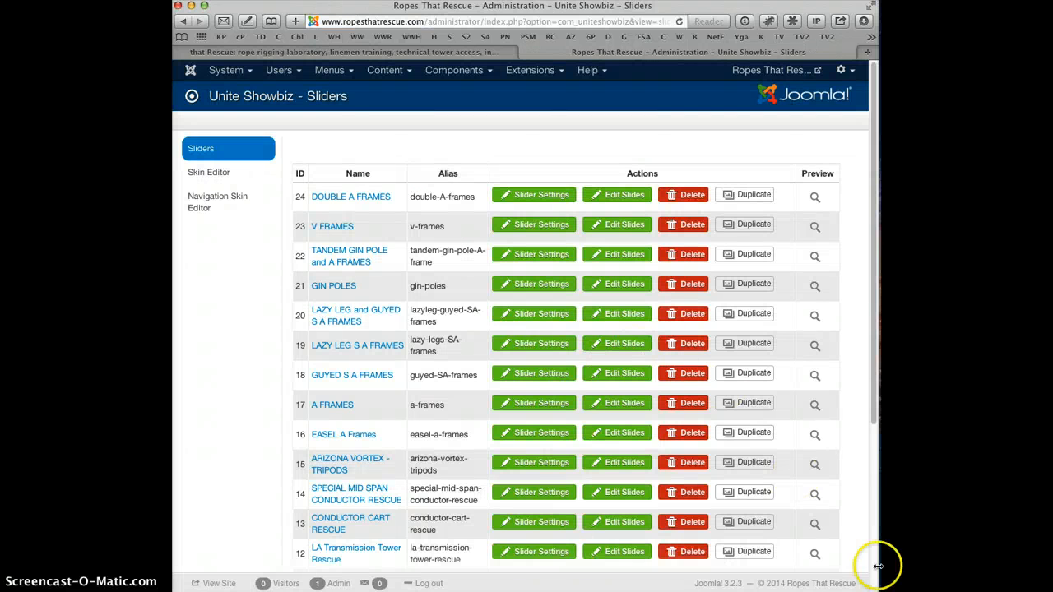
{"action": "left_click", "coordinate": [453, 70]}
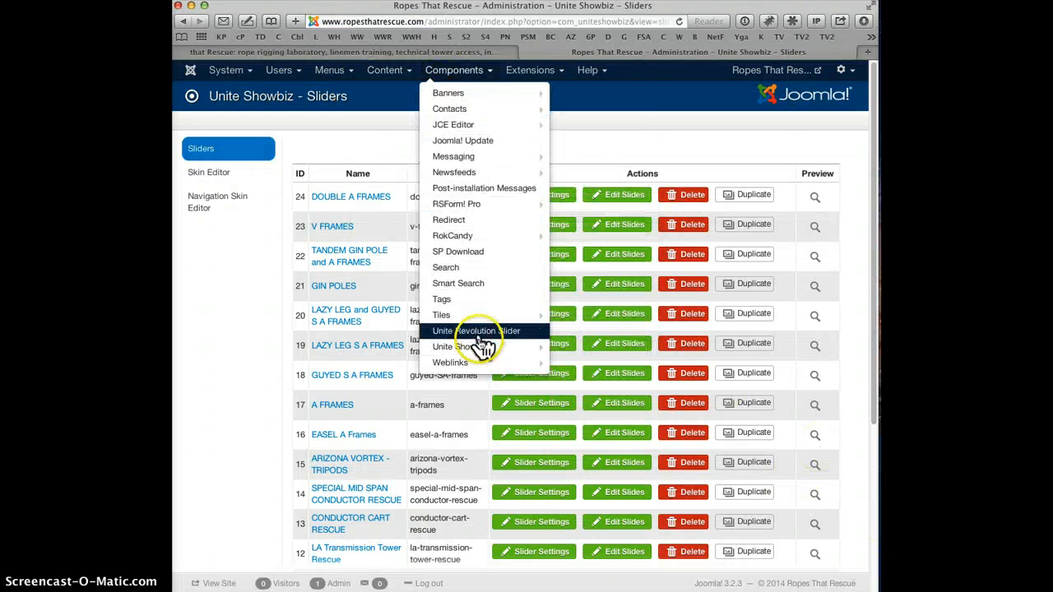
{"action": "mouse_move", "coordinate": [482, 353]}
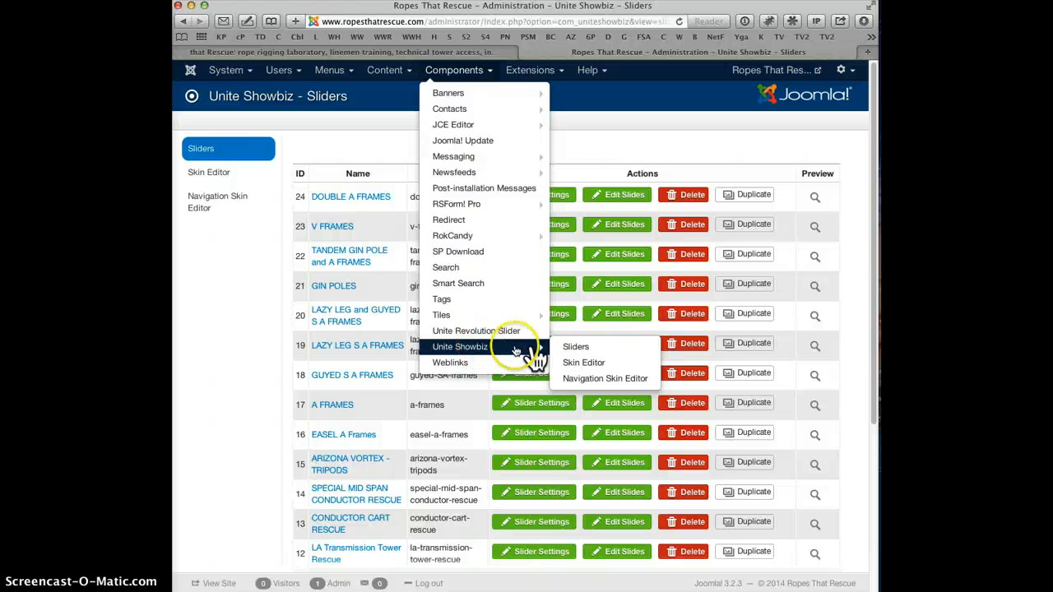
{"action": "left_click", "coordinate": [589, 352]}
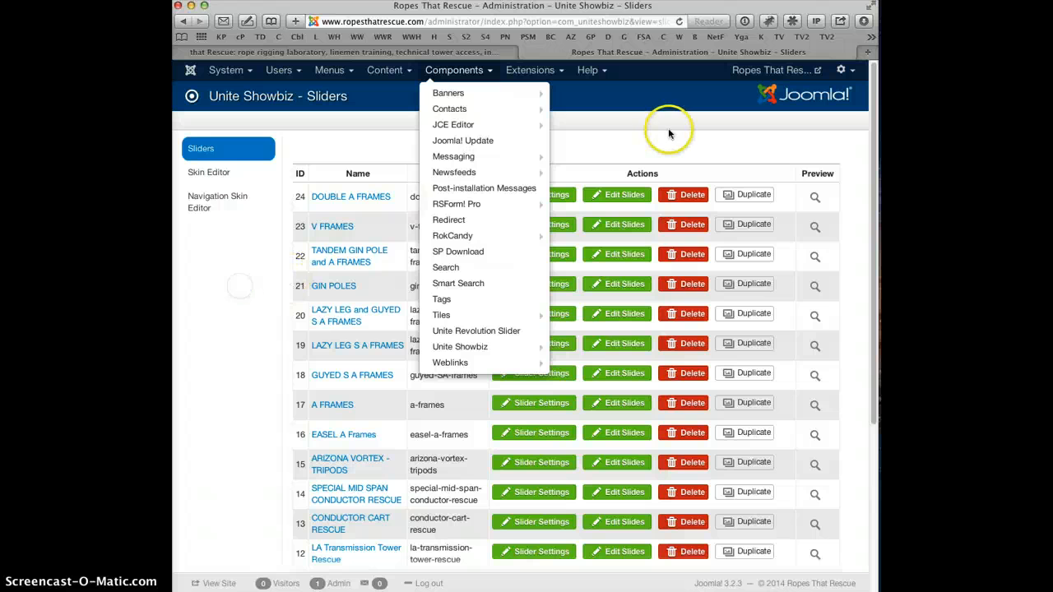
{"action": "mouse_move", "coordinate": [873, 151]}
{"action": "left_mouse_down"}
{"action": "mouse_move", "coordinate": [867, 209]}
{"action": "mouse_move", "coordinate": [862, 153]}
{"action": "left_mouse_up"}
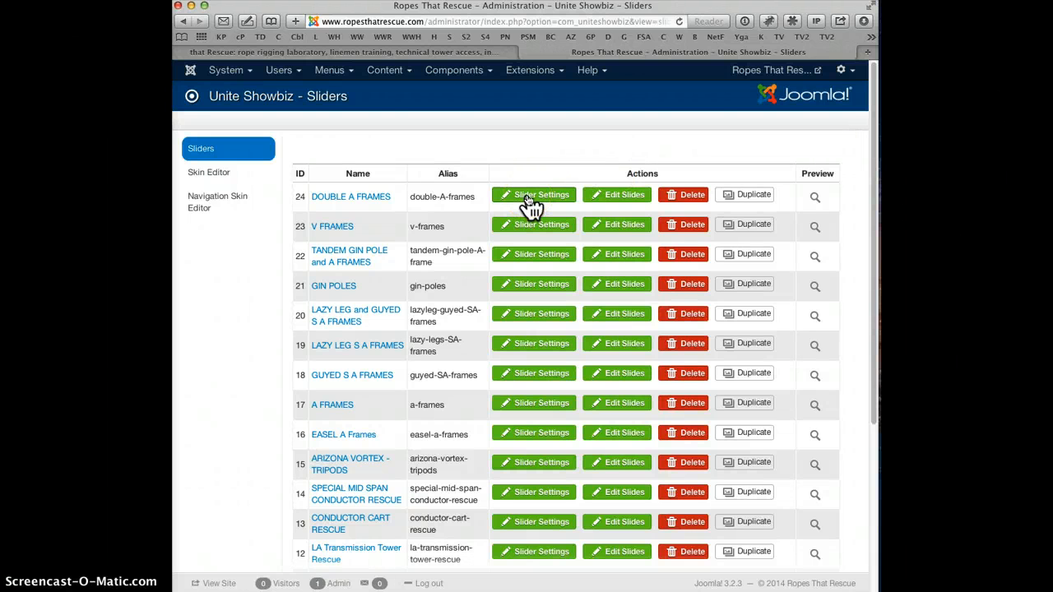
Open the DOUBLE A FRAMES slider's slides and examine the Double A Frame slide's image and text, returning to the slides list without editing.
{"action": "left_click", "coordinate": [618, 196]}
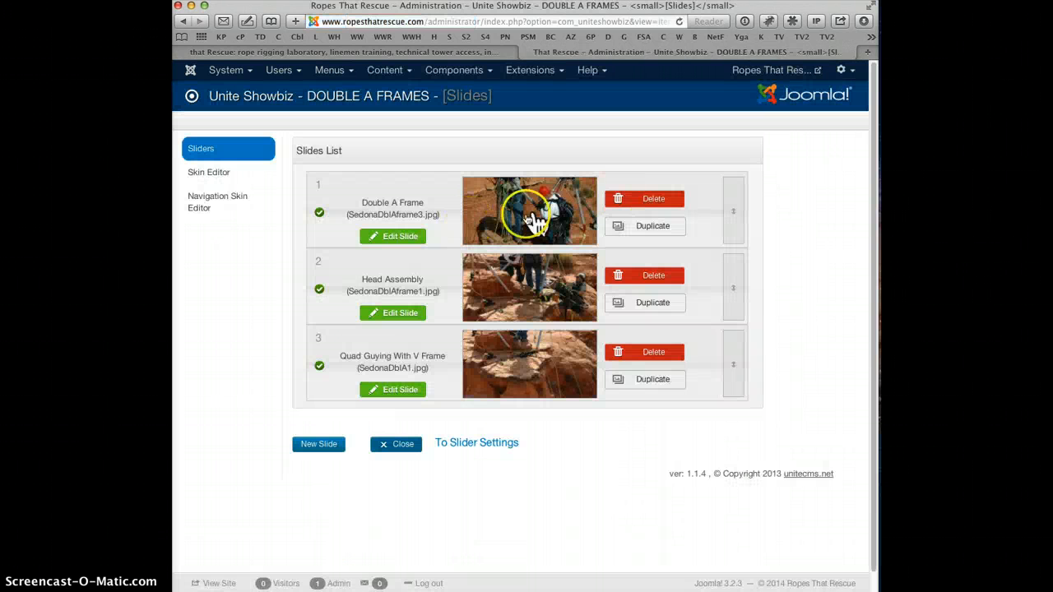
{"action": "left_click", "coordinate": [398, 238]}
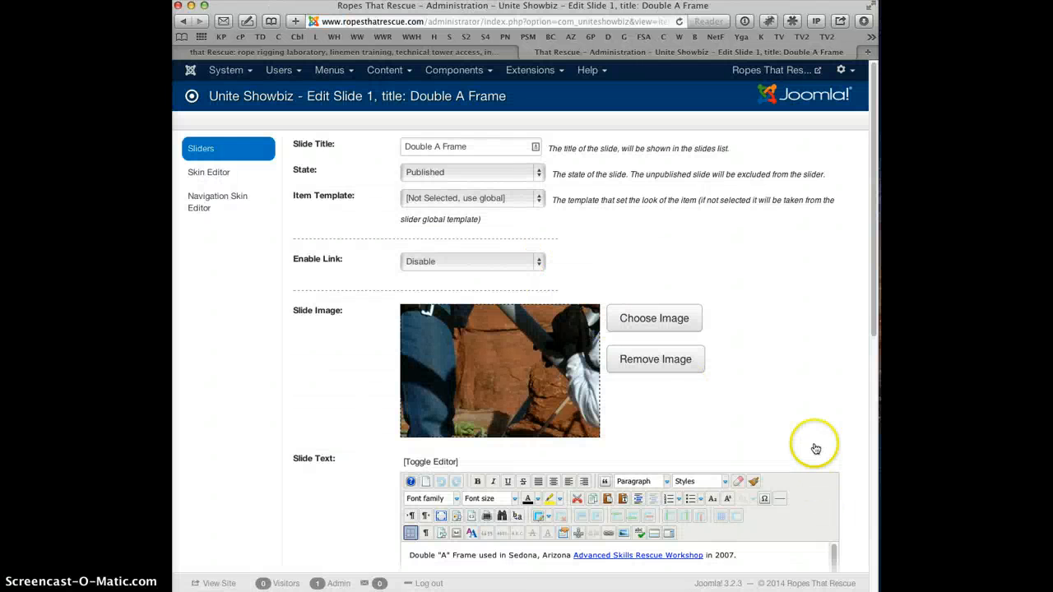
{"action": "left_click_drag", "start_coordinate": [873, 234], "coordinate": [876, 298]}
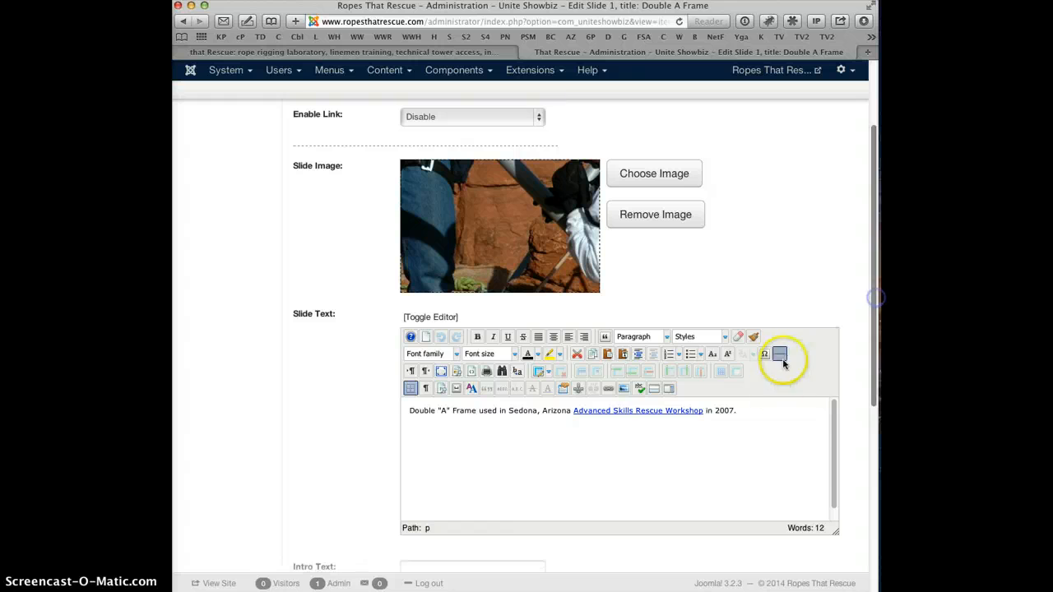
{"action": "triple_click", "coordinate": [747, 410]}
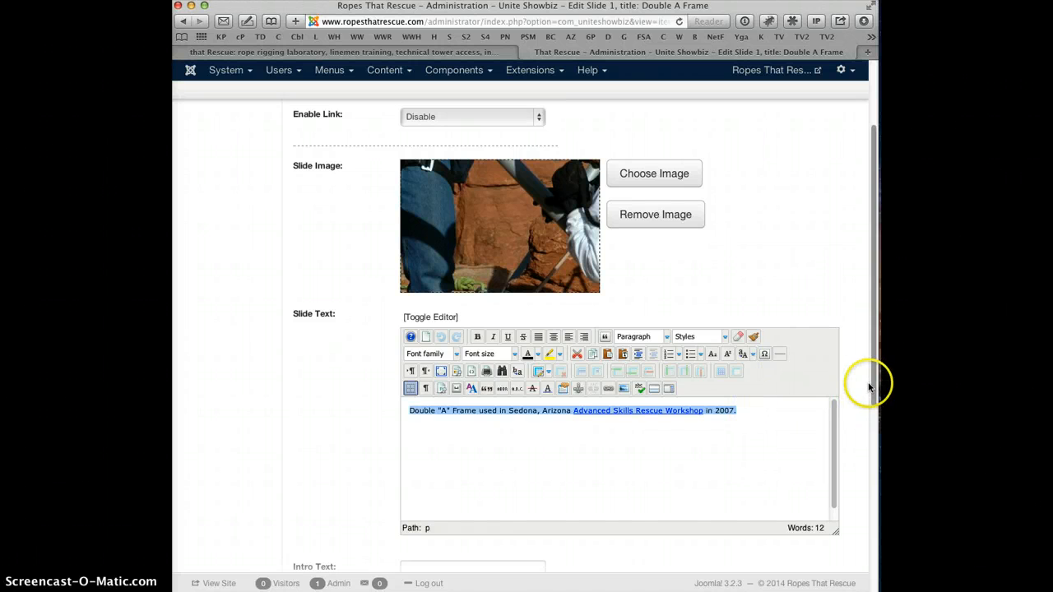
{"action": "left_click_drag", "start_coordinate": [869, 386], "coordinate": [876, 306]}
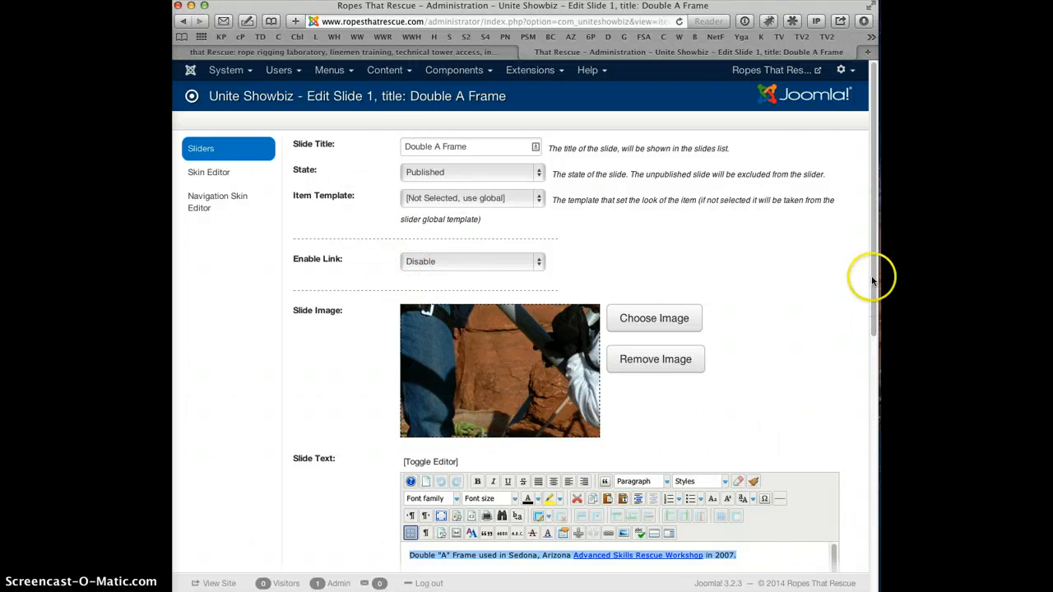
{"action": "scroll", "coordinate": [855, 345], "scroll_direction": "down", "scroll_amount": 7}
{"action": "scroll", "coordinate": [846, 328], "scroll_direction": "up", "scroll_amount": 5}
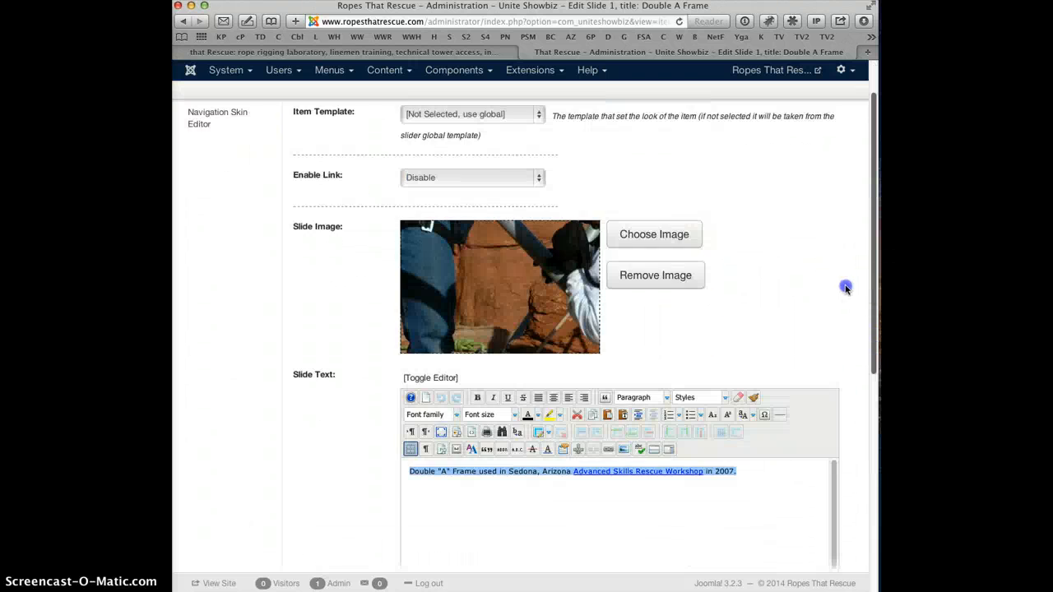
{"action": "scroll", "coordinate": [845, 287], "scroll_direction": "up", "scroll_amount": 3}
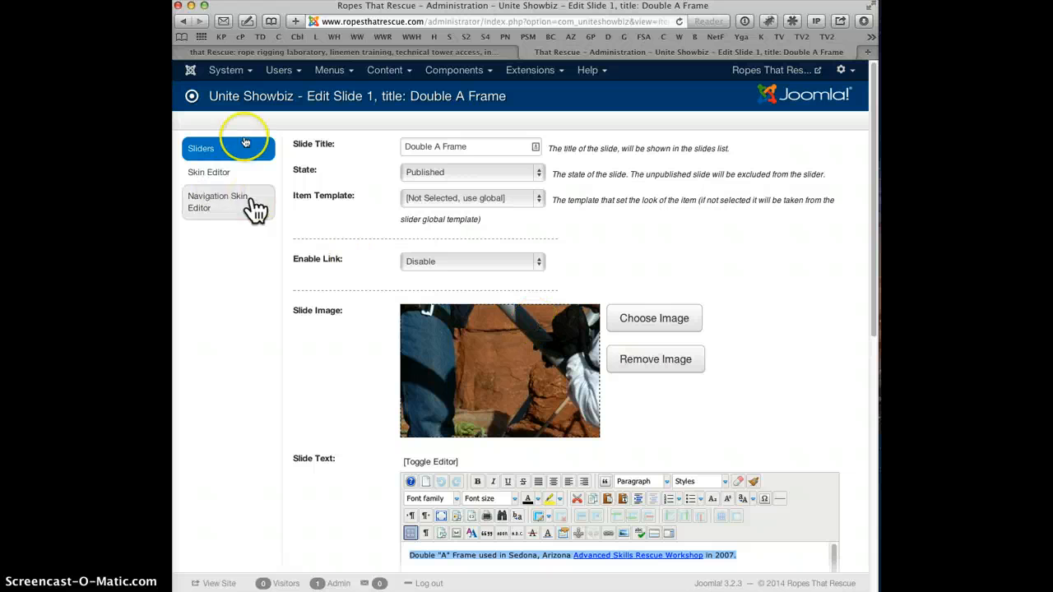
{"action": "left_click", "coordinate": [186, 22]}
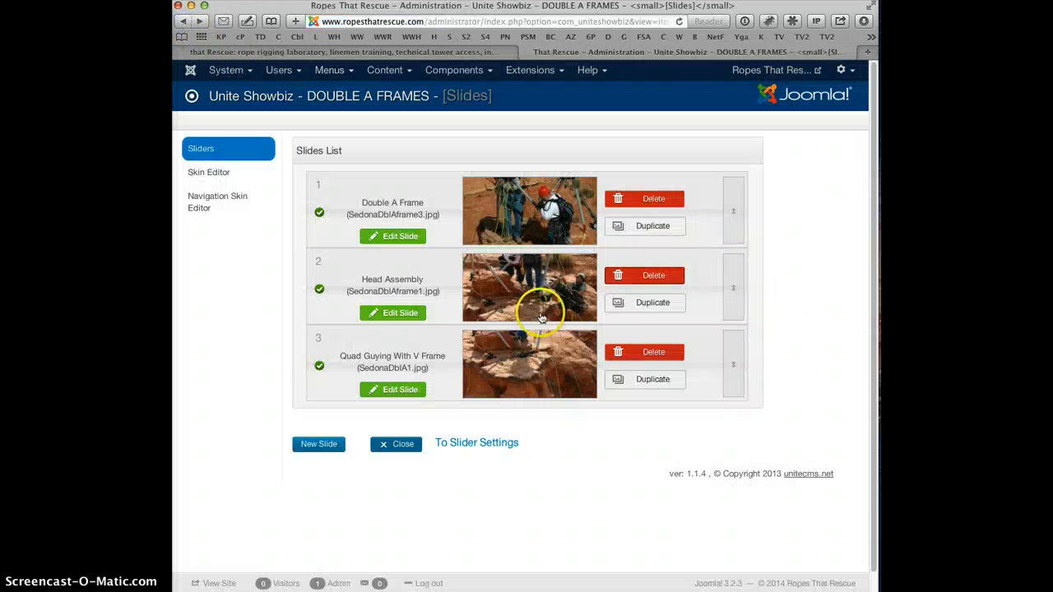
Examine the Head Assembly slide's image and slide text, and return to the slides list without editing.
{"action": "left_click", "coordinate": [401, 314]}
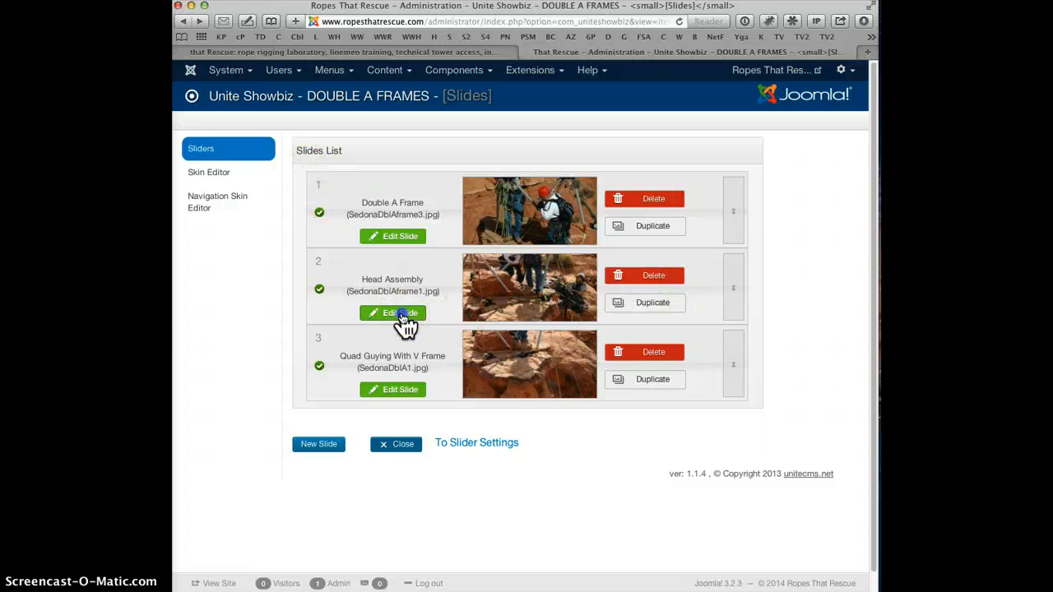
{"action": "left_click_drag", "start_coordinate": [869, 223], "coordinate": [868, 381]}
{"action": "left_click_drag", "start_coordinate": [623, 343], "coordinate": [473, 335]}
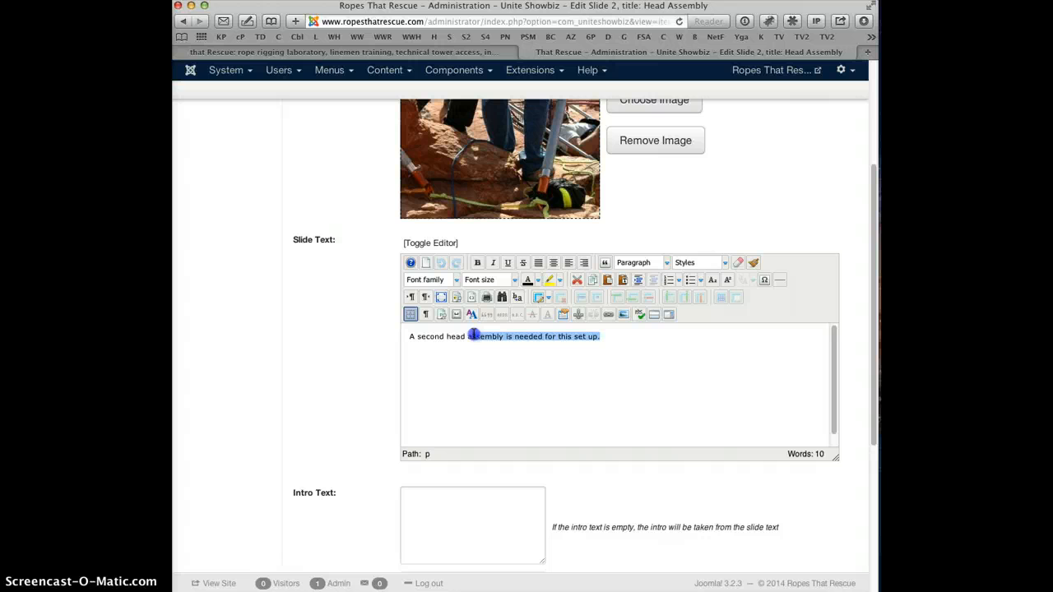
{"action": "left_click", "coordinate": [529, 333]}
{"action": "left_click", "coordinate": [875, 179]}
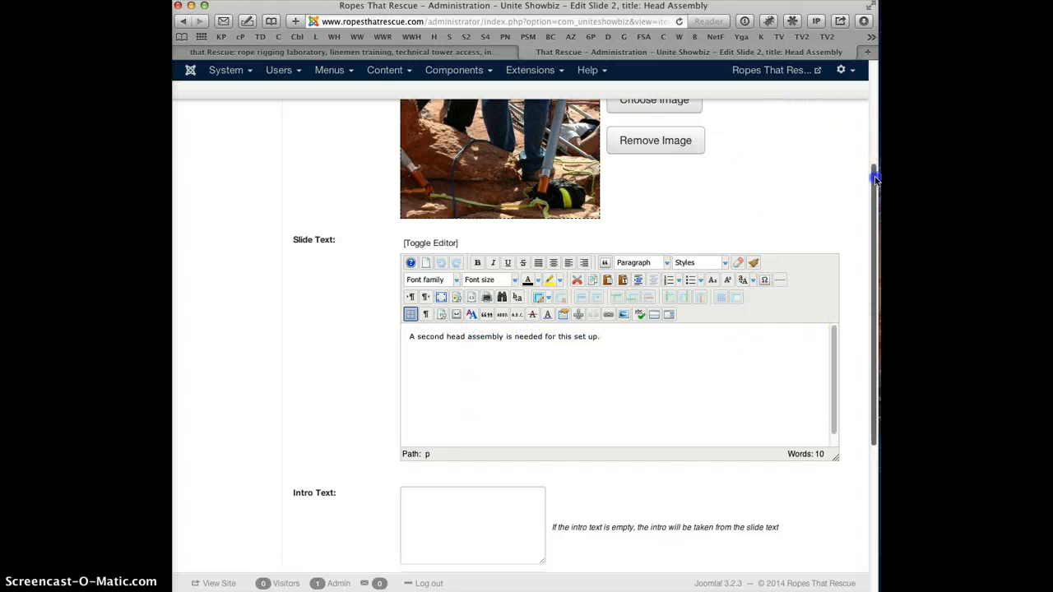
{"action": "left_click_drag", "start_coordinate": [875, 180], "coordinate": [865, 79]}
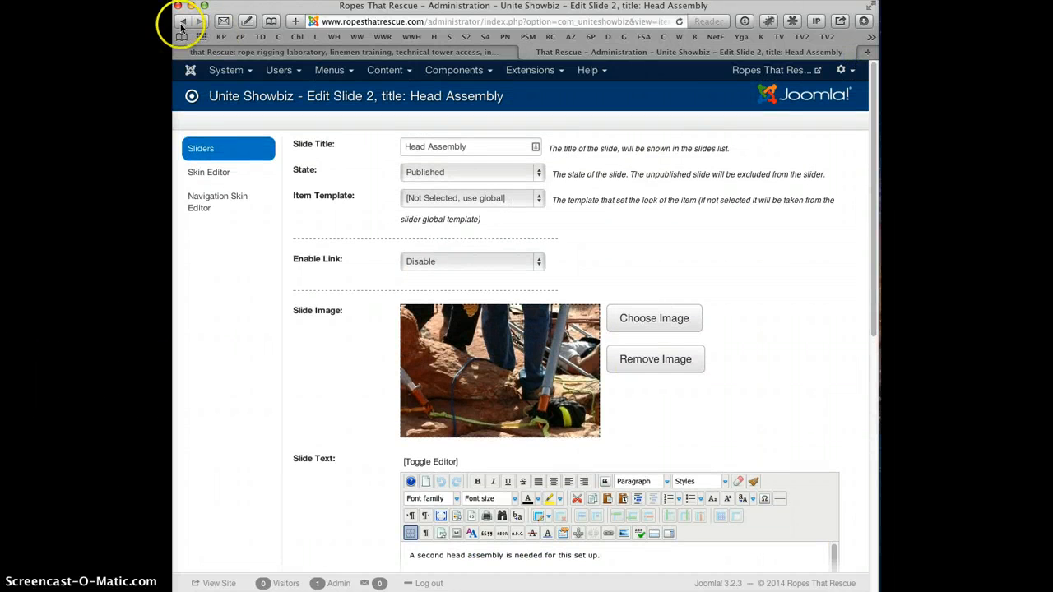
{"action": "left_click", "coordinate": [184, 23]}
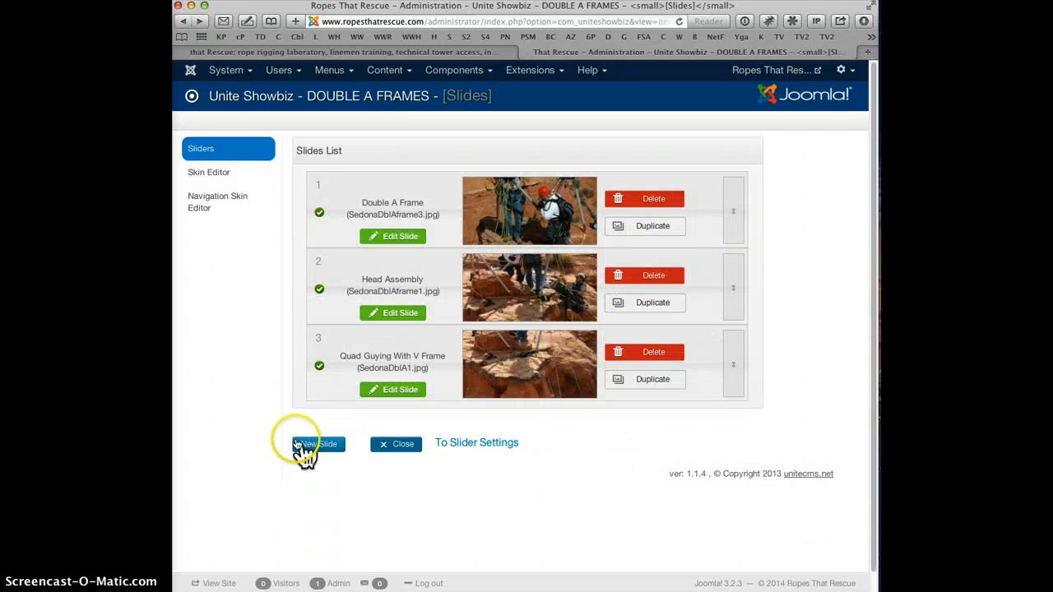
Add a new slide to the DOUBLE A FRAMES slider and view its image upload options, closing the chooser without picking a file.
{"action": "left_click", "coordinate": [317, 444]}
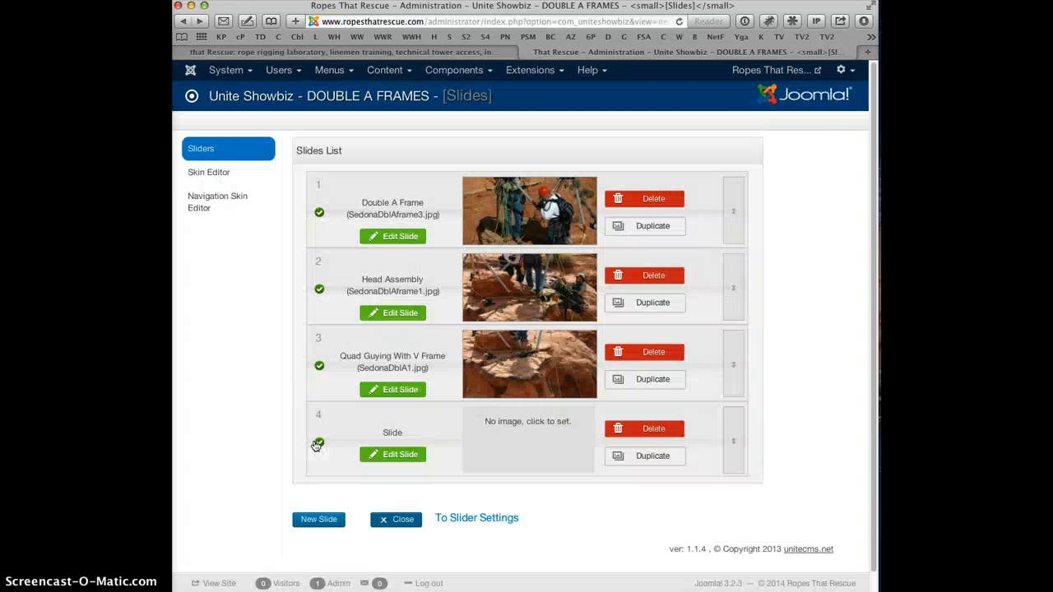
{"action": "left_click", "coordinate": [526, 442]}
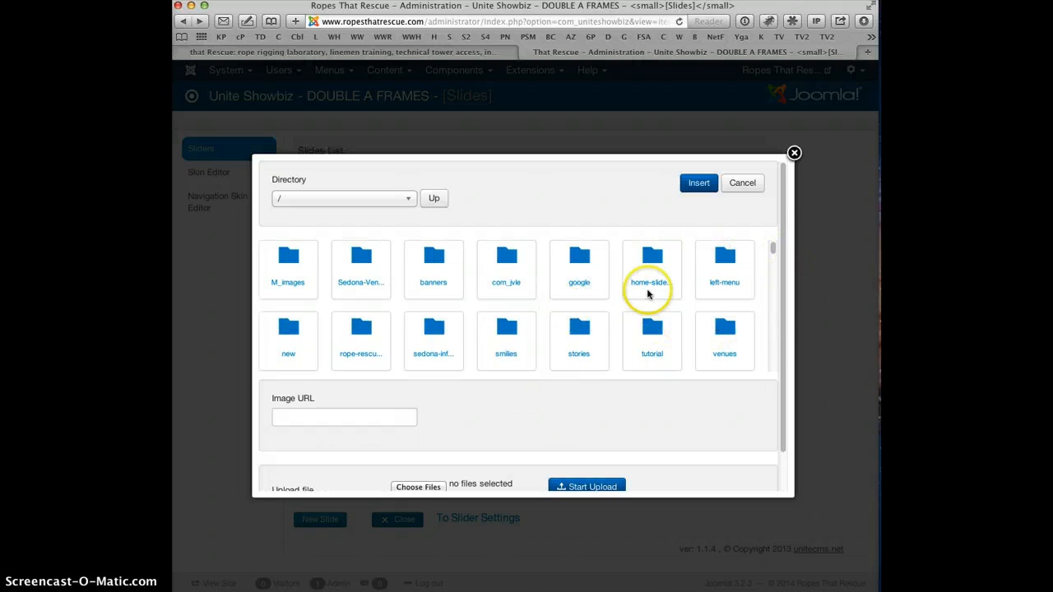
{"action": "left_click_drag", "start_coordinate": [786, 245], "coordinate": [787, 272]}
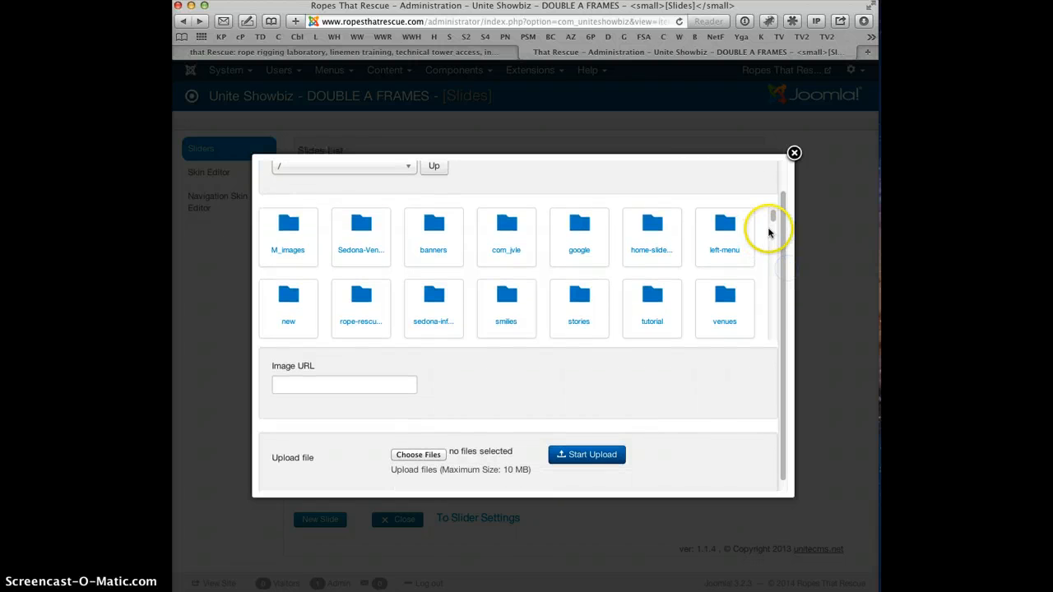
{"action": "left_click", "coordinate": [417, 457]}
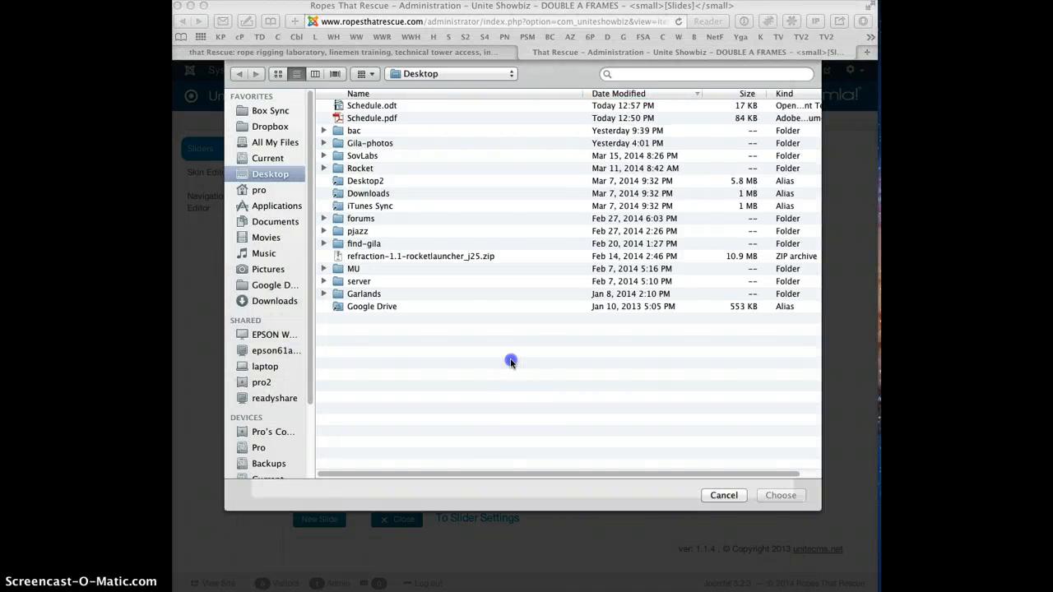
{"action": "left_click", "coordinate": [724, 493]}
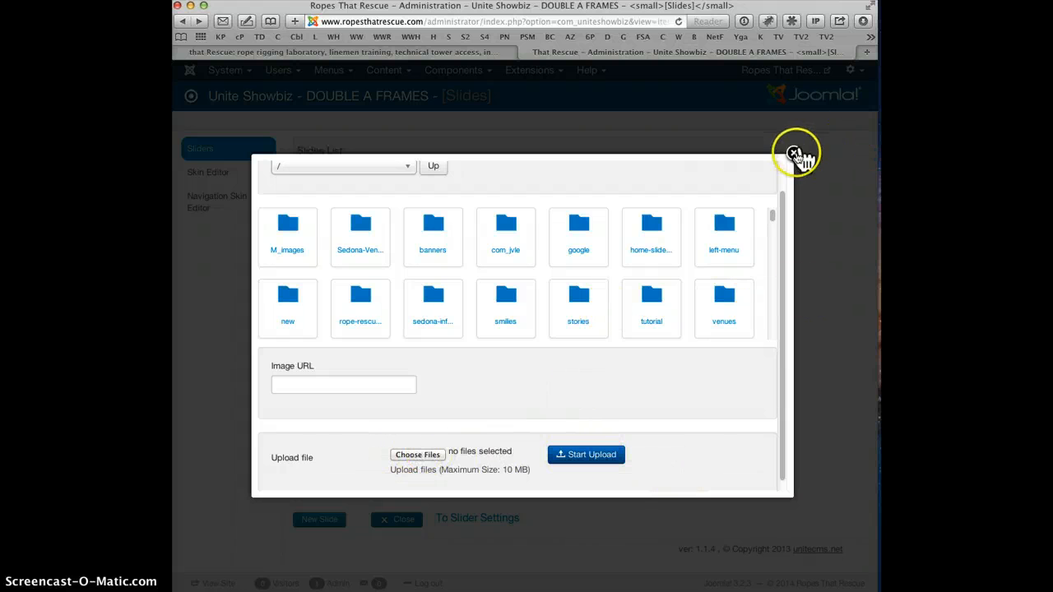
{"action": "left_click", "coordinate": [792, 153]}
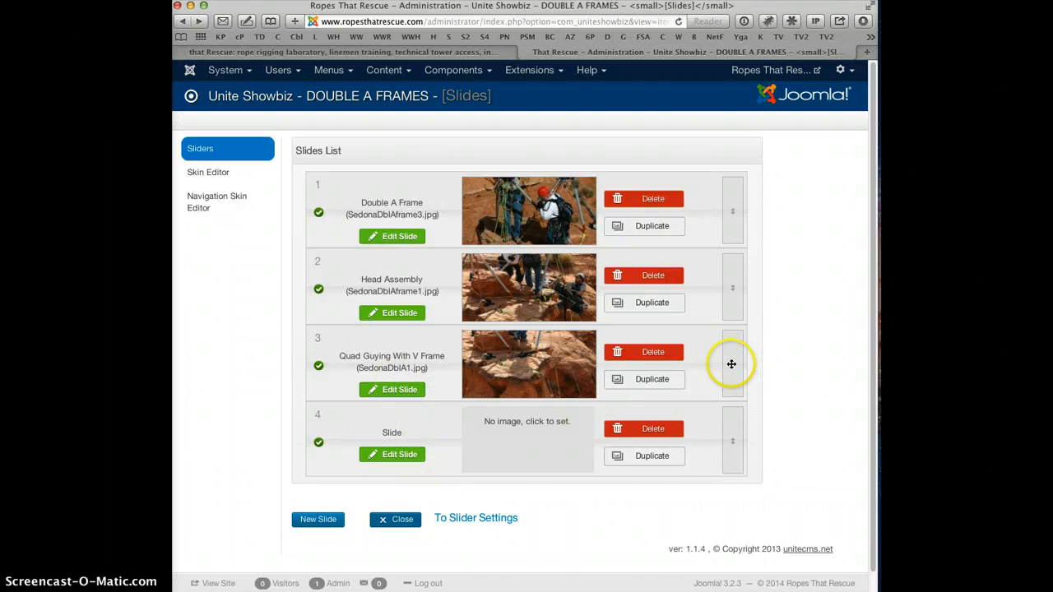
View the image chooser for the empty fourth slide without picking an image, and delete that slide from the DOUBLE A FRAMES slider.
{"action": "left_click_drag", "start_coordinate": [739, 313], "coordinate": [735, 369]}
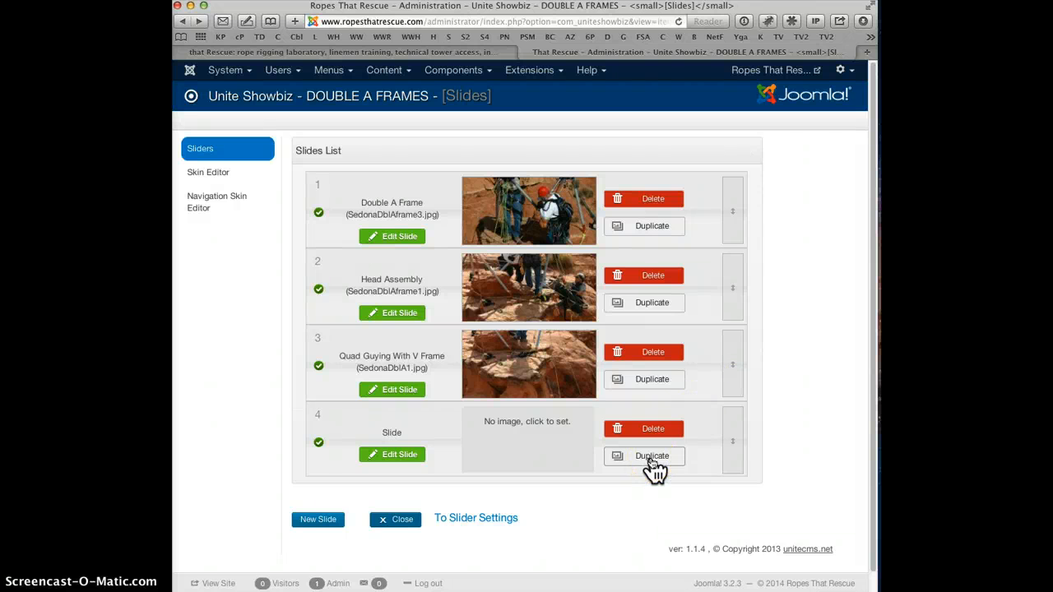
{"action": "left_click", "coordinate": [534, 444]}
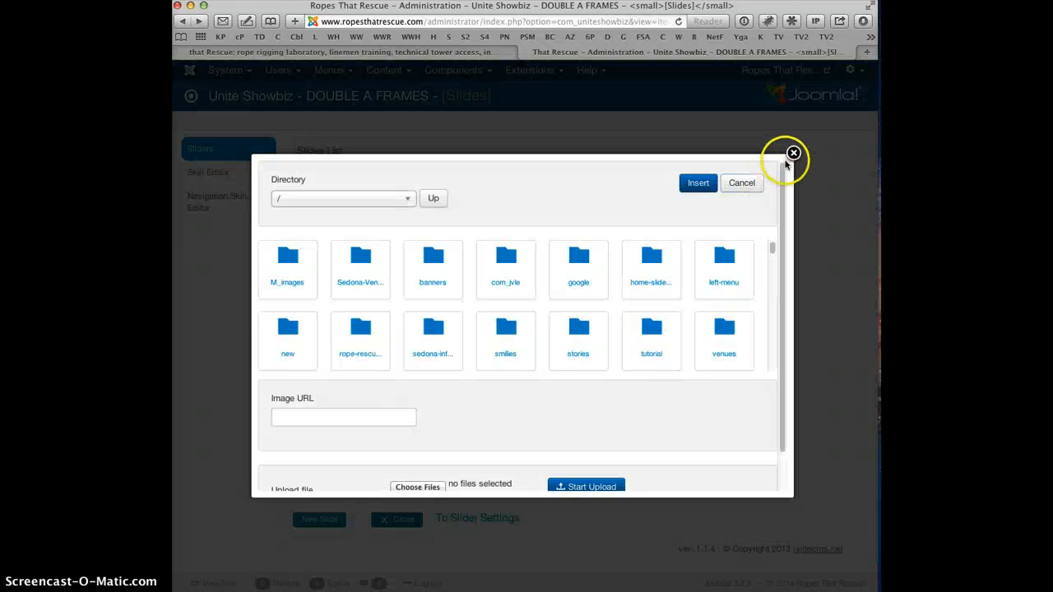
{"action": "left_click", "coordinate": [792, 153]}
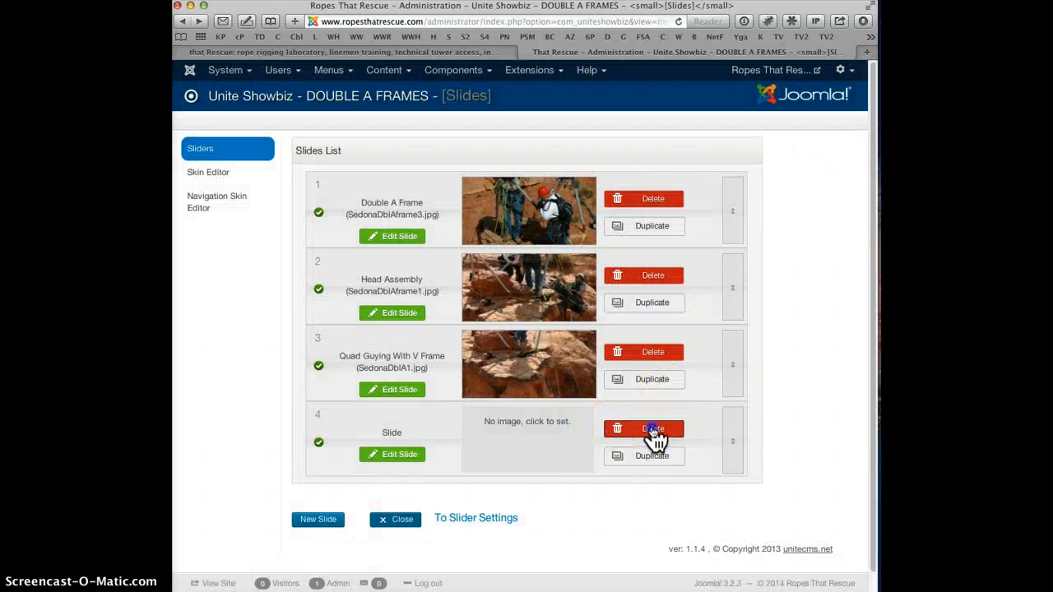
{"action": "left_click", "coordinate": [652, 429]}
{"action": "left_click", "coordinate": [843, 228]}
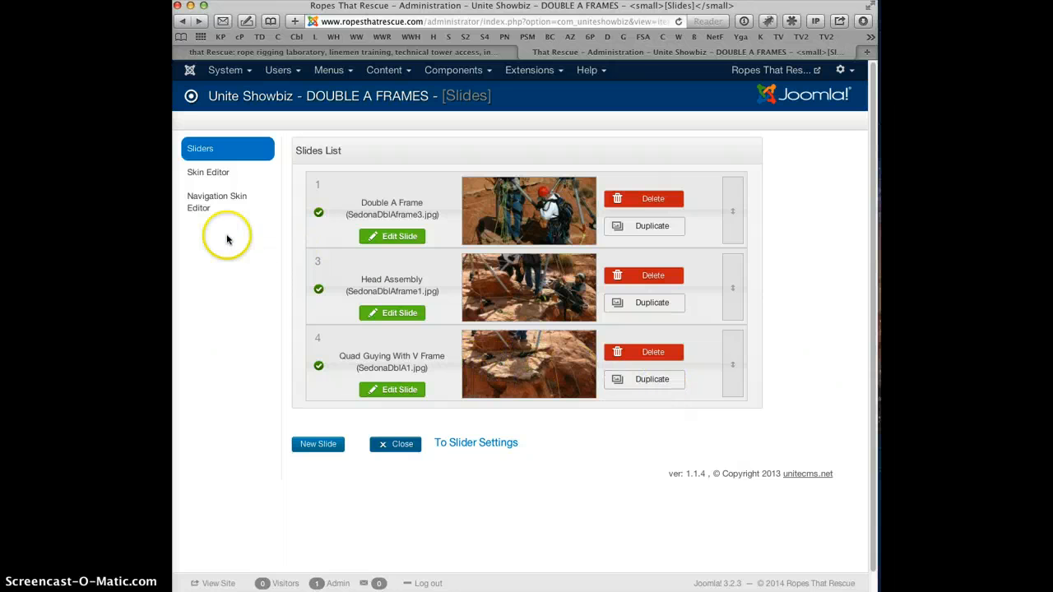
Return to the Unite Showbiz Sliders list and look through the existing sliders.
{"action": "left_click", "coordinate": [183, 20]}
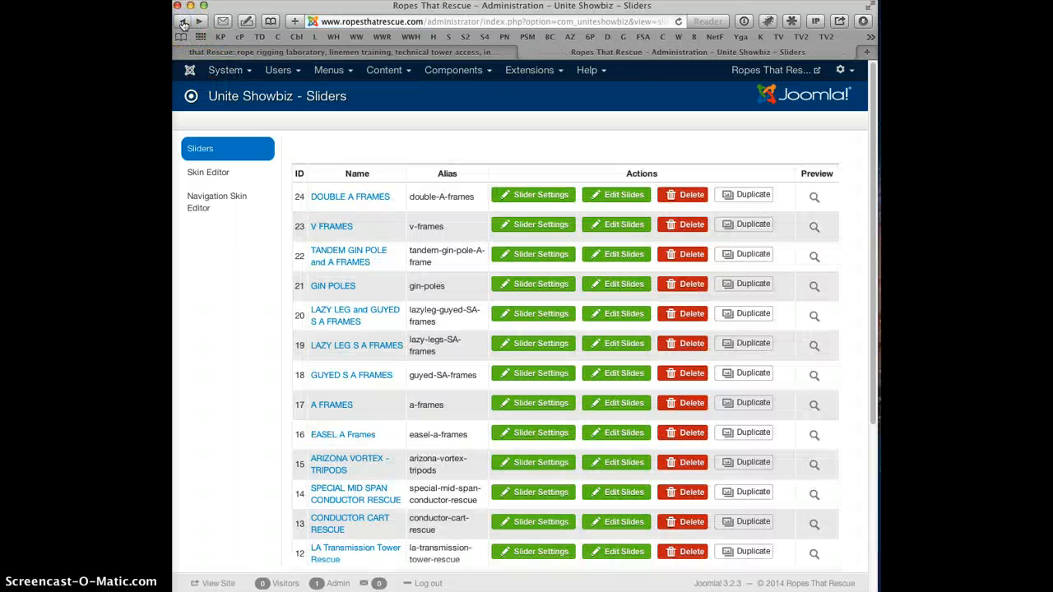
{"action": "left_click_drag", "start_coordinate": [871, 181], "coordinate": [869, 268]}
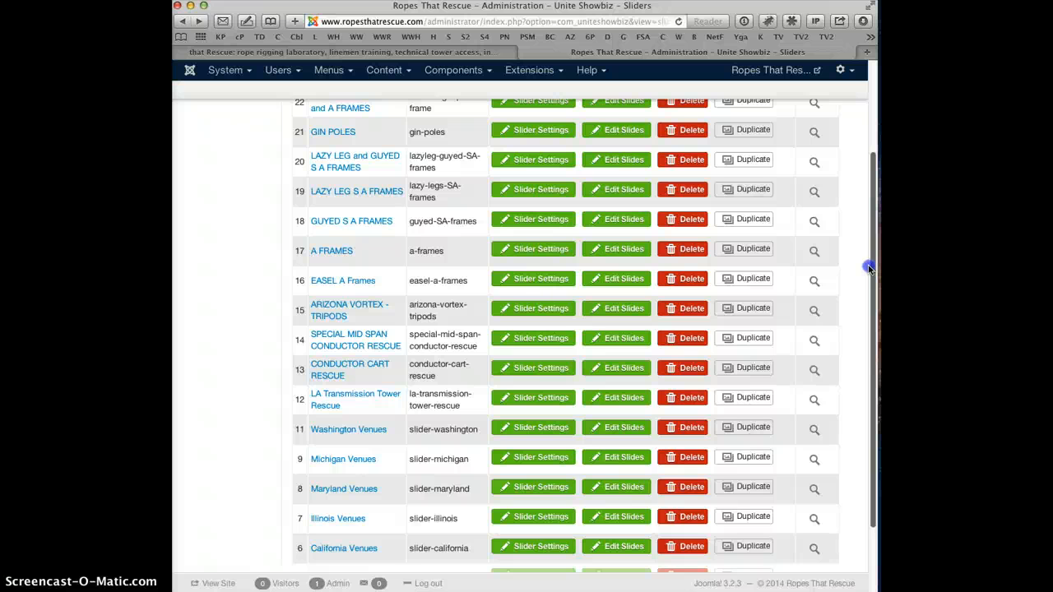
{"action": "left_click_drag", "start_coordinate": [869, 267], "coordinate": [860, 179]}
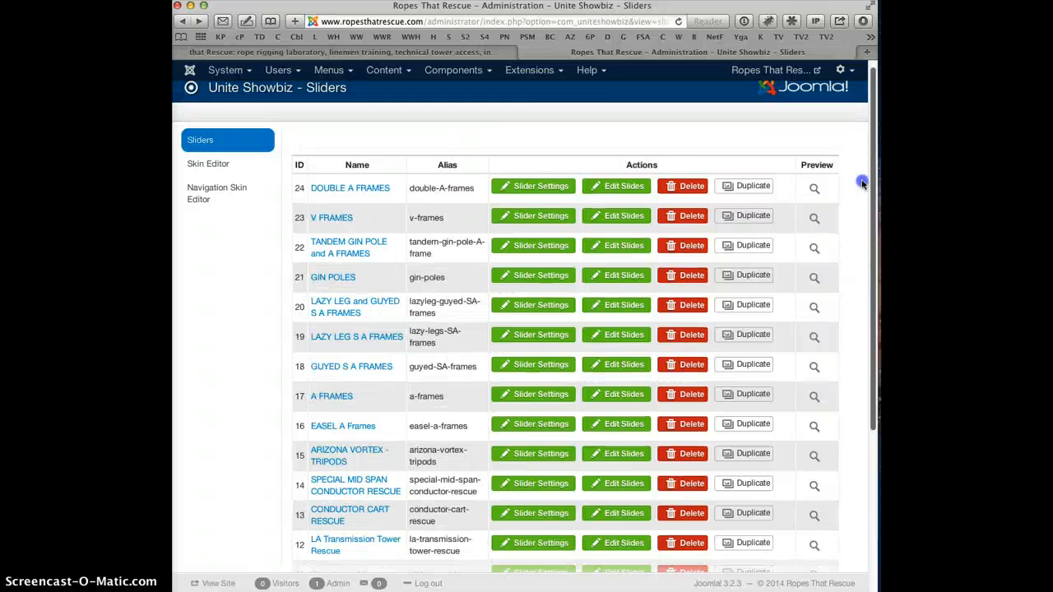
Open the Module Manager and look through the first page of site modules.
{"action": "left_click", "coordinate": [530, 71]}
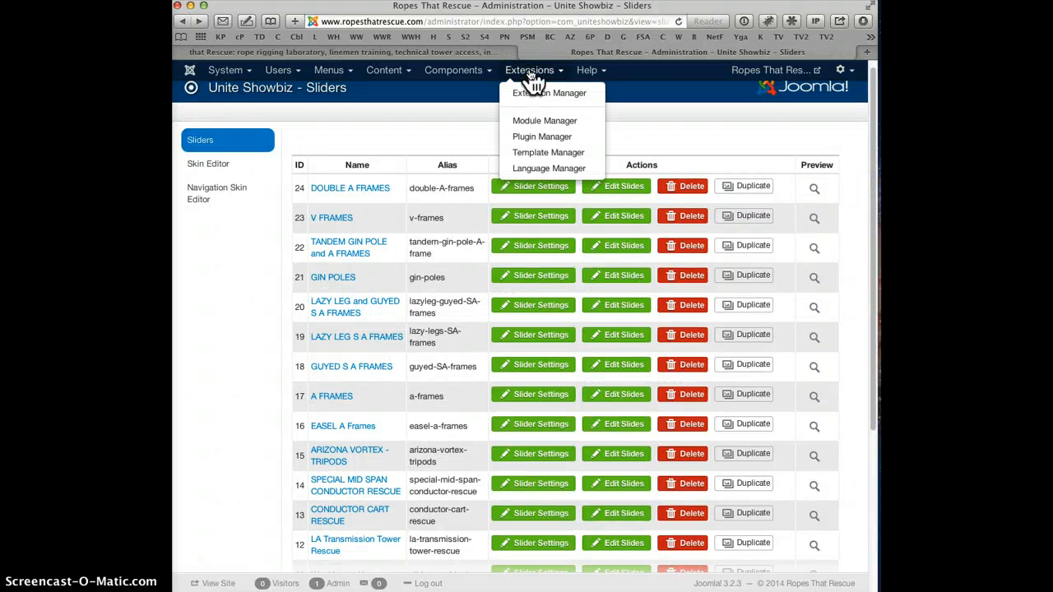
{"action": "left_click", "coordinate": [535, 123]}
{"action": "left_click", "coordinate": [380, 71]}
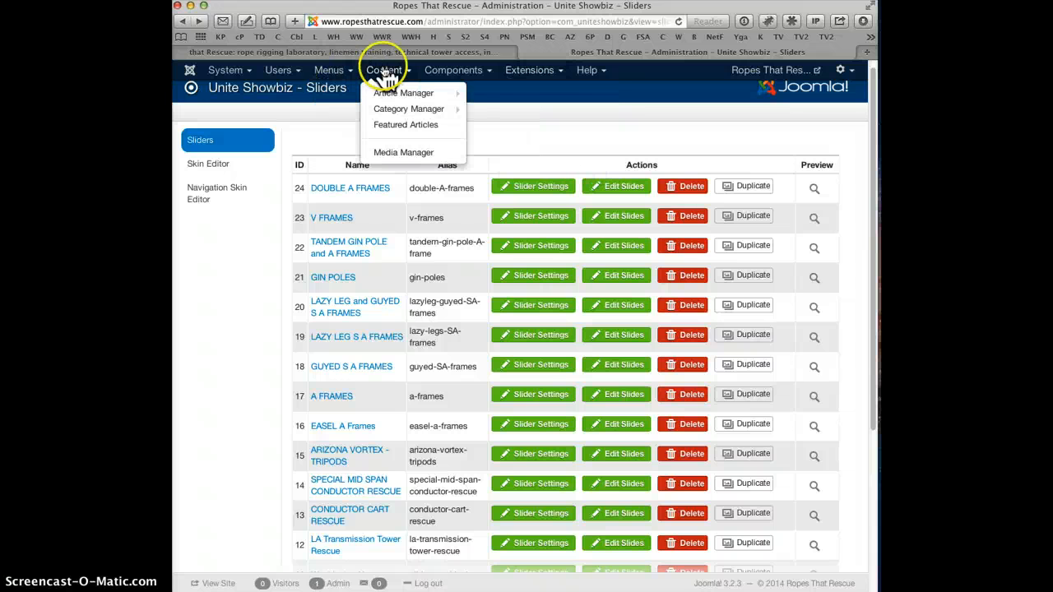
{"action": "mouse_move", "coordinate": [386, 95]}
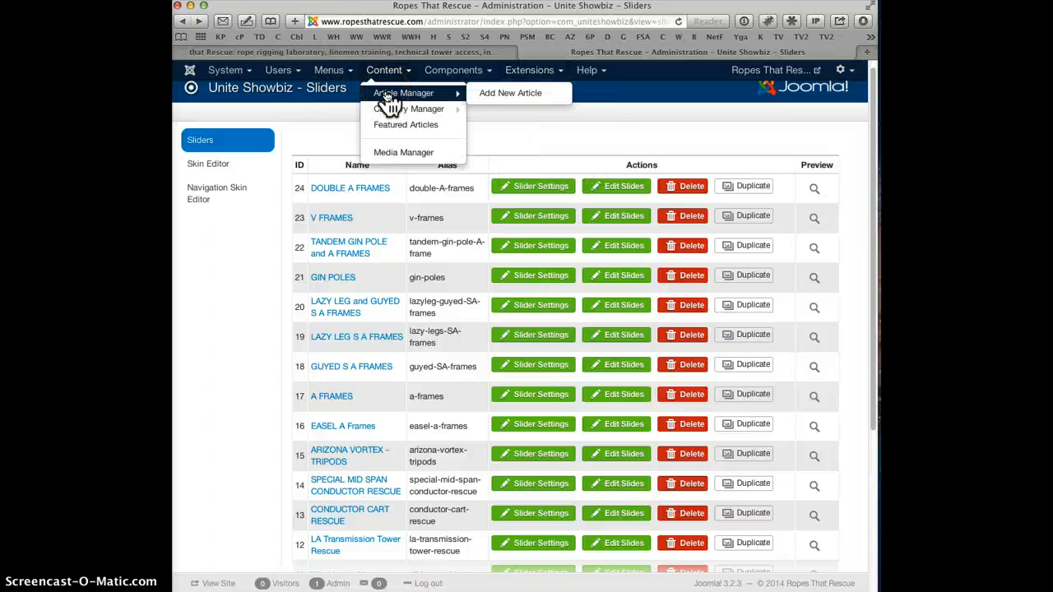
{"action": "left_click", "coordinate": [530, 71]}
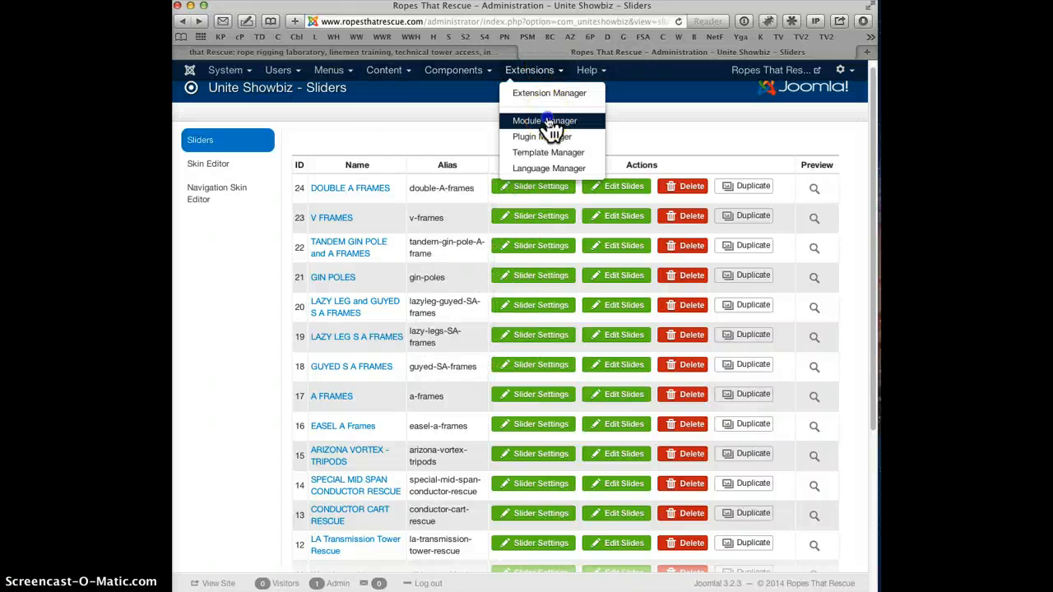
{"action": "left_click", "coordinate": [547, 122]}
{"action": "left_click", "coordinate": [711, 228]}
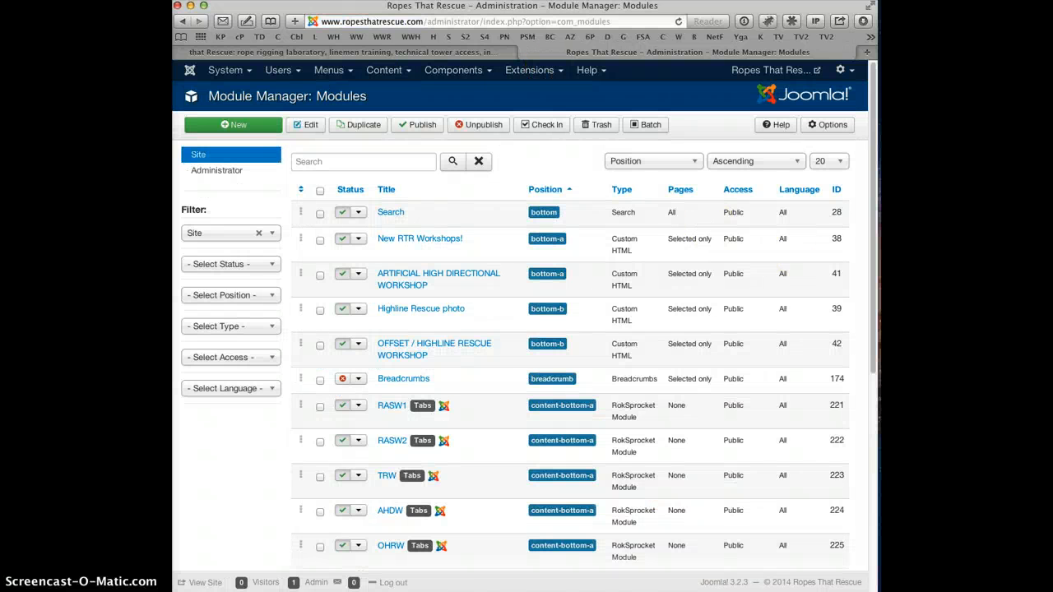
{"action": "left_click_drag", "start_coordinate": [871, 196], "coordinate": [879, 403]}
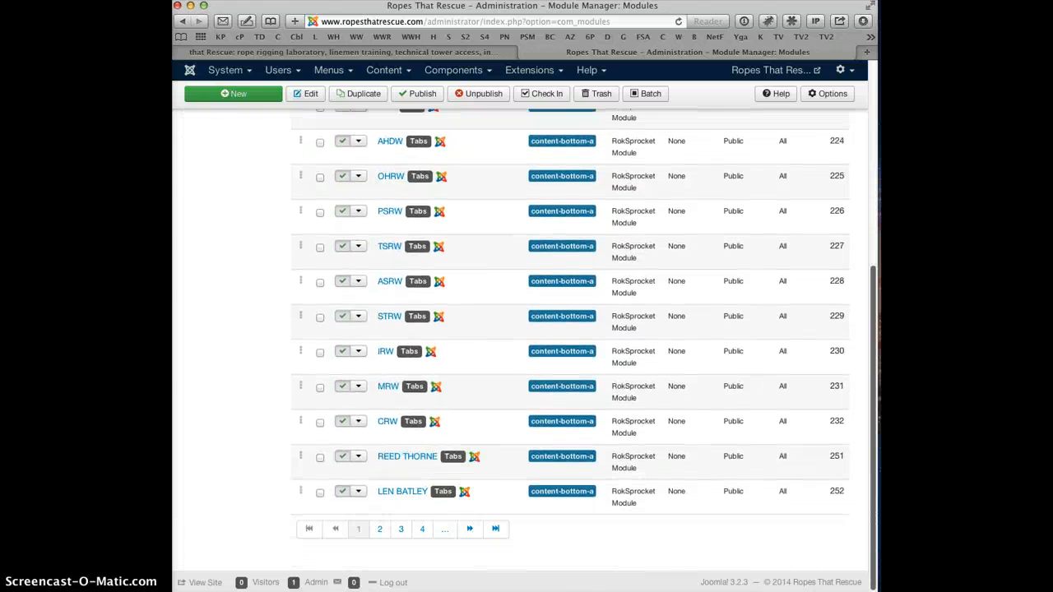
{"action": "scroll", "coordinate": [857, 298], "scroll_direction": "up", "scroll_amount": 5}
{"action": "scroll", "coordinate": [858, 425], "scroll_direction": "down", "scroll_amount": 5}
{"action": "scroll", "coordinate": [836, 198], "scroll_direction": "up", "scroll_amount": 10}
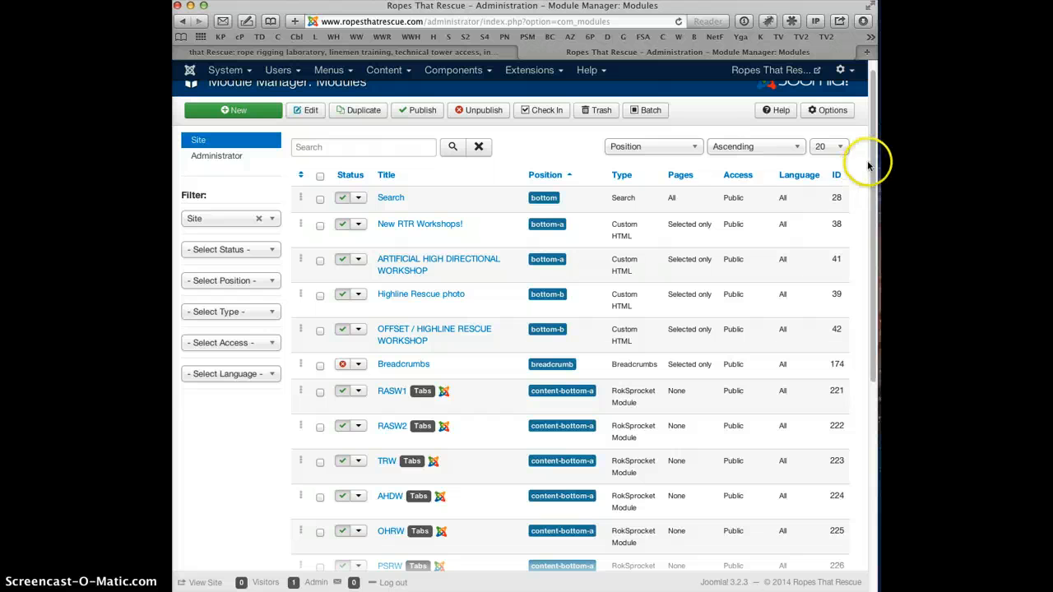
Switch to the live Ropes That Rescue home page and examine the Arizona Vortex block.
{"action": "left_click", "coordinate": [439, 51]}
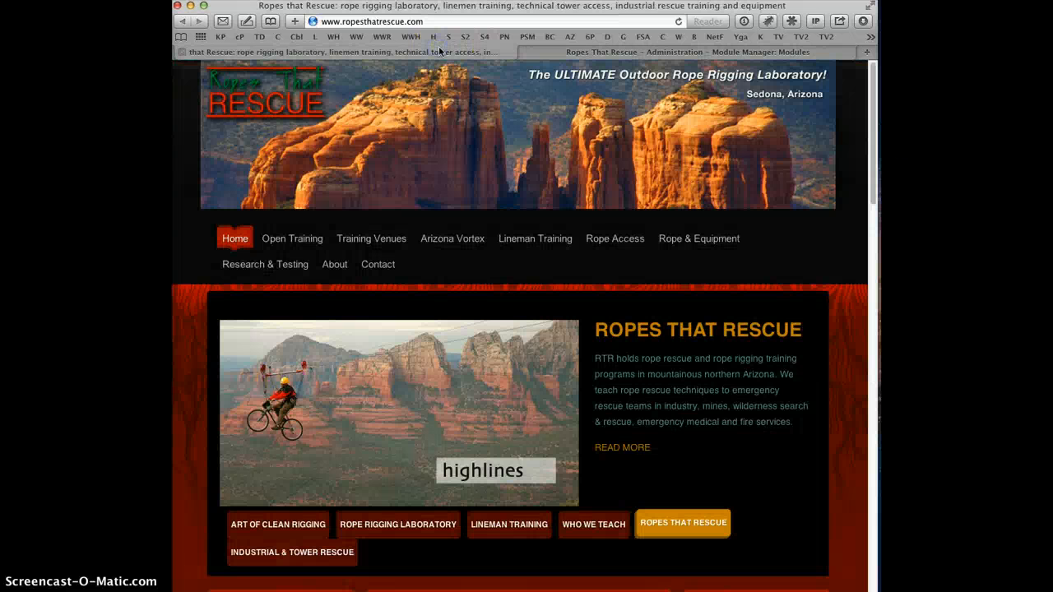
{"action": "left_click_drag", "start_coordinate": [869, 169], "coordinate": [868, 392]}
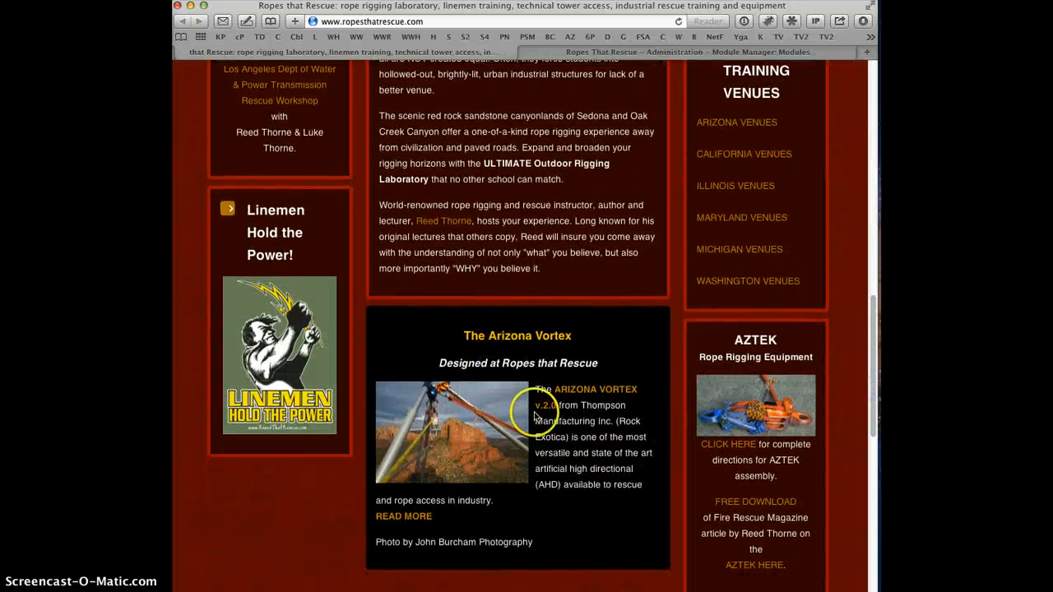
{"action": "left_click_drag", "start_coordinate": [535, 406], "coordinate": [602, 432]}
{"action": "left_click", "coordinate": [602, 432]}
Search the Module Manager for "vortex" and open the Arizona Vortex Rope Rescue Equipment module.
{"action": "left_click", "coordinate": [703, 56]}
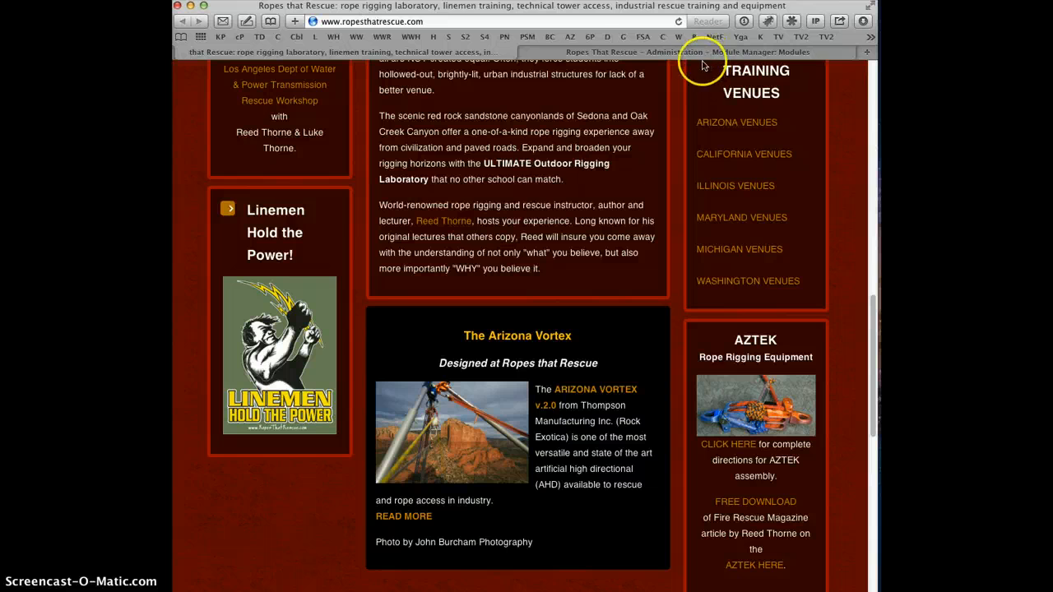
{"action": "left_click", "coordinate": [699, 56]}
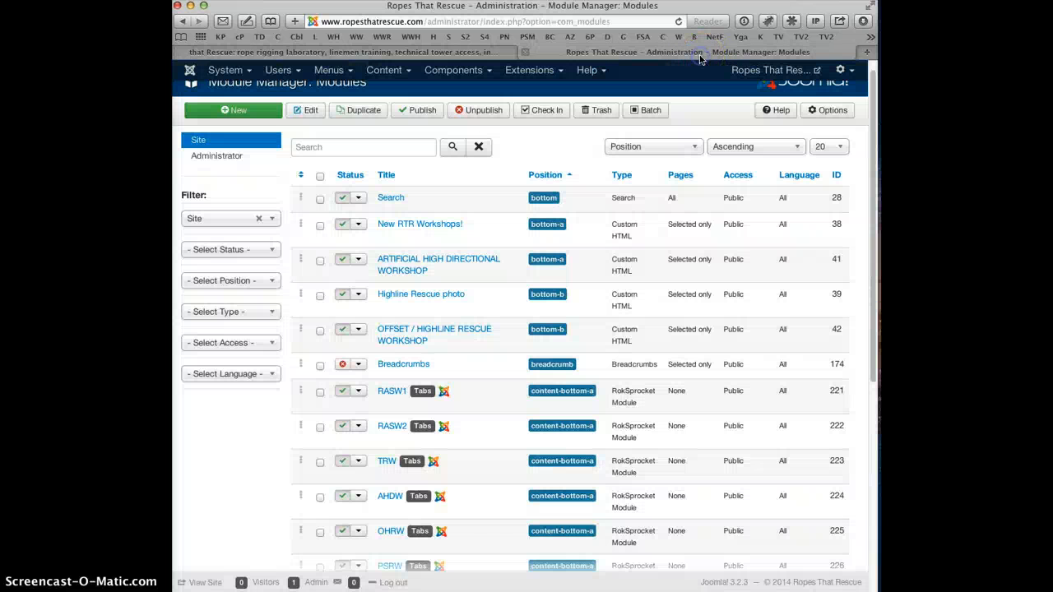
{"action": "left_click", "coordinate": [369, 149]}
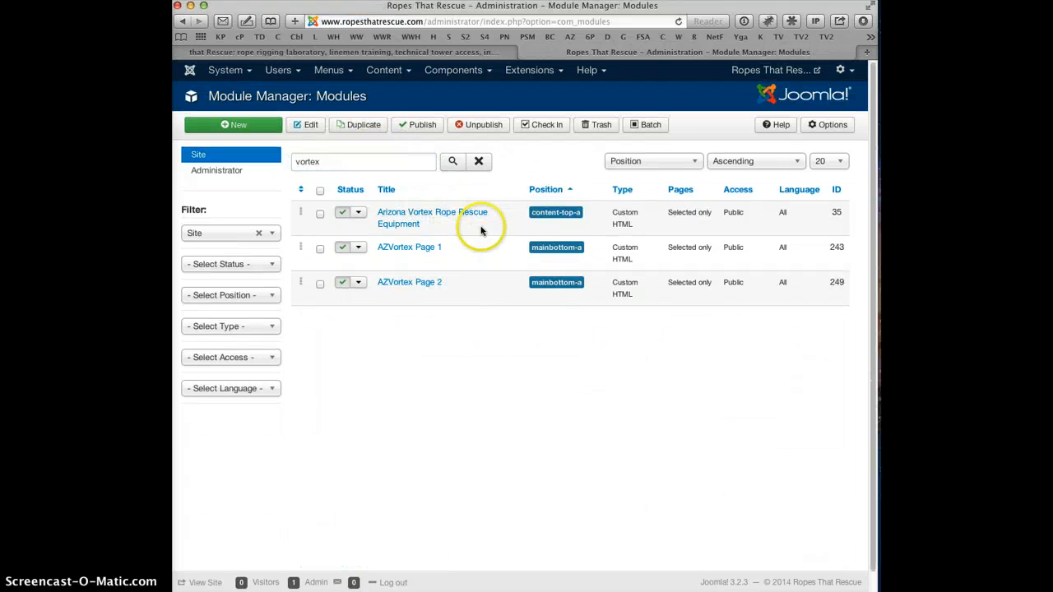
{"action": "left_click", "coordinate": [432, 212]}
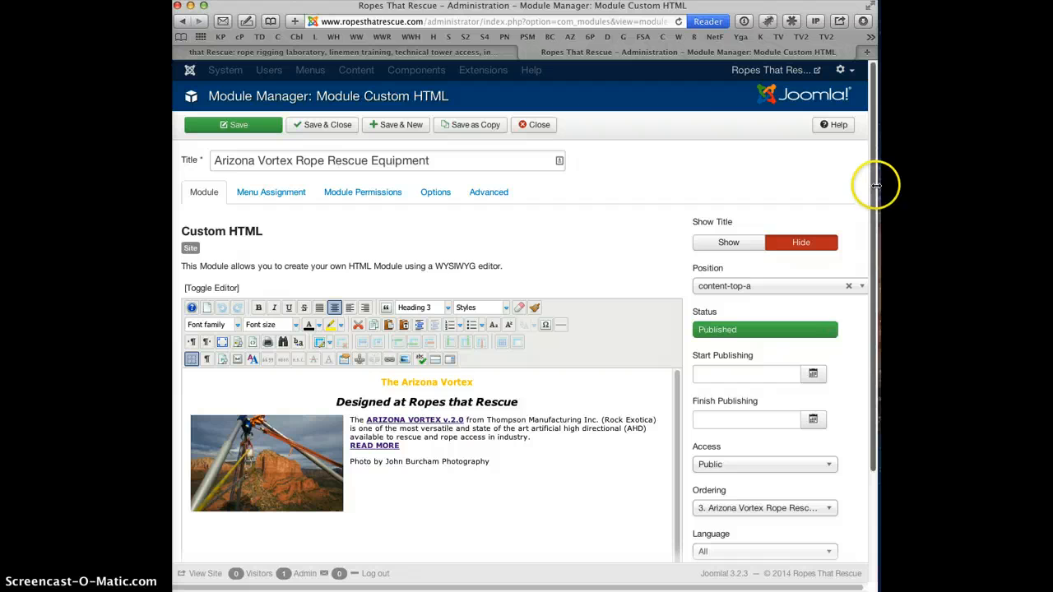
Compare the Arizona Vortex module's content with its block on the live home page, and close the module without editing.
{"action": "left_click", "coordinate": [404, 51]}
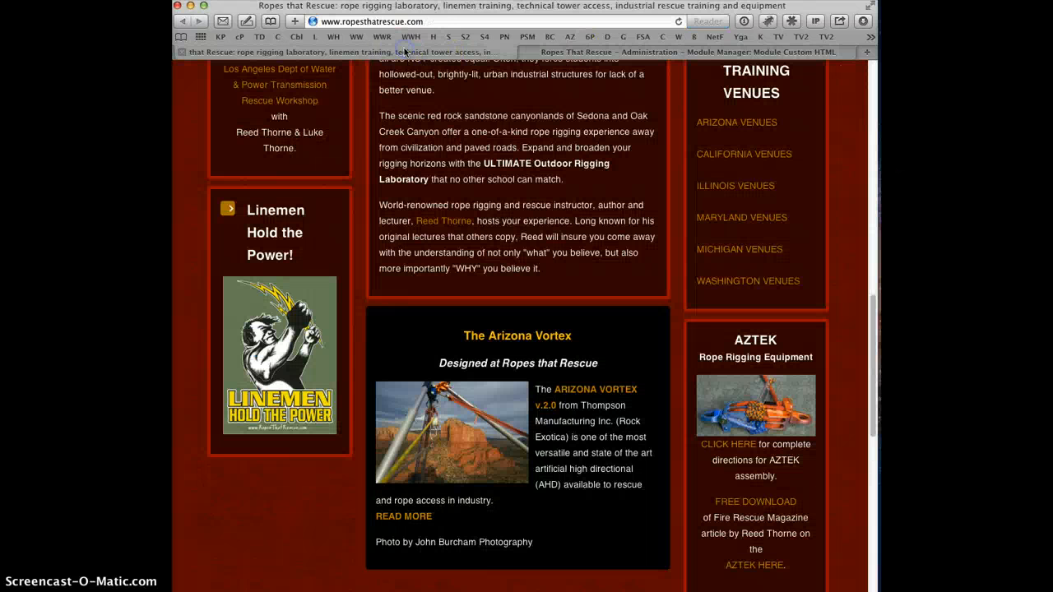
{"action": "left_click", "coordinate": [675, 52]}
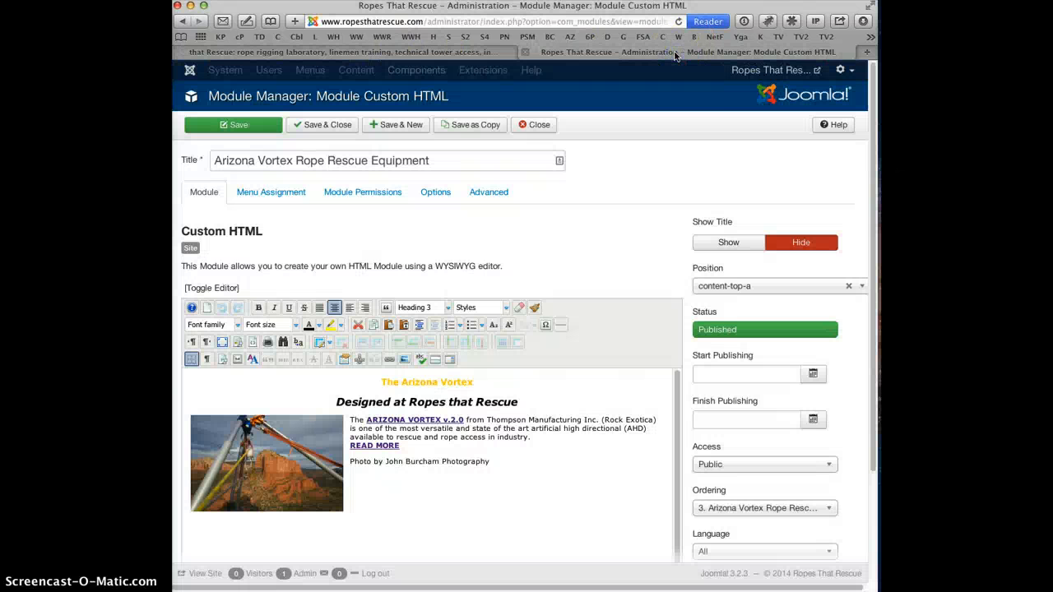
{"action": "left_click", "coordinate": [502, 428]}
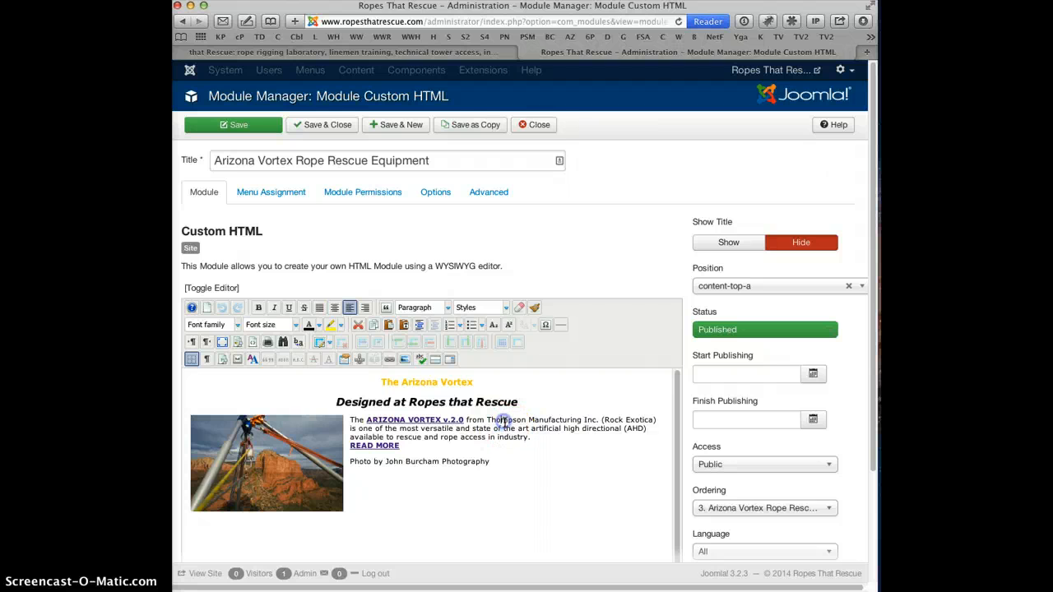
{"action": "left_click", "coordinate": [535, 128]}
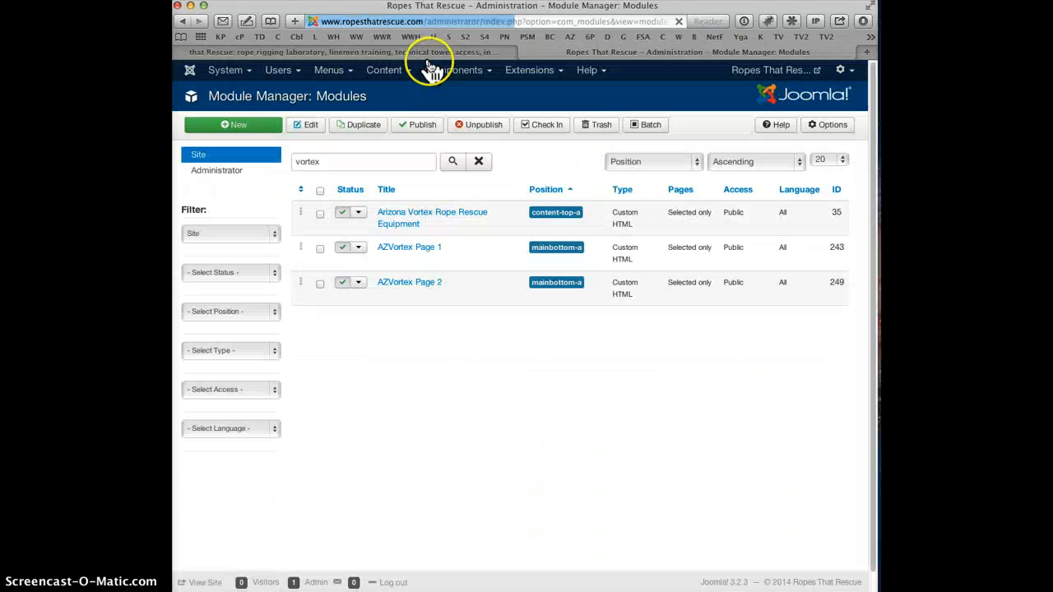
Return to the live home page and examine the Art of Clean Rigging text and the surrounding side blocks.
{"action": "left_click", "coordinate": [422, 52]}
{"action": "left_click_drag", "start_coordinate": [573, 220], "coordinate": [424, 179]}
{"action": "scroll", "coordinate": [424, 179], "scroll_direction": "up", "scroll_amount": 1}
{"action": "scroll", "coordinate": [649, 312], "scroll_direction": "up", "scroll_amount": 9}
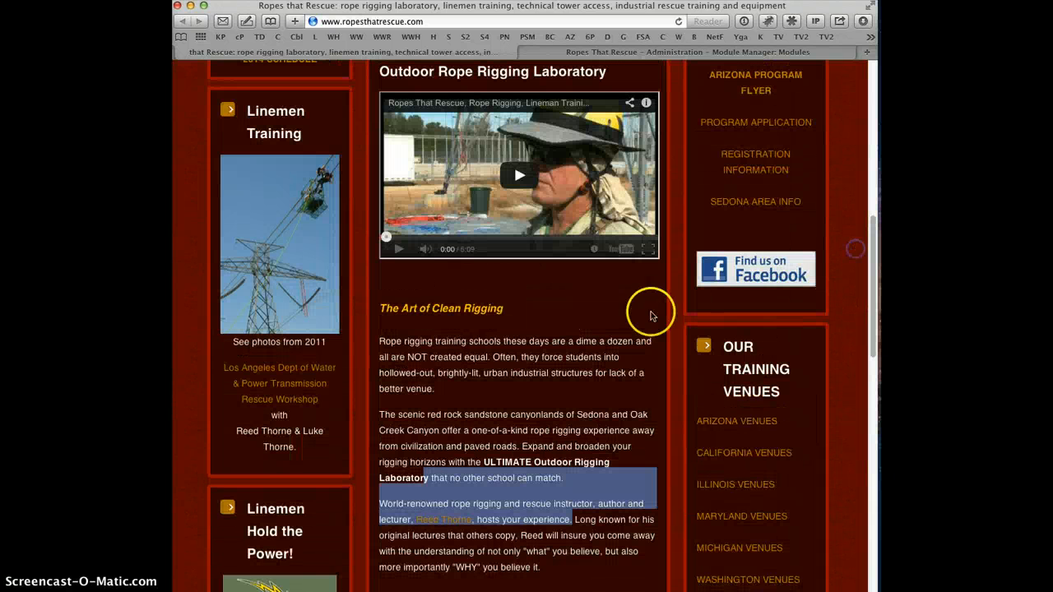
{"action": "left_click", "coordinate": [497, 361]}
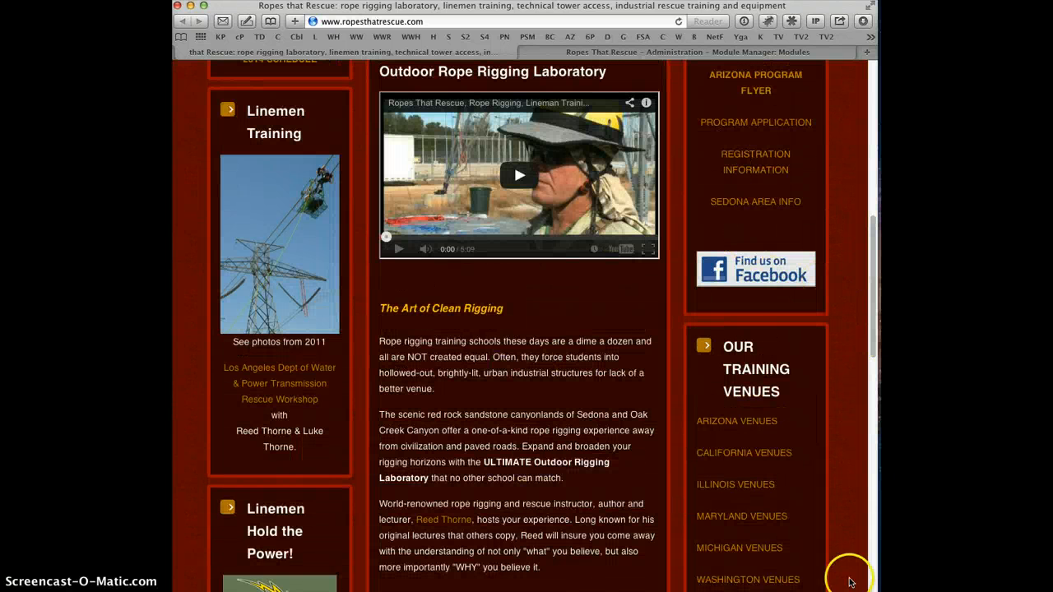
{"action": "scroll", "coordinate": [312, 410], "scroll_direction": "up", "scroll_amount": 1}
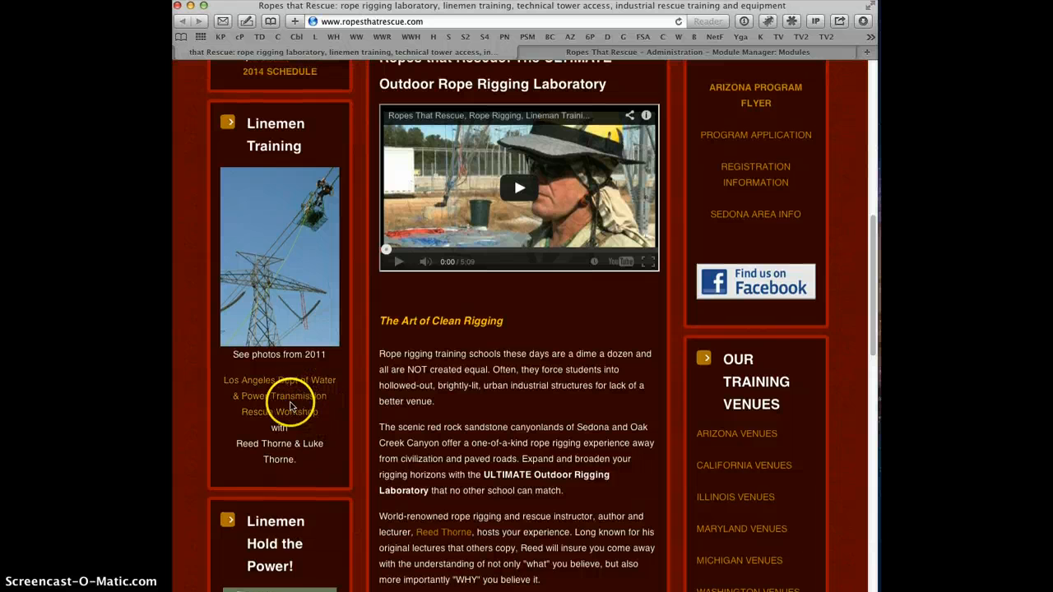